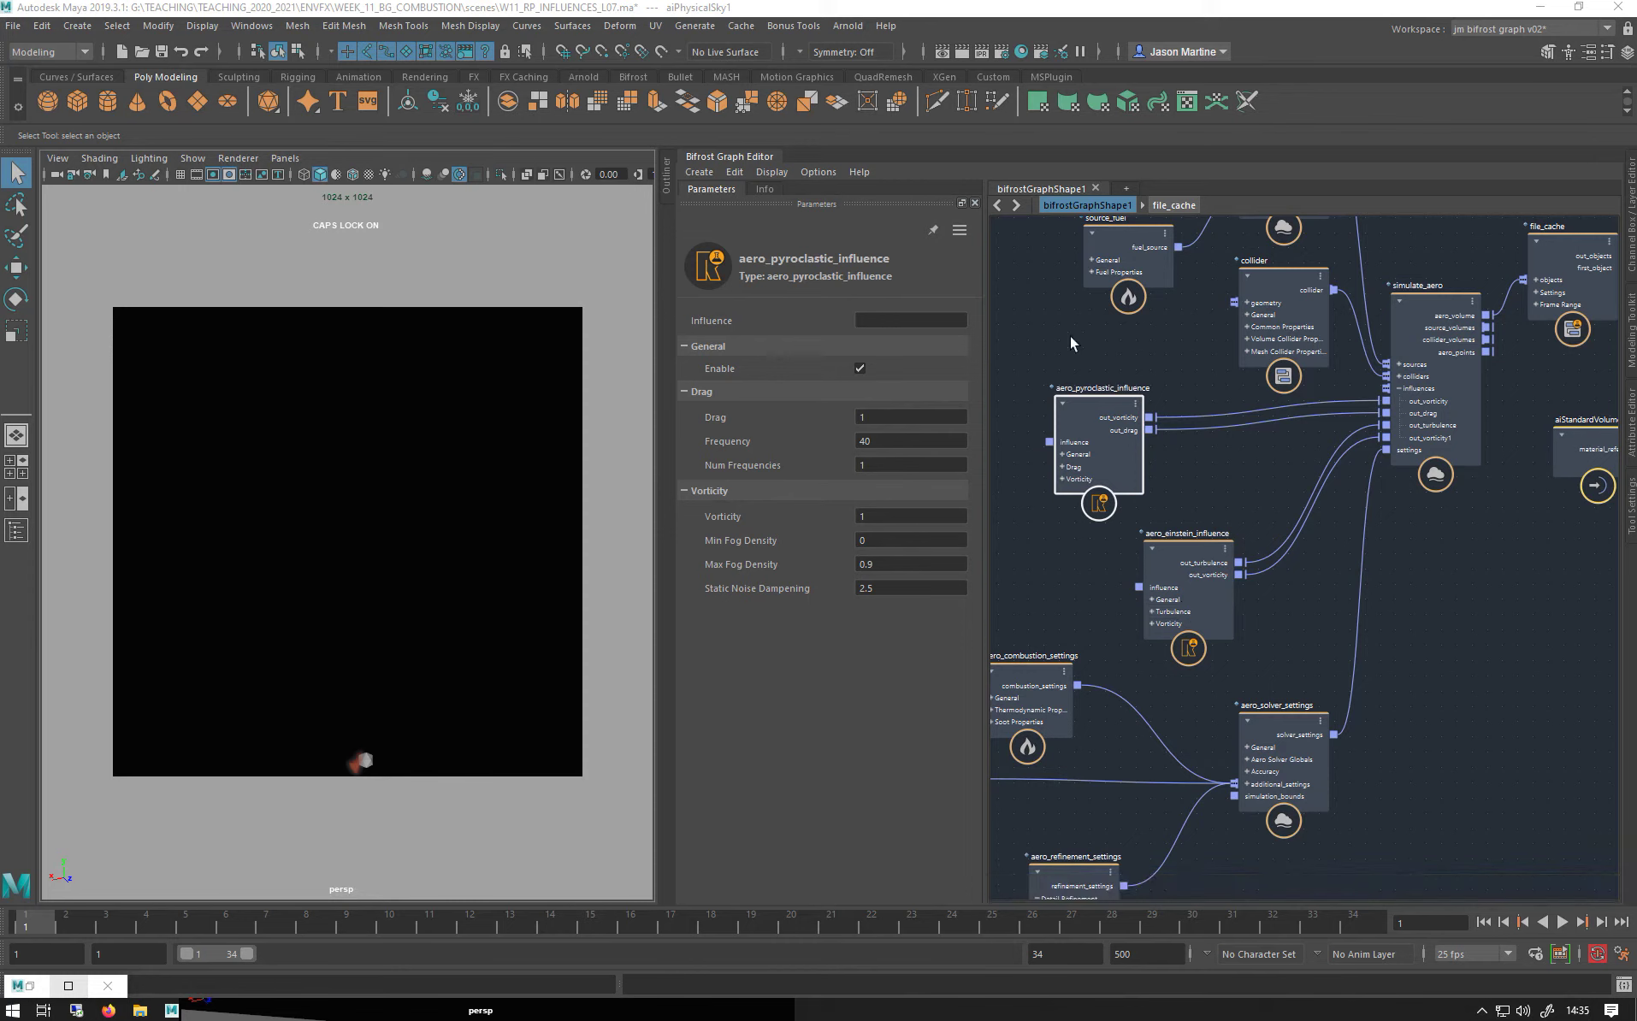
# Pan and zoom out past the solver and adaptivity nodes, then select aero_combustion_settings
pyautogui.moveTo(1066, 329); pyautogui.dragTo(1179, 574, button='middle')
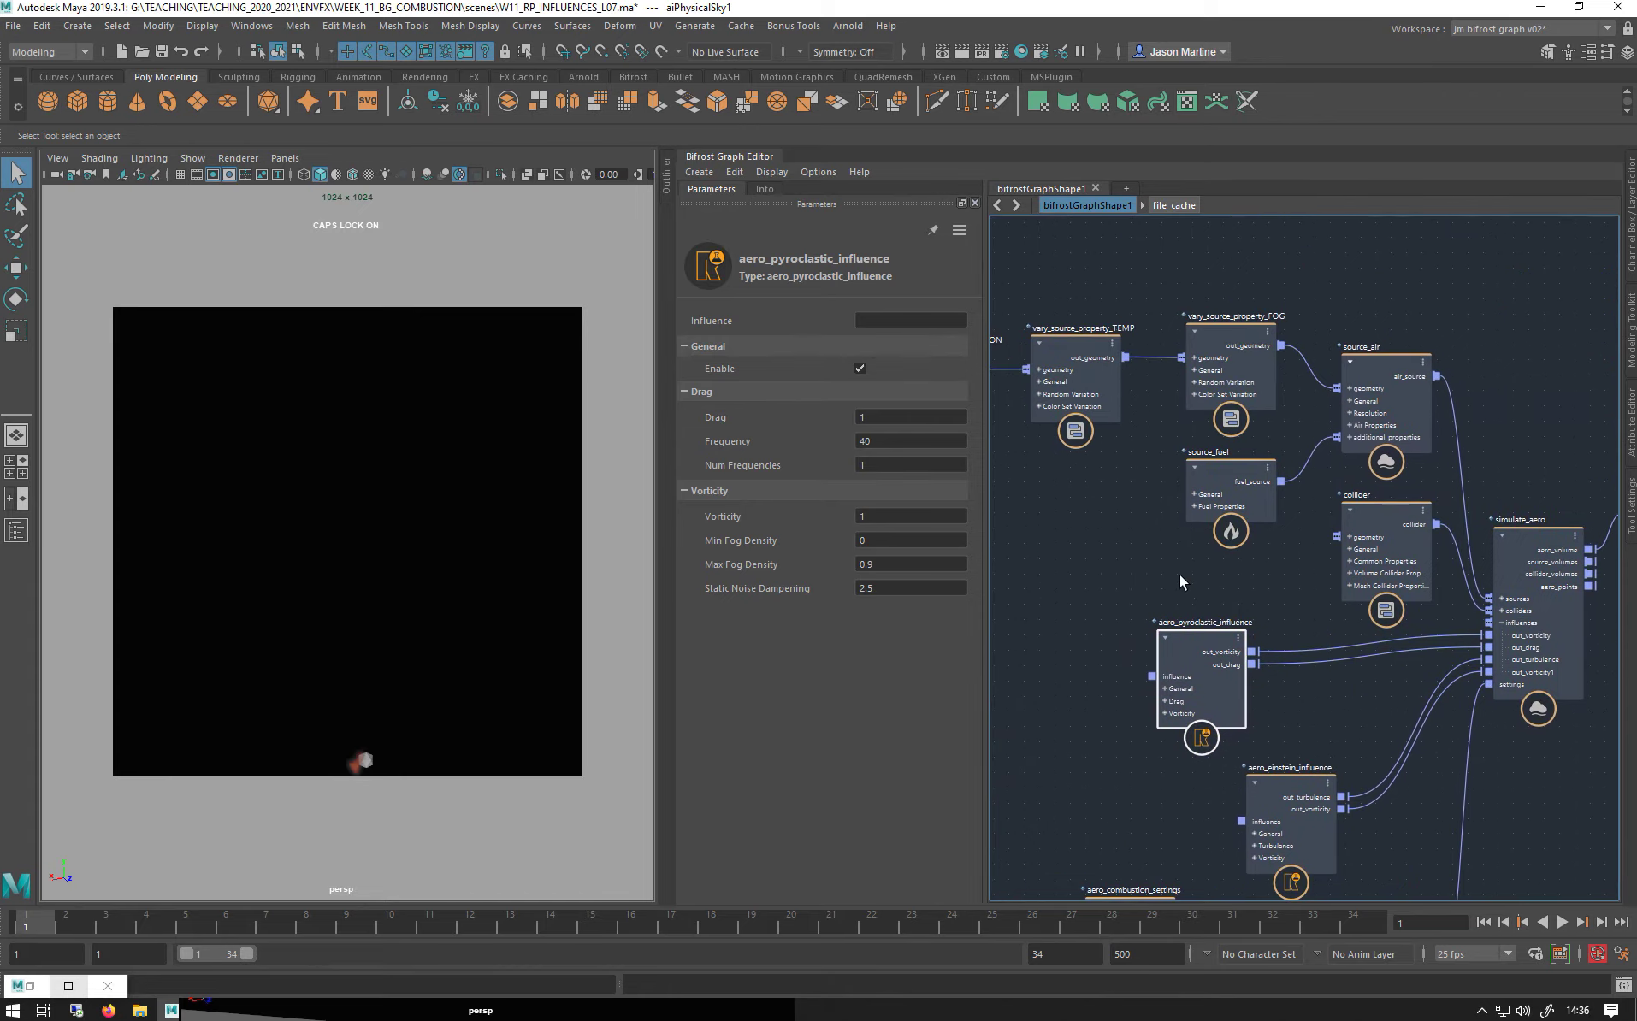
pyautogui.scroll(-2, 1131, 565)
pyautogui.moveTo(1030, 540); pyautogui.dragTo(995, 415, button='middle')
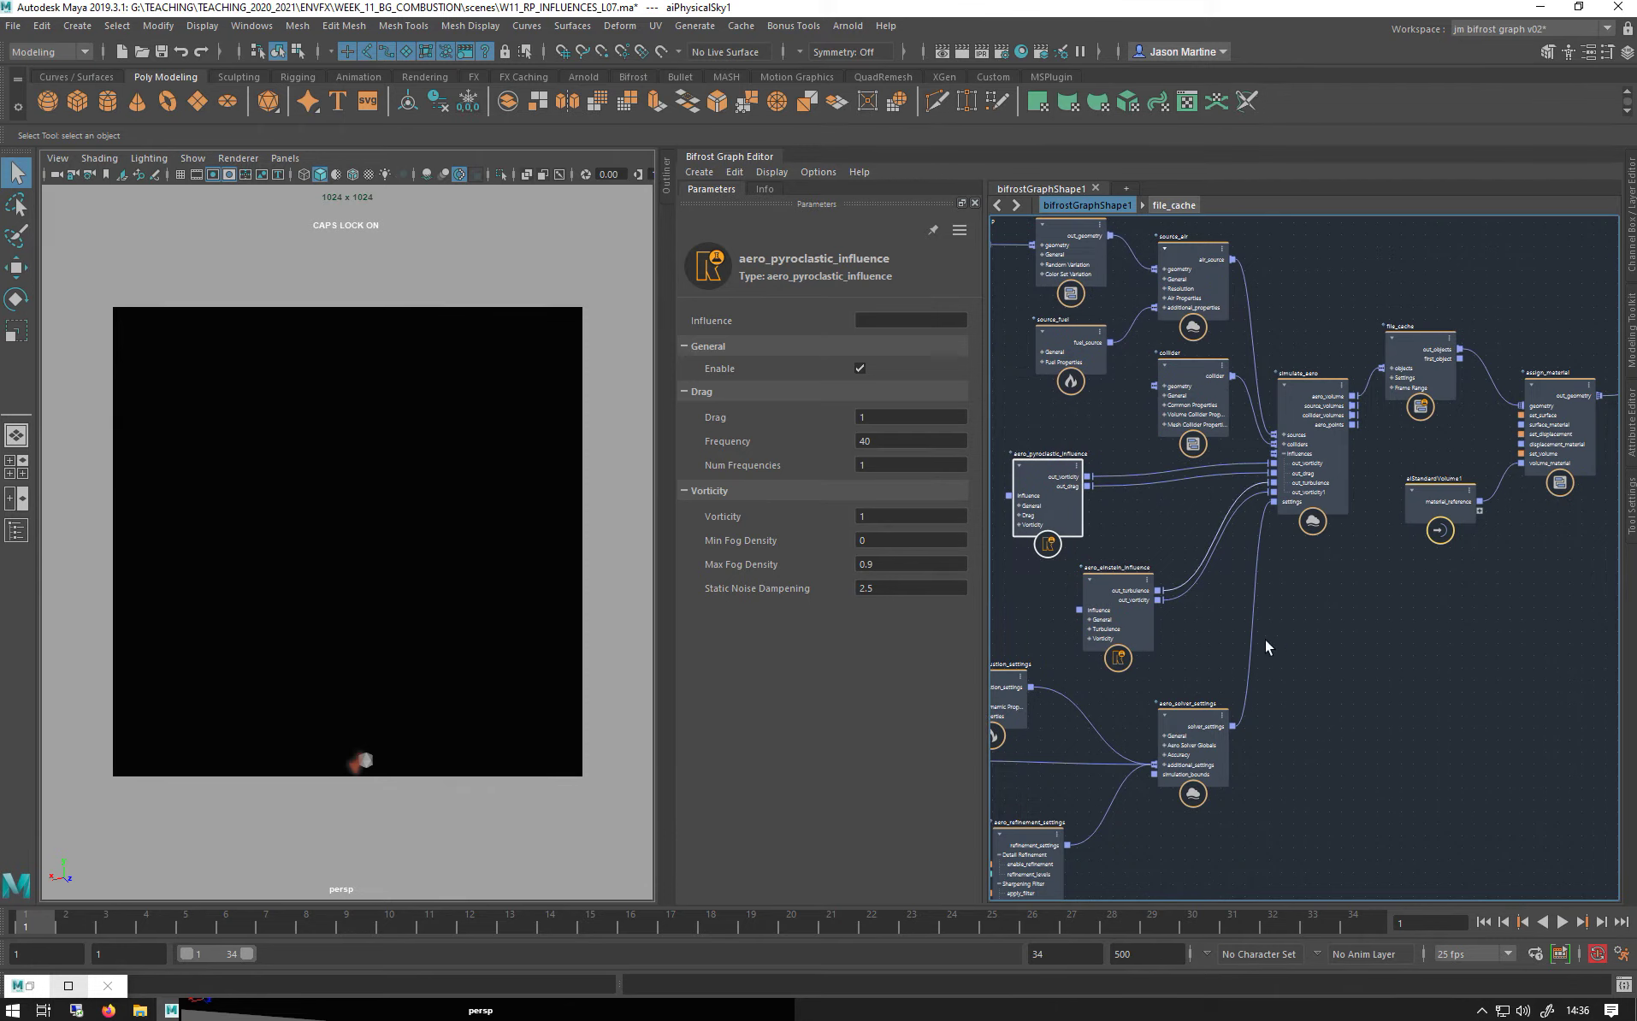
pyautogui.moveTo(1293, 654); pyautogui.dragTo(1301, 503, button='middle')
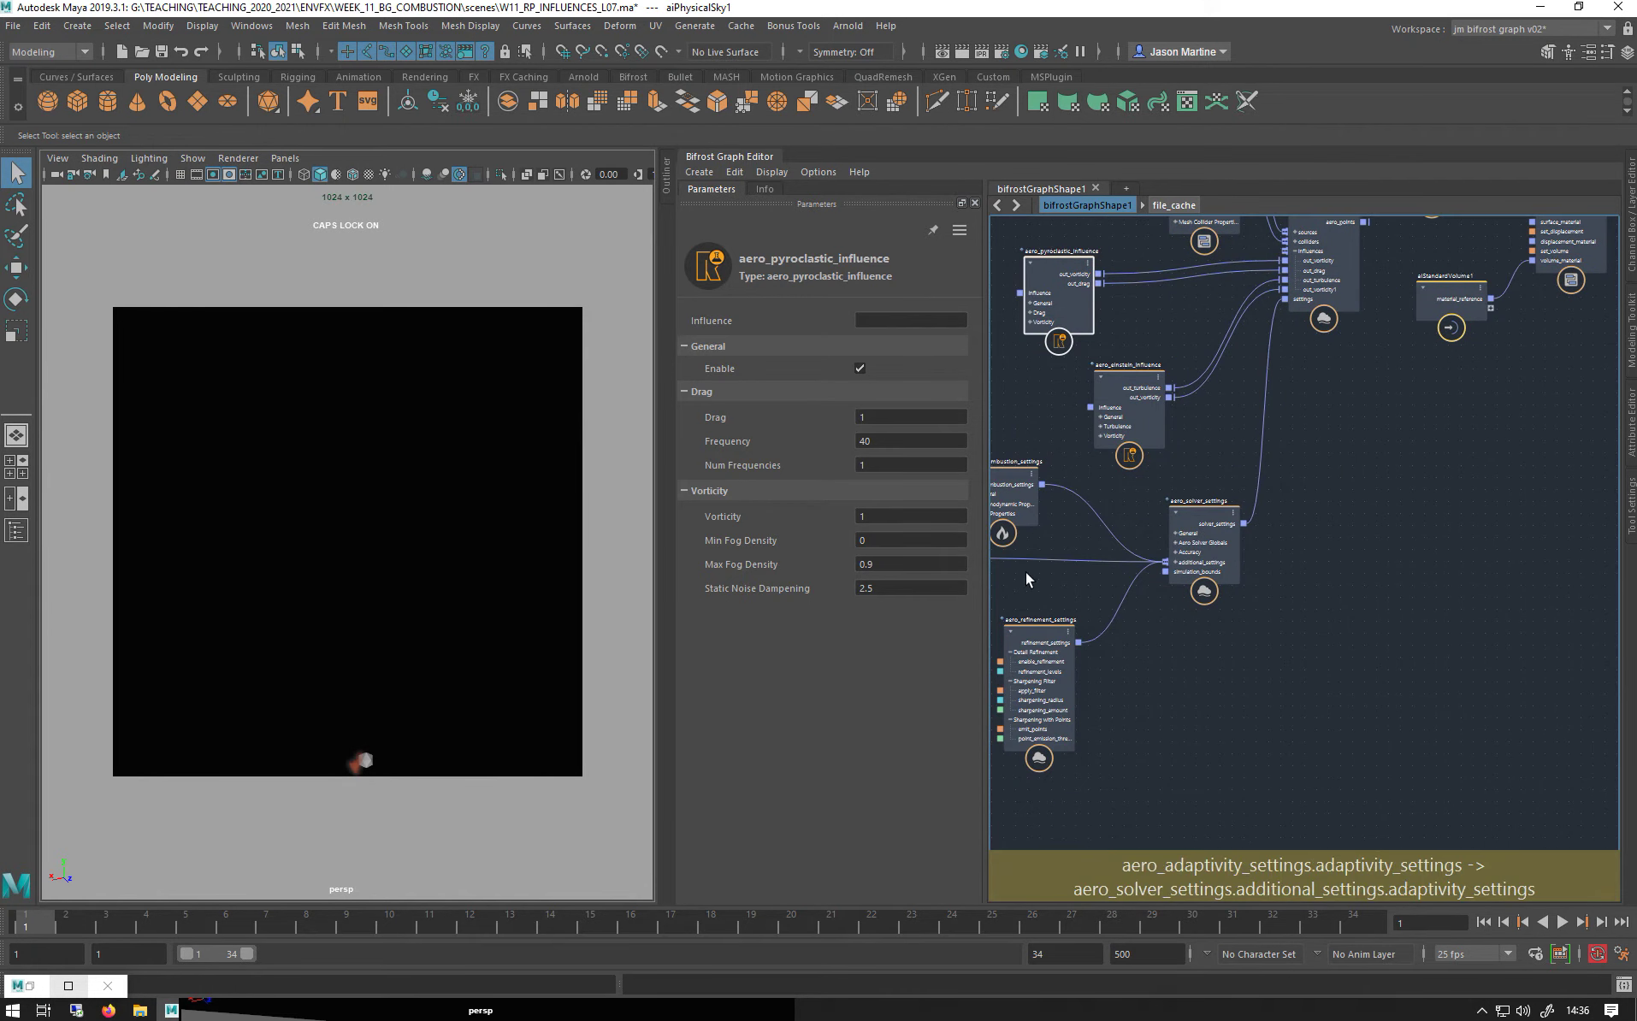
pyautogui.moveTo(1128, 531); pyautogui.dragTo(1244, 518, button='middle')
pyautogui.click(1121, 491)
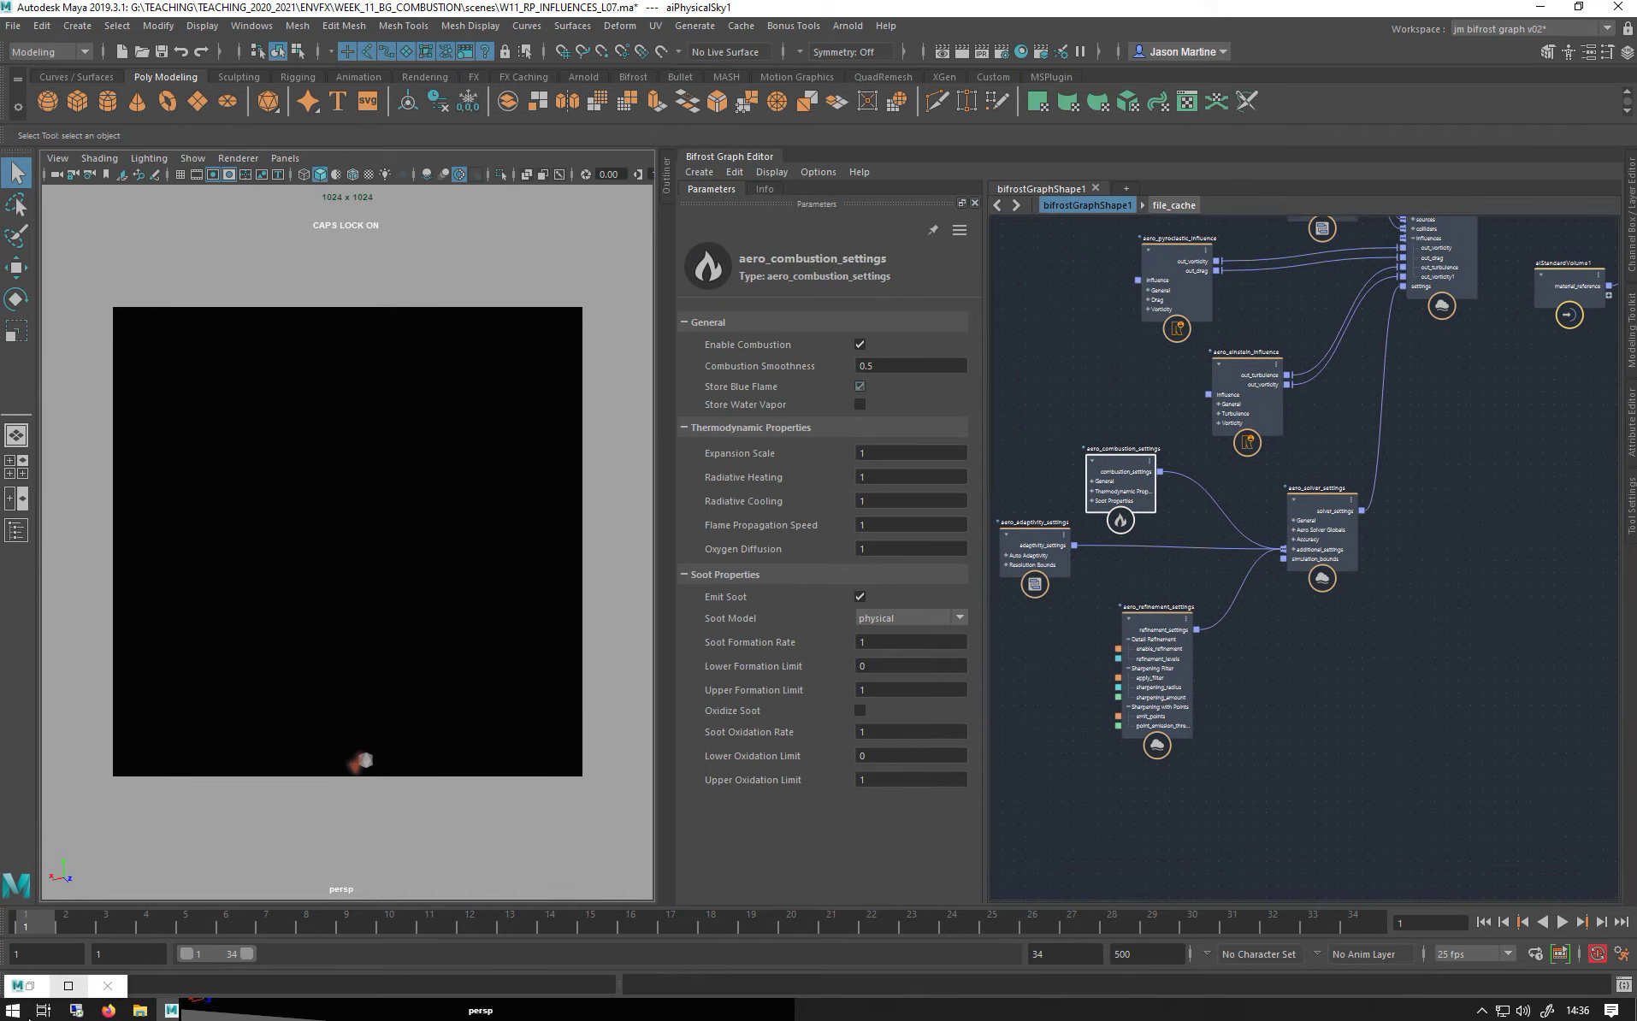
# Enable Store Blue Flame, then pan to review the source_fuel, collider, assign_material and output nodes
pyautogui.click(859, 386)
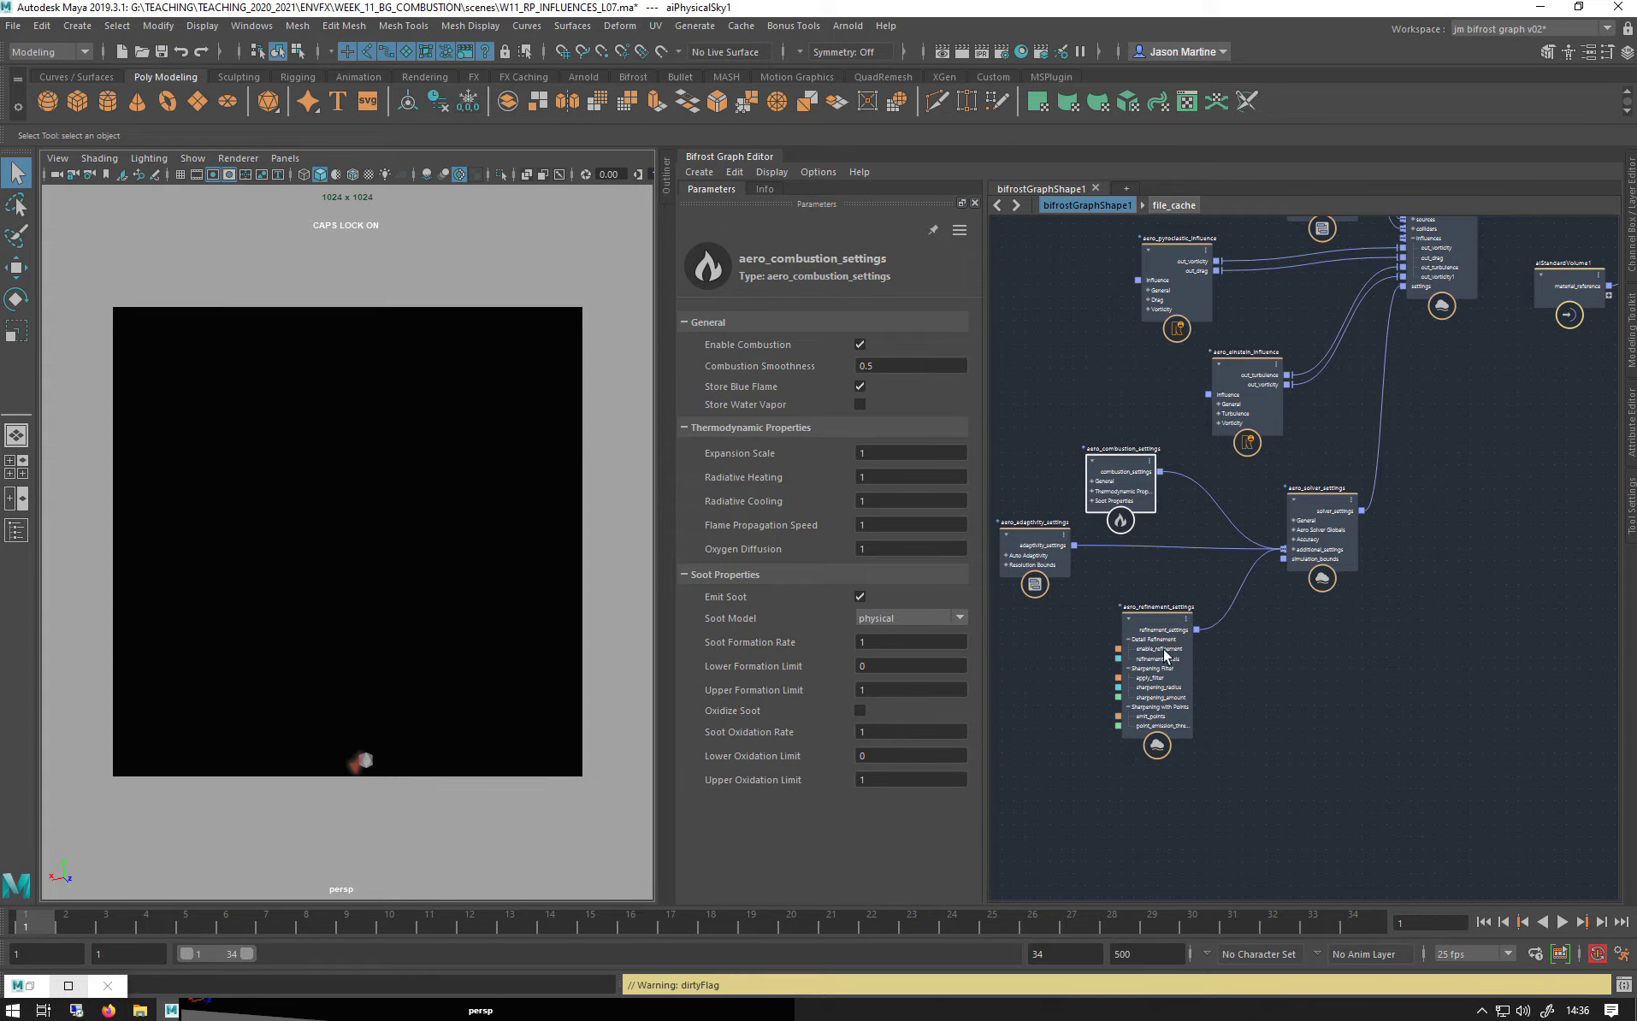
pyautogui.moveTo(1151, 377); pyautogui.dragTo(1233, 588, button='middle')
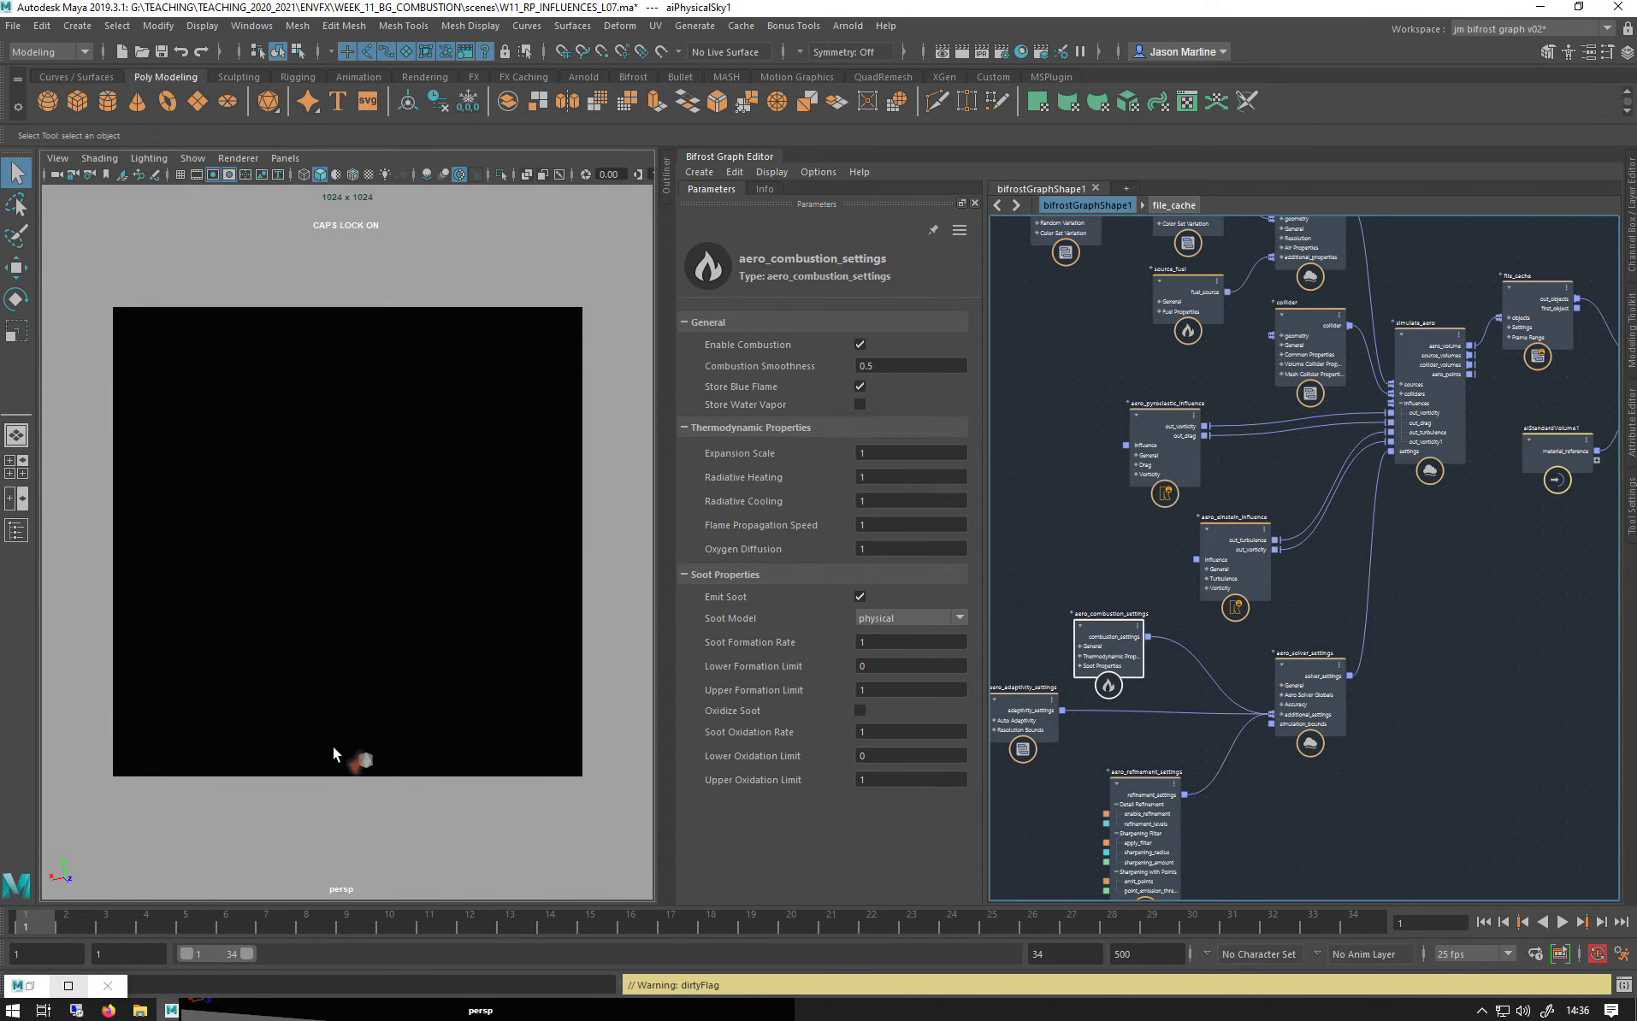
pyautogui.moveTo(1162, 373); pyautogui.dragTo(1026, 453, button='middle')
pyautogui.moveTo(1445, 689)
pyautogui.mouseDown(button='middle')
pyautogui.moveTo(1140, 515)
pyautogui.moveTo(1104, 551)
pyautogui.moveTo(1116, 584)
pyautogui.moveTo(1293, 567)
pyautogui.moveTo(1266, 618)
pyautogui.mouseUp(button='middle')
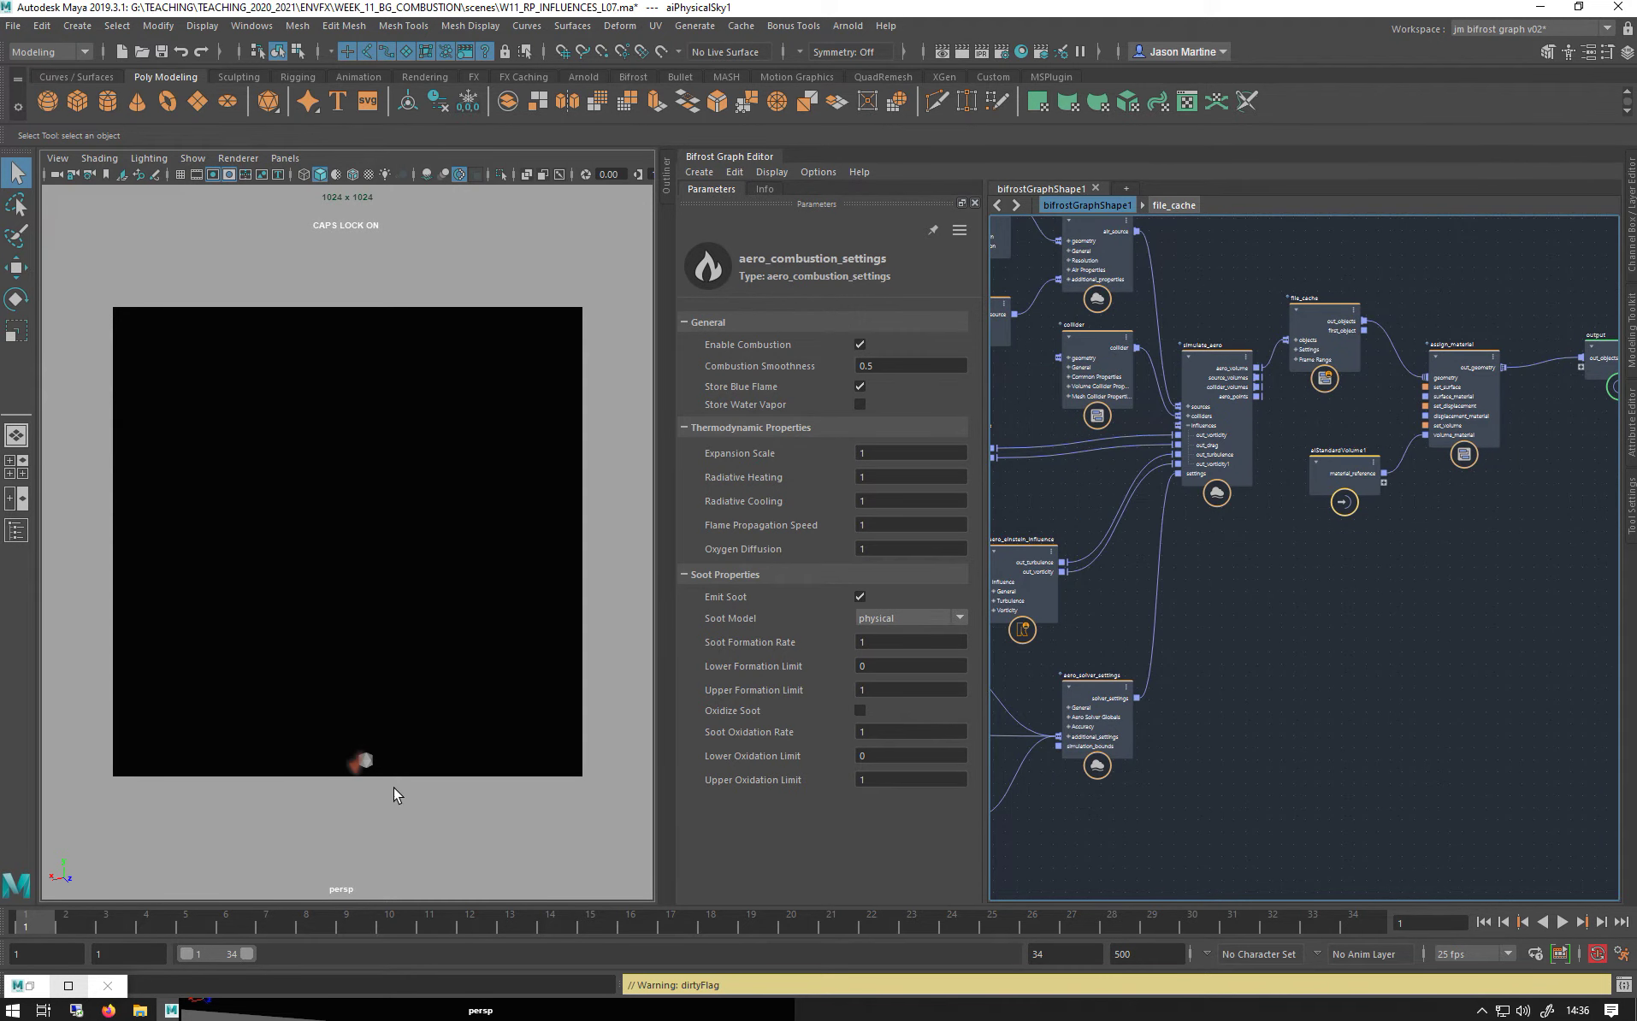
pyautogui.moveTo(1238, 555); pyautogui.dragTo(1344, 560, button='middle')
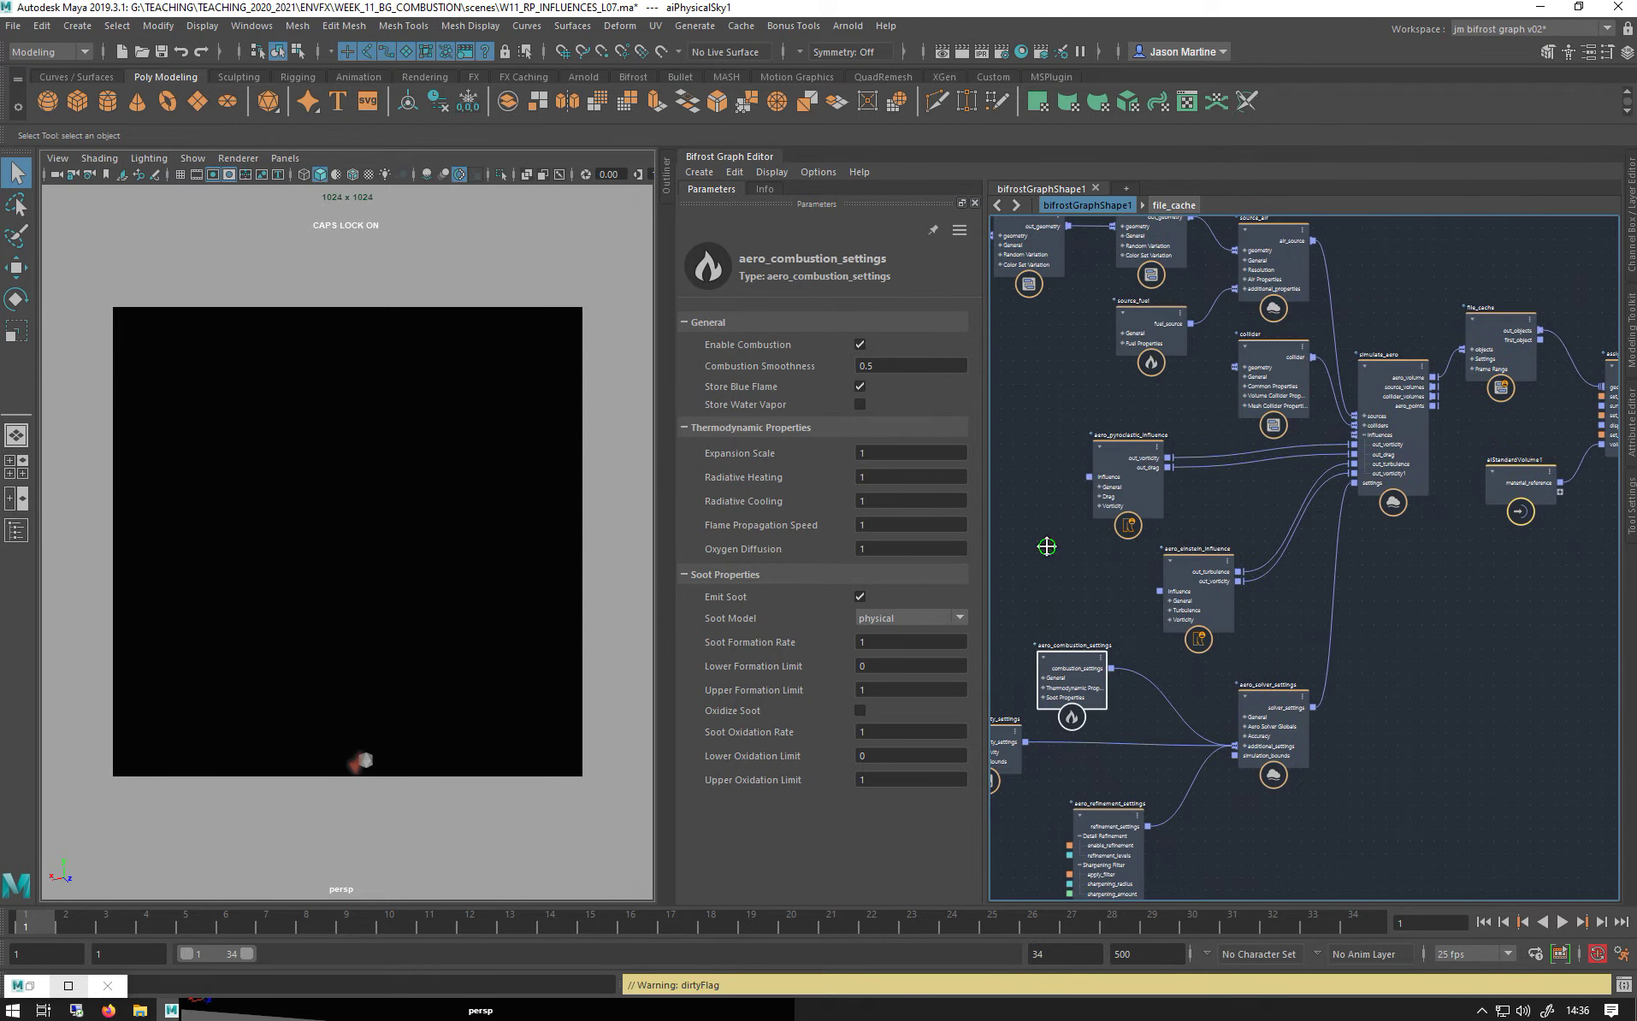
# Center the view on aero_combustion_settings and collapse the node
pyautogui.moveTo(1046, 544); pyautogui.dragTo(1140, 321, button='middle')
pyautogui.click(1137, 432)
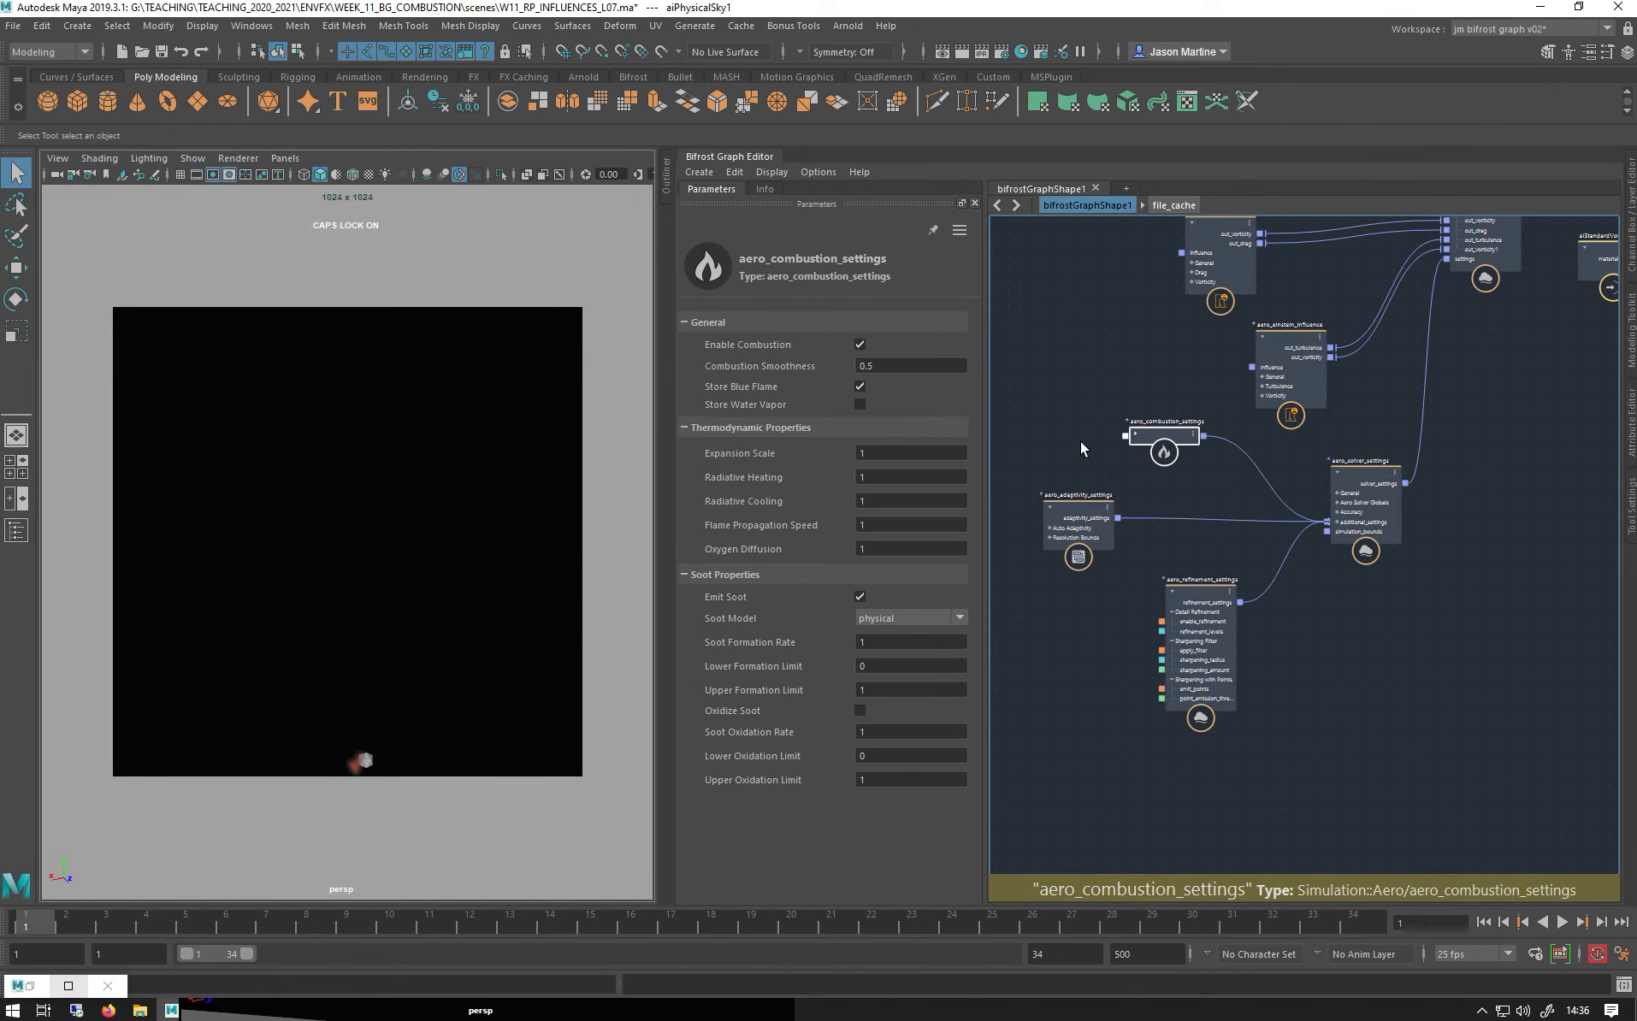
pyautogui.scroll(3, 1082, 439)
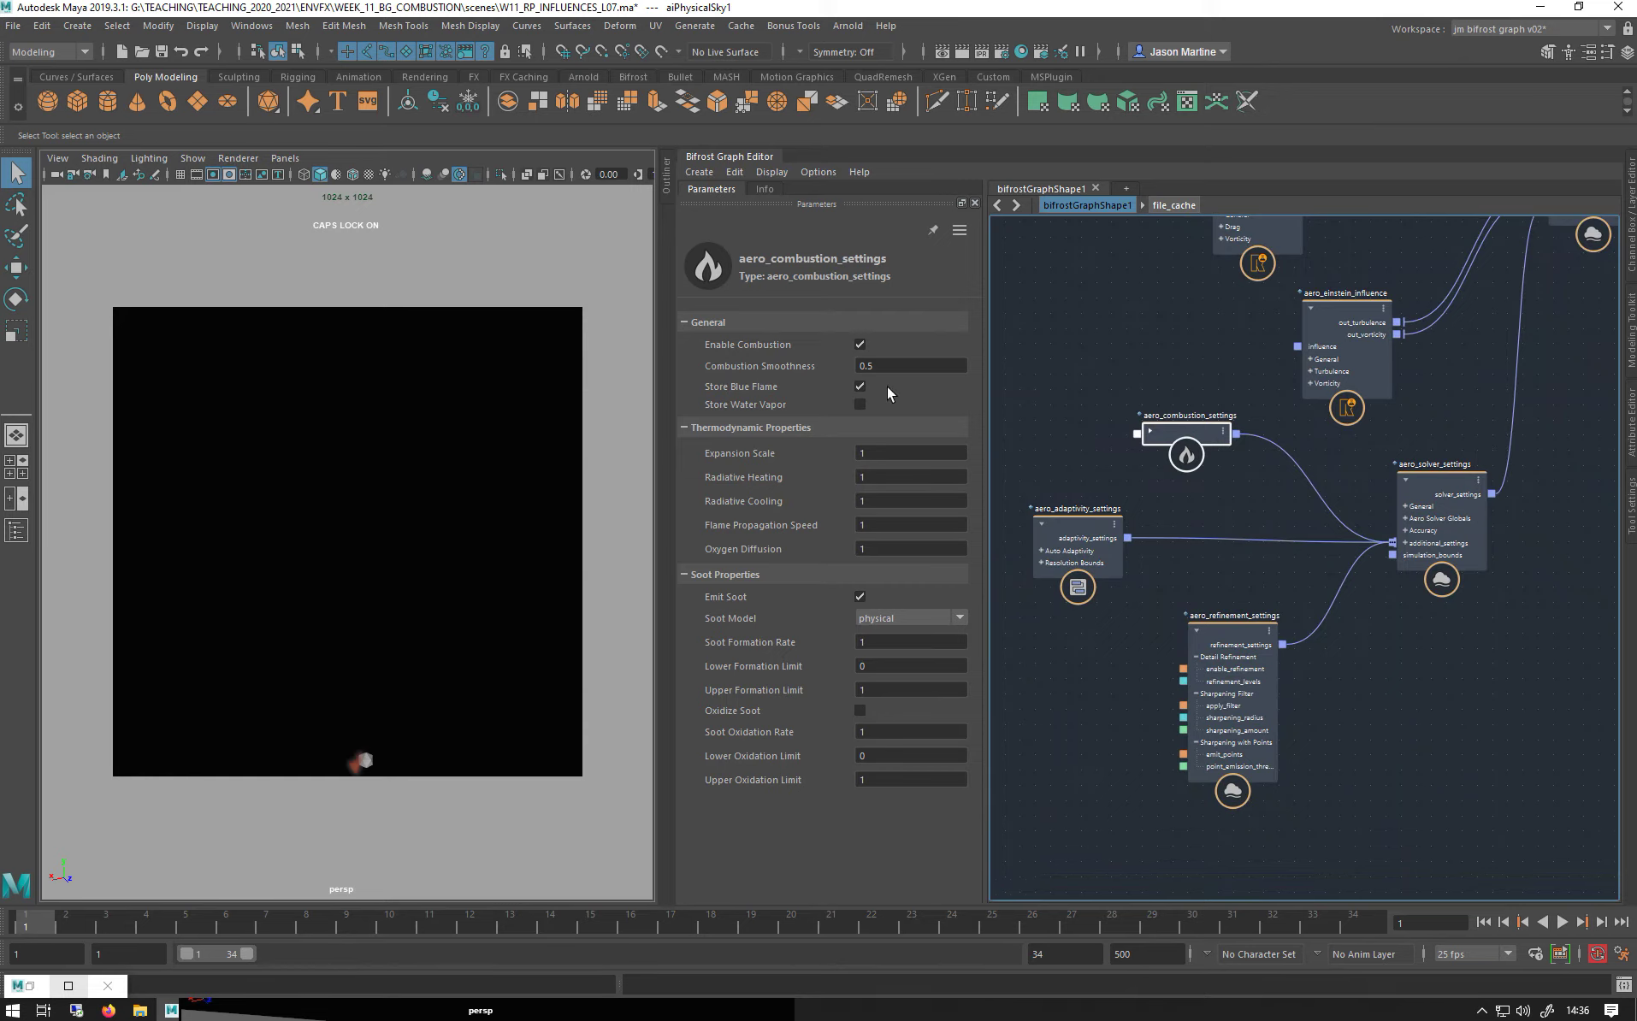
# Bring simulate_aero and file_cache into view and move file_cache up and right
pyautogui.moveTo(1469, 388); pyautogui.dragTo(818, 452, button='middle')
pyautogui.moveTo(1236, 611); pyautogui.dragTo(1239, 846, button='middle')
pyautogui.moveTo(1099, 427); pyautogui.dragTo(1372, 523, button='middle')
pyautogui.moveTo(1297, 475); pyautogui.dragTo(1343, 455)
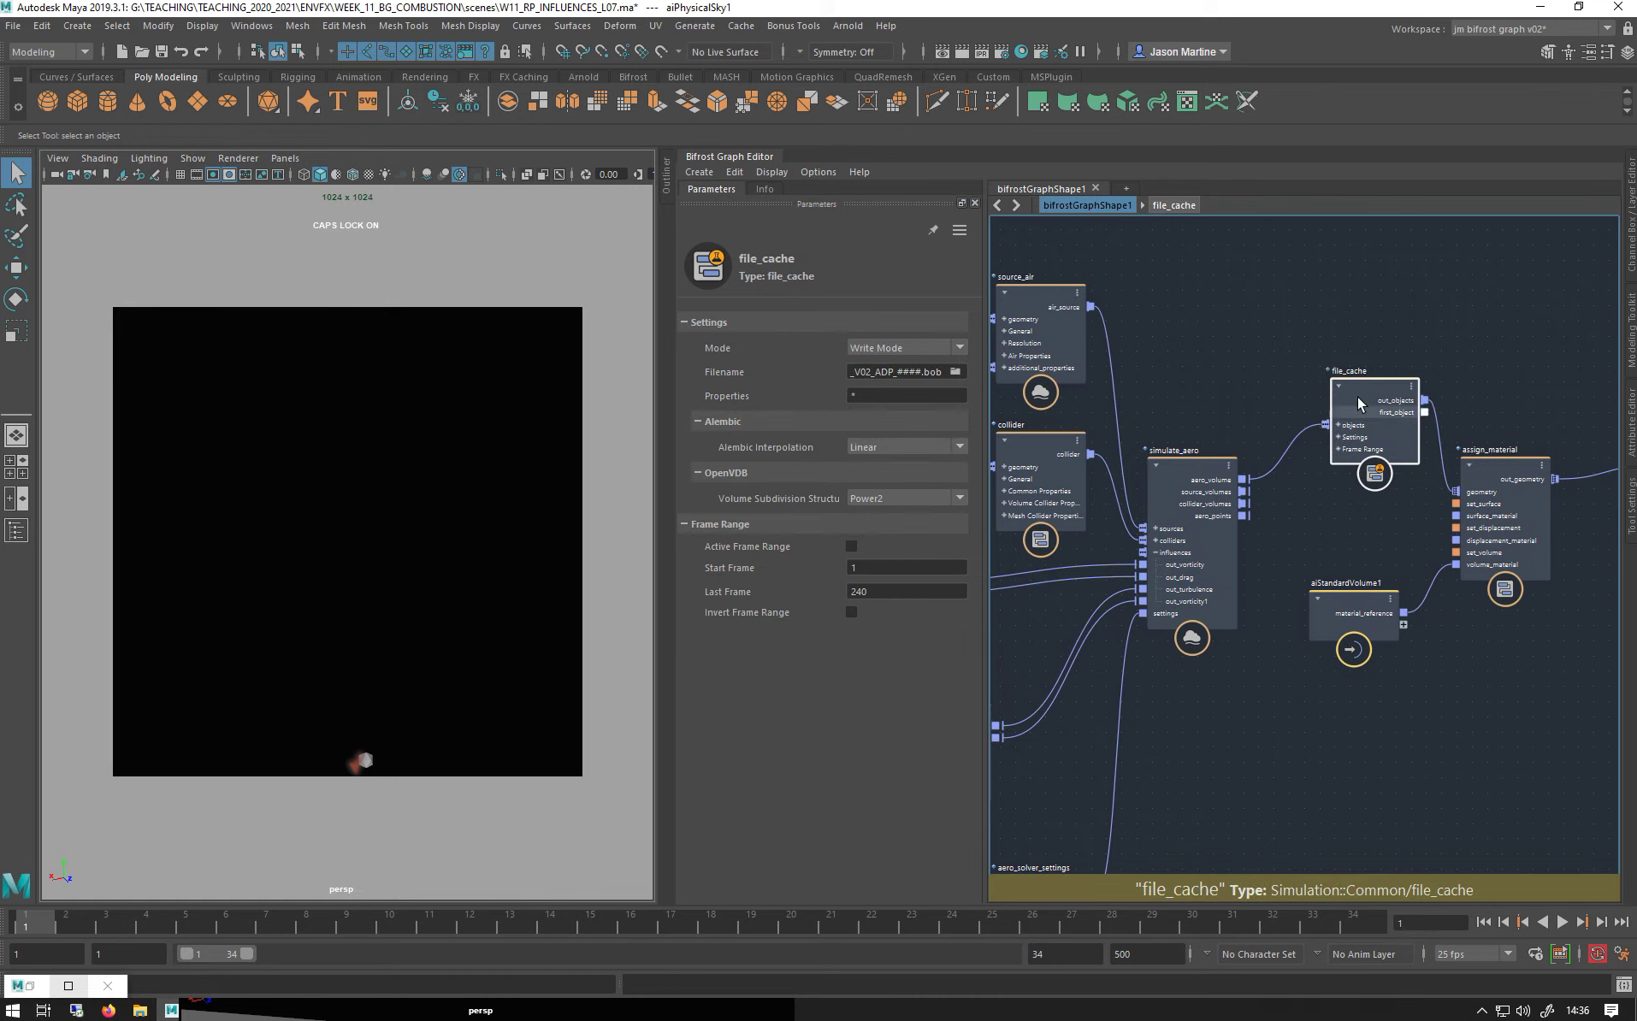
# Shift assign_material and aiStandardVolume1 further right, push file_cache up-right, and right-click the aero_volume wire
pyautogui.moveTo(1213, 403); pyautogui.dragTo(1135, 317, button='middle')
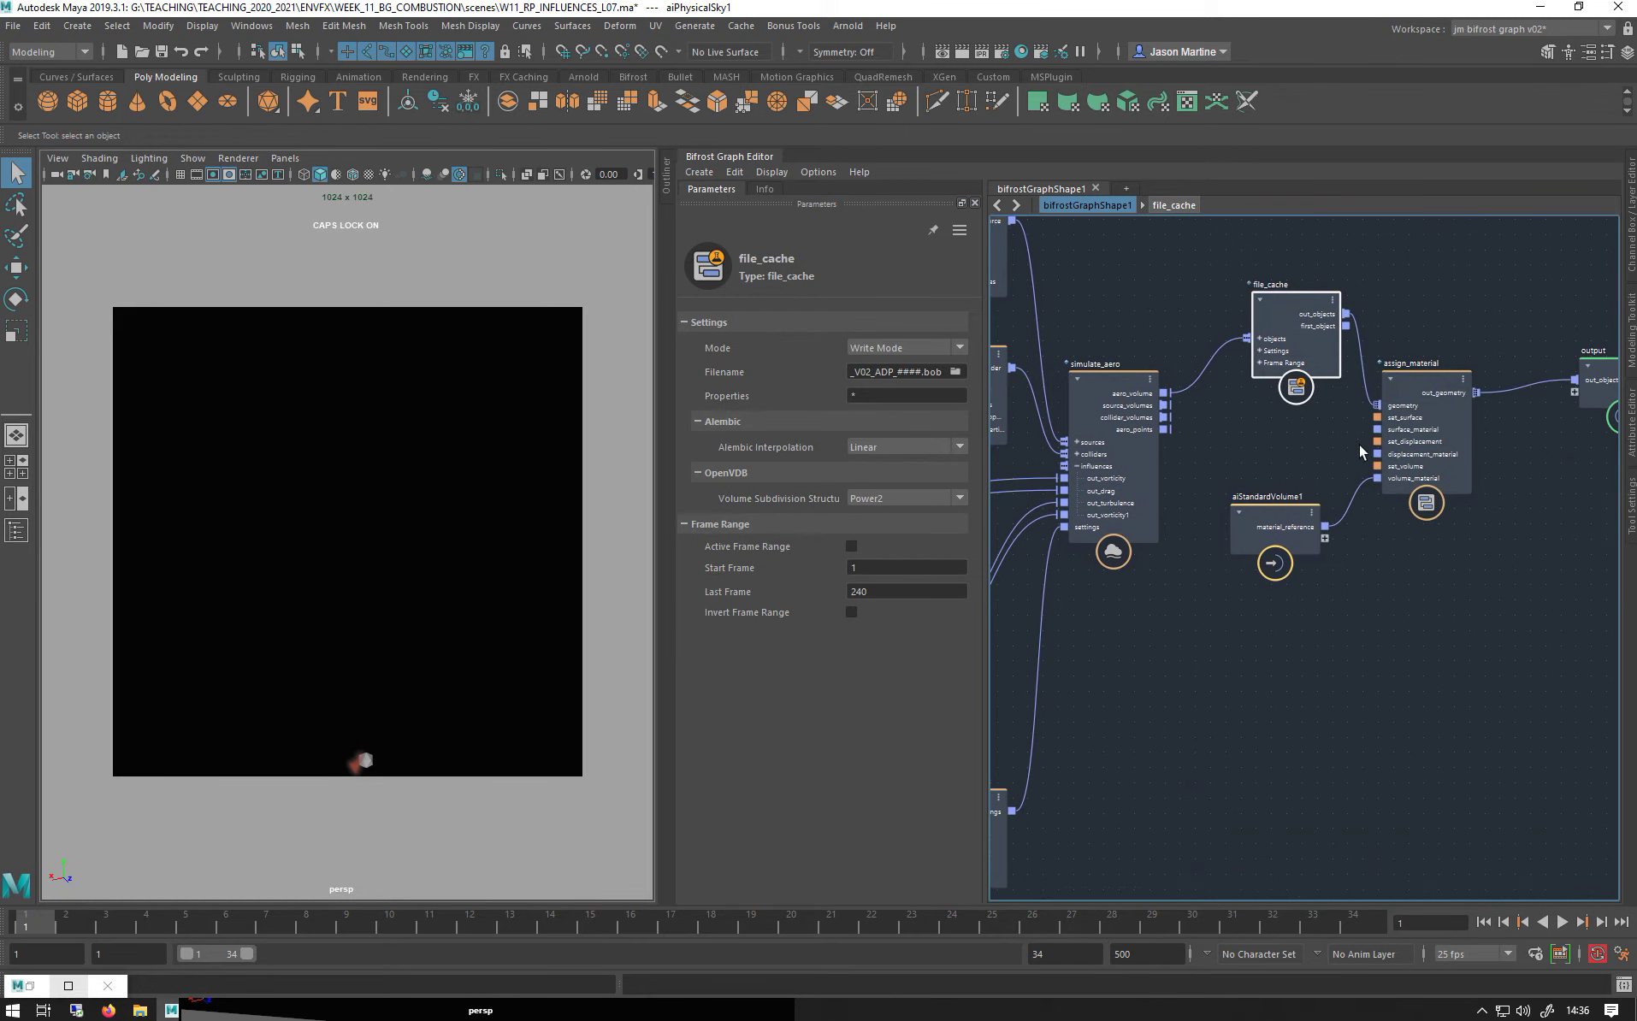
pyautogui.moveTo(1416, 411); pyautogui.dragTo(1549, 409)
pyautogui.moveTo(1284, 530); pyautogui.dragTo(1471, 558)
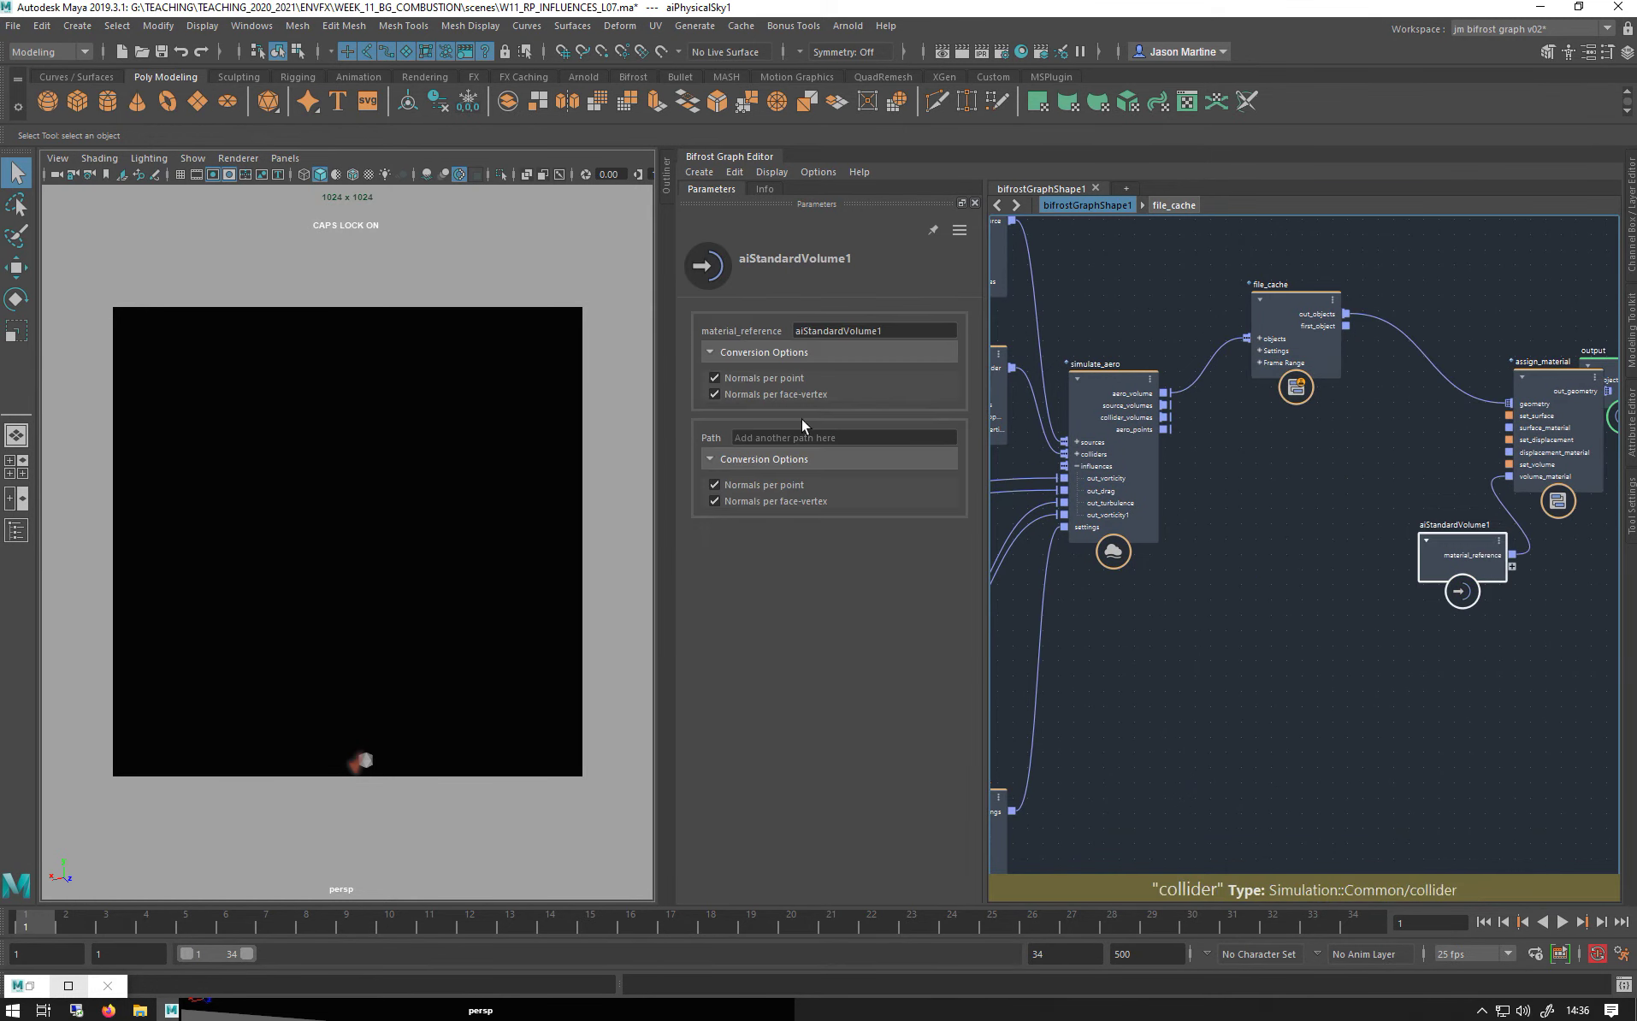
pyautogui.moveTo(1277, 320); pyautogui.dragTo(1466, 275)
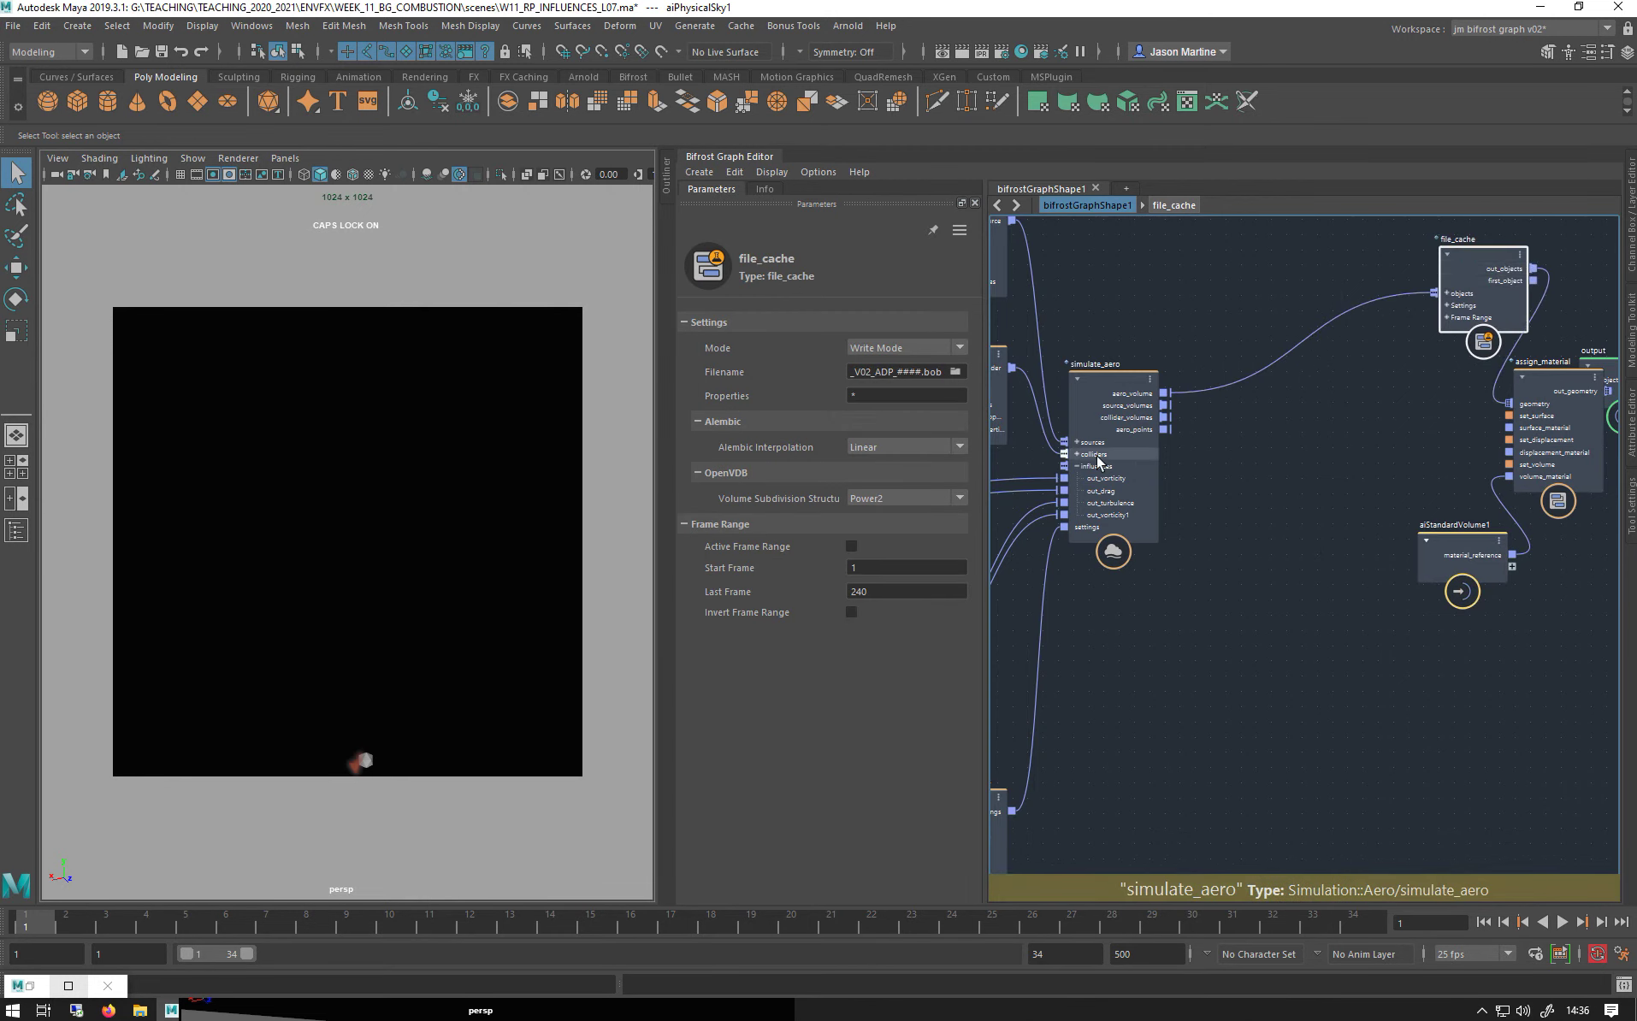
pyautogui.scroll(4, 1112, 462)
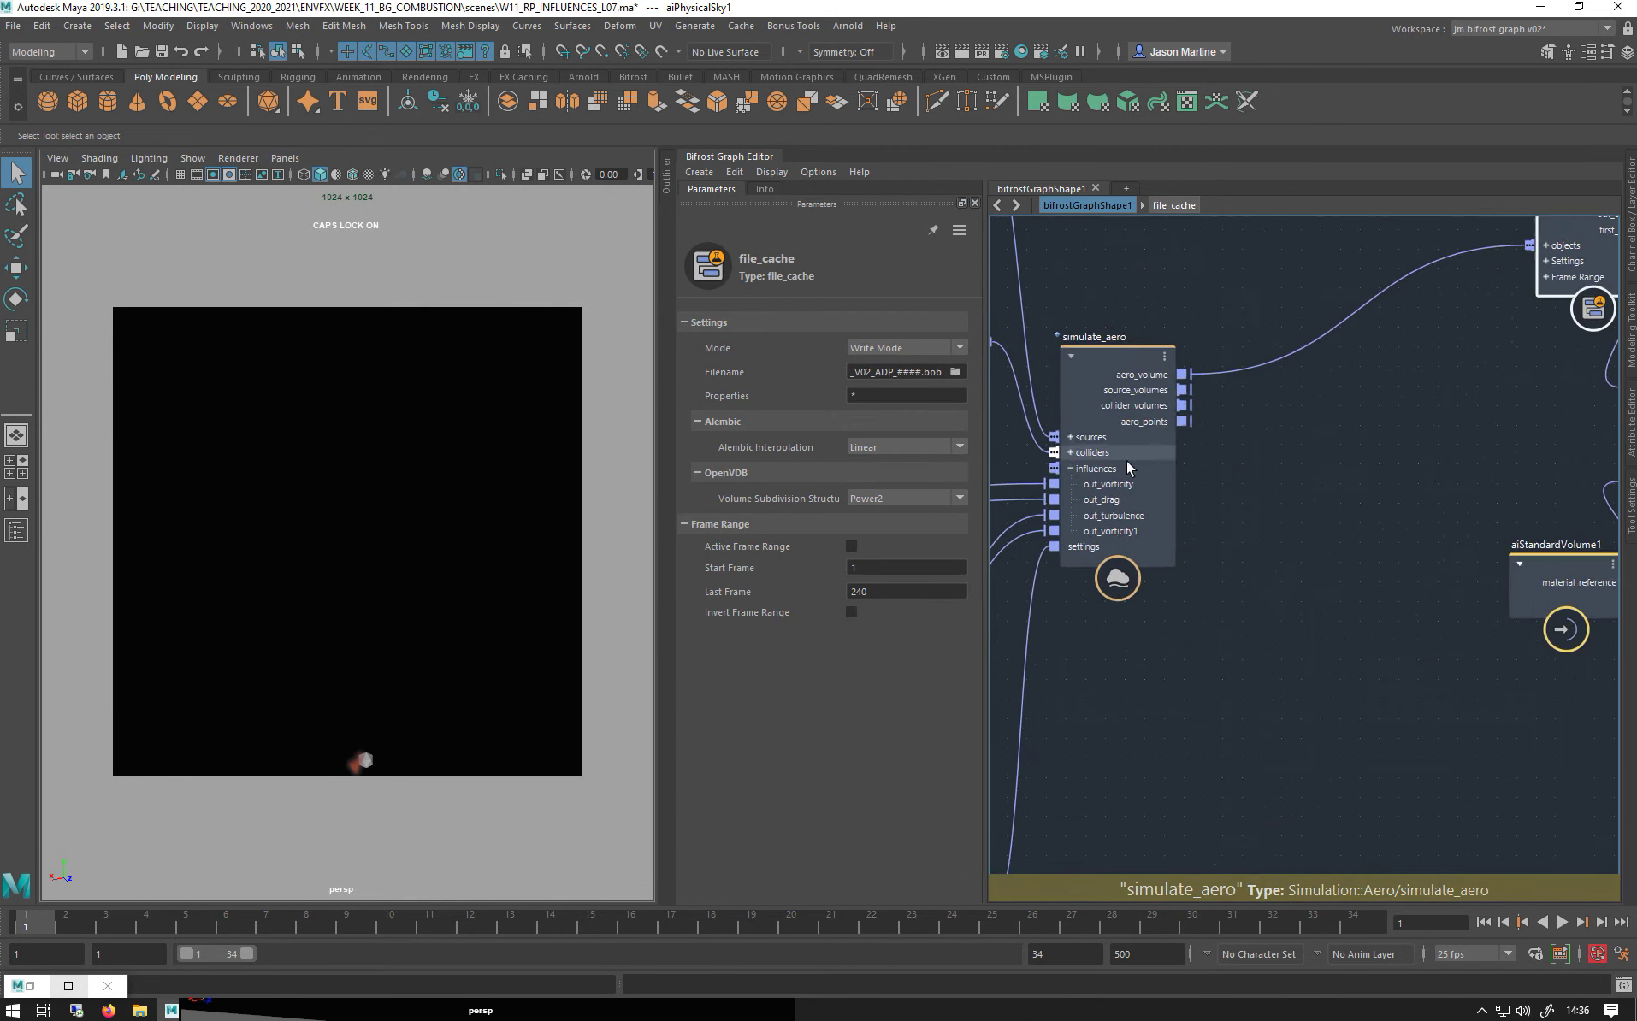
pyautogui.rightClick(1242, 352)
# Show the data passing through the aero_volume wire and browse its voxel property table
pyautogui.click(1286, 379)
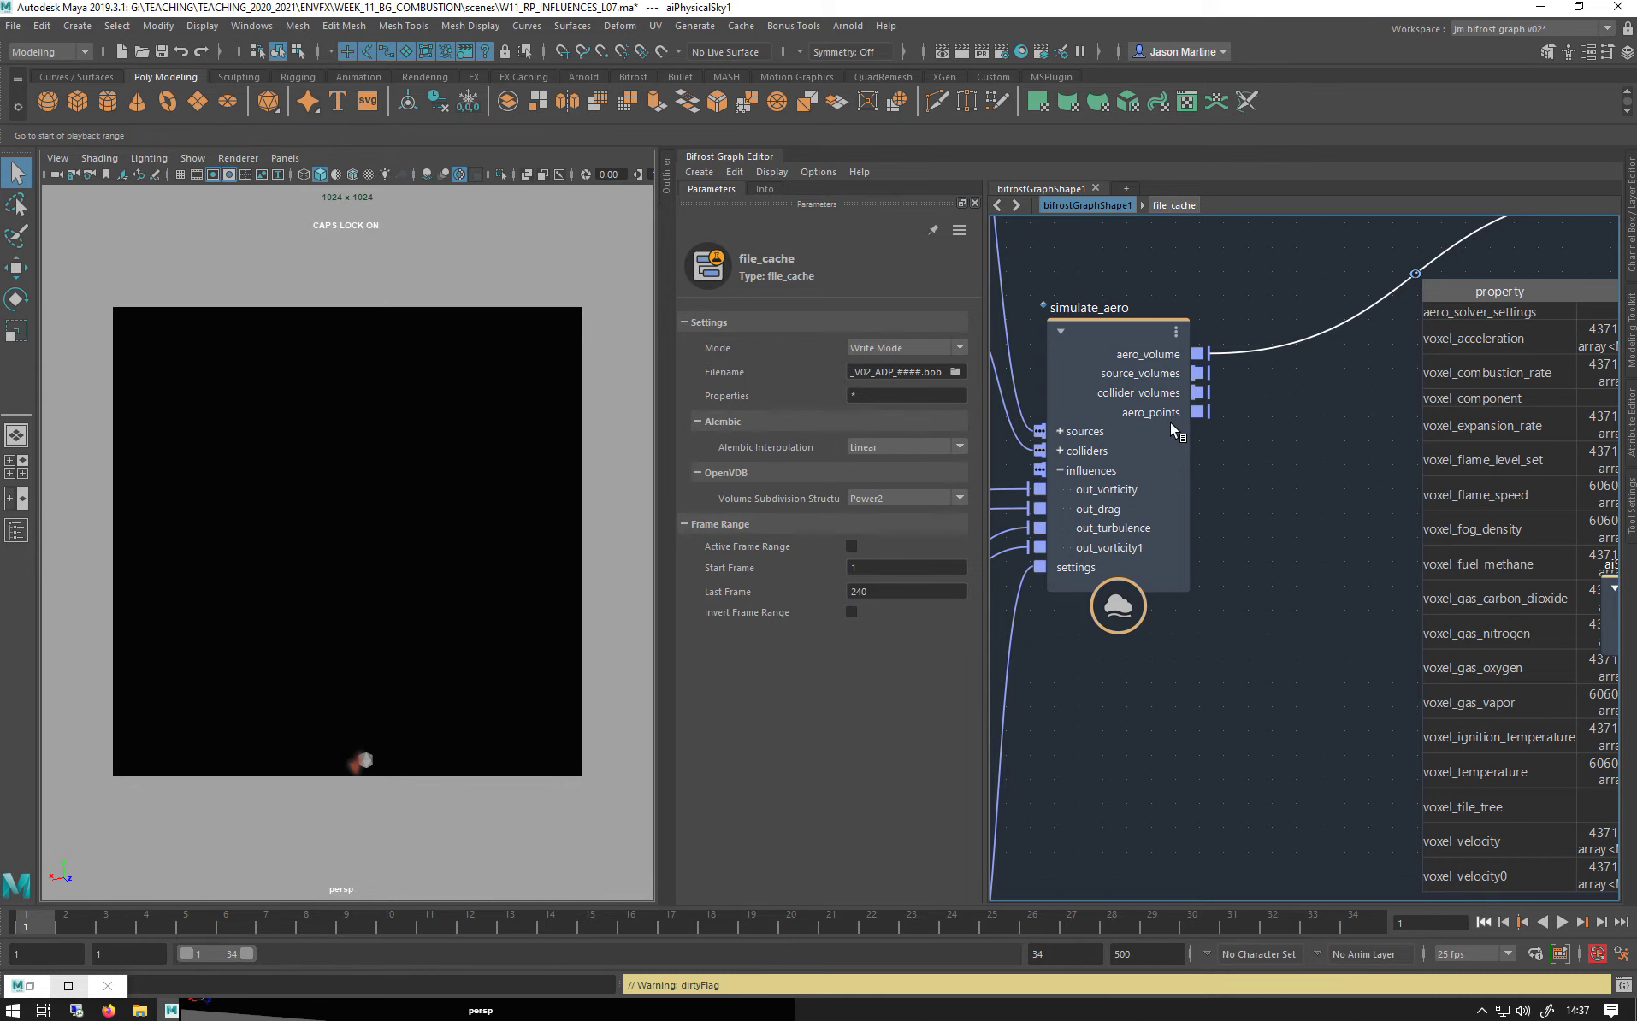
pyautogui.keyDown('alt'); pyautogui.moveTo(1388, 506); pyautogui.dragTo(1226, 463, button='middle'); pyautogui.keyUp('alt')
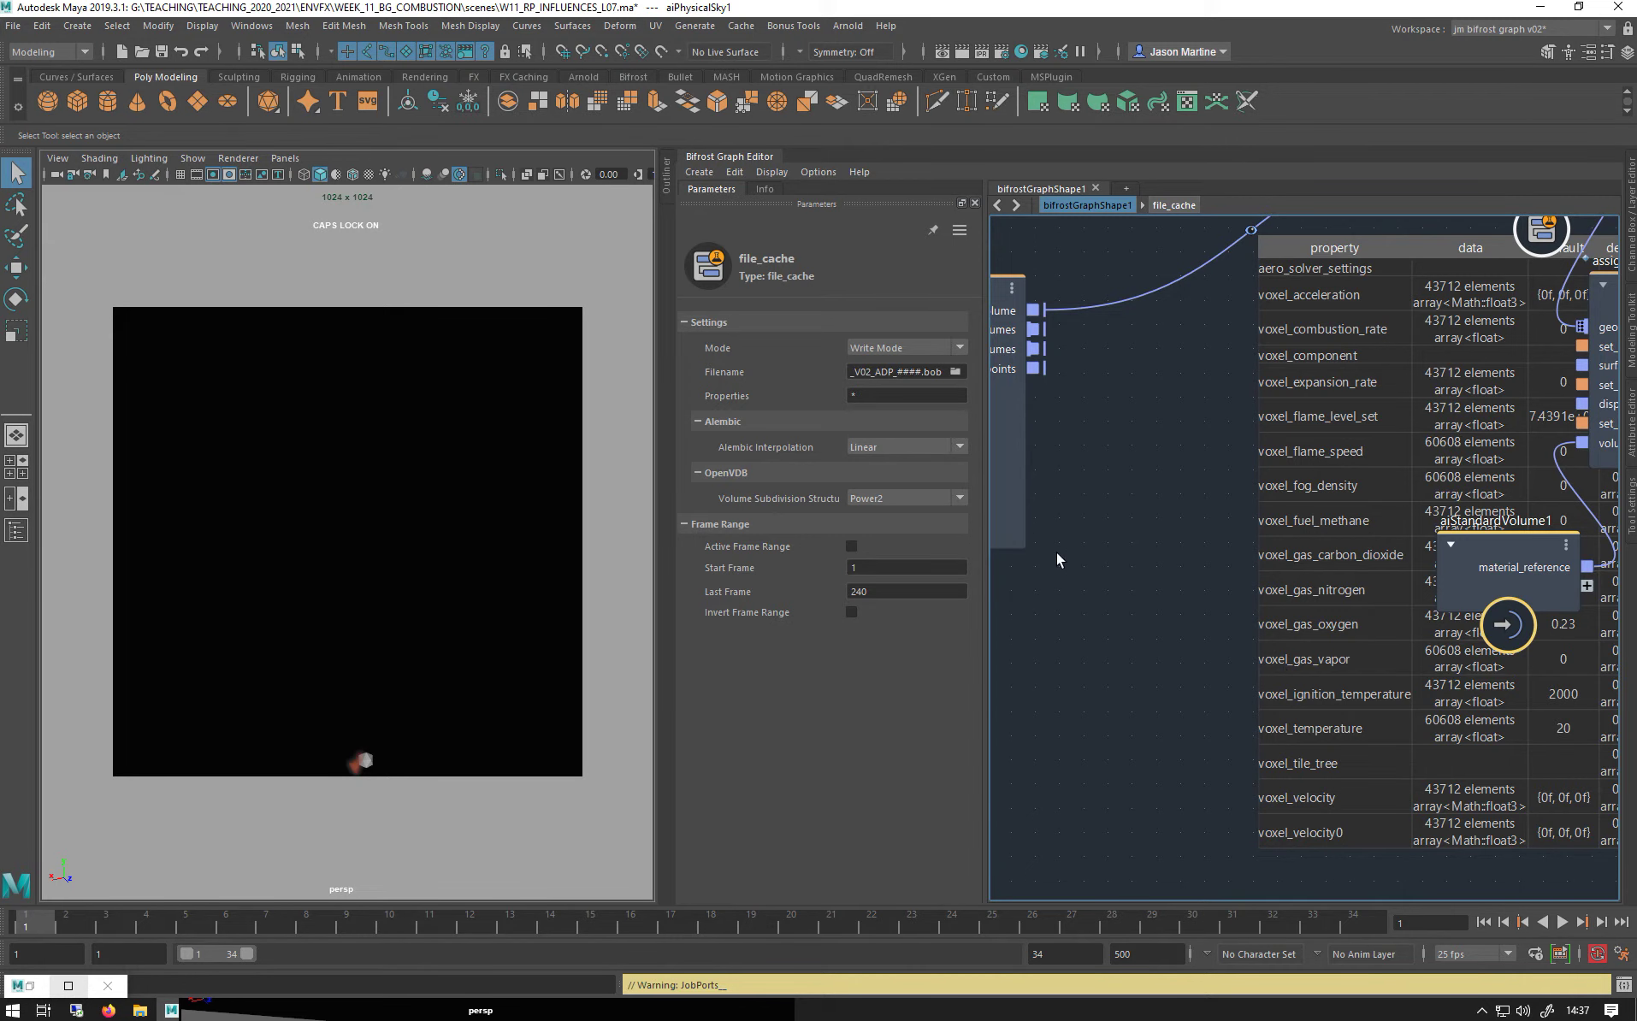
pyautogui.keyDown('alt'); pyautogui.moveTo(1141, 518); pyautogui.dragTo(1263, 521, button='middle'); pyautogui.keyUp('alt')
# Pan back to the influence and solver nodes and reselect aero_combustion_settings
pyautogui.moveTo(1157, 519); pyautogui.dragTo(1364, 472, button='middle')
pyautogui.scroll(-3, 1229, 594)
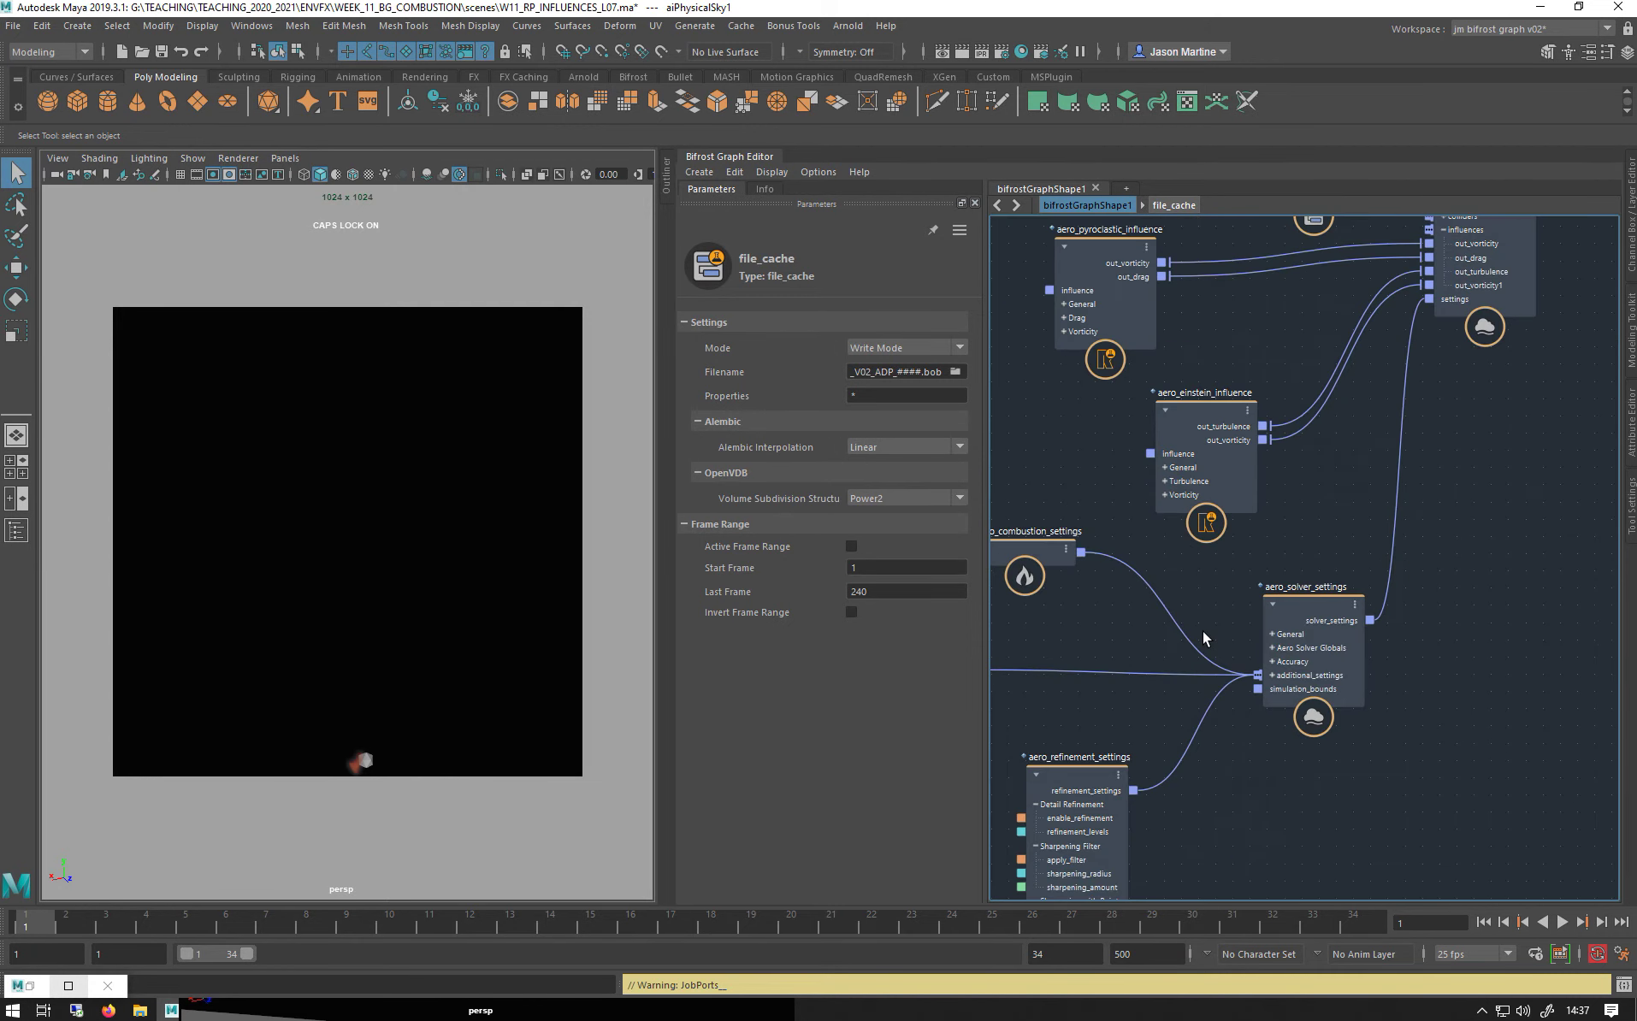
pyautogui.click(1033, 575)
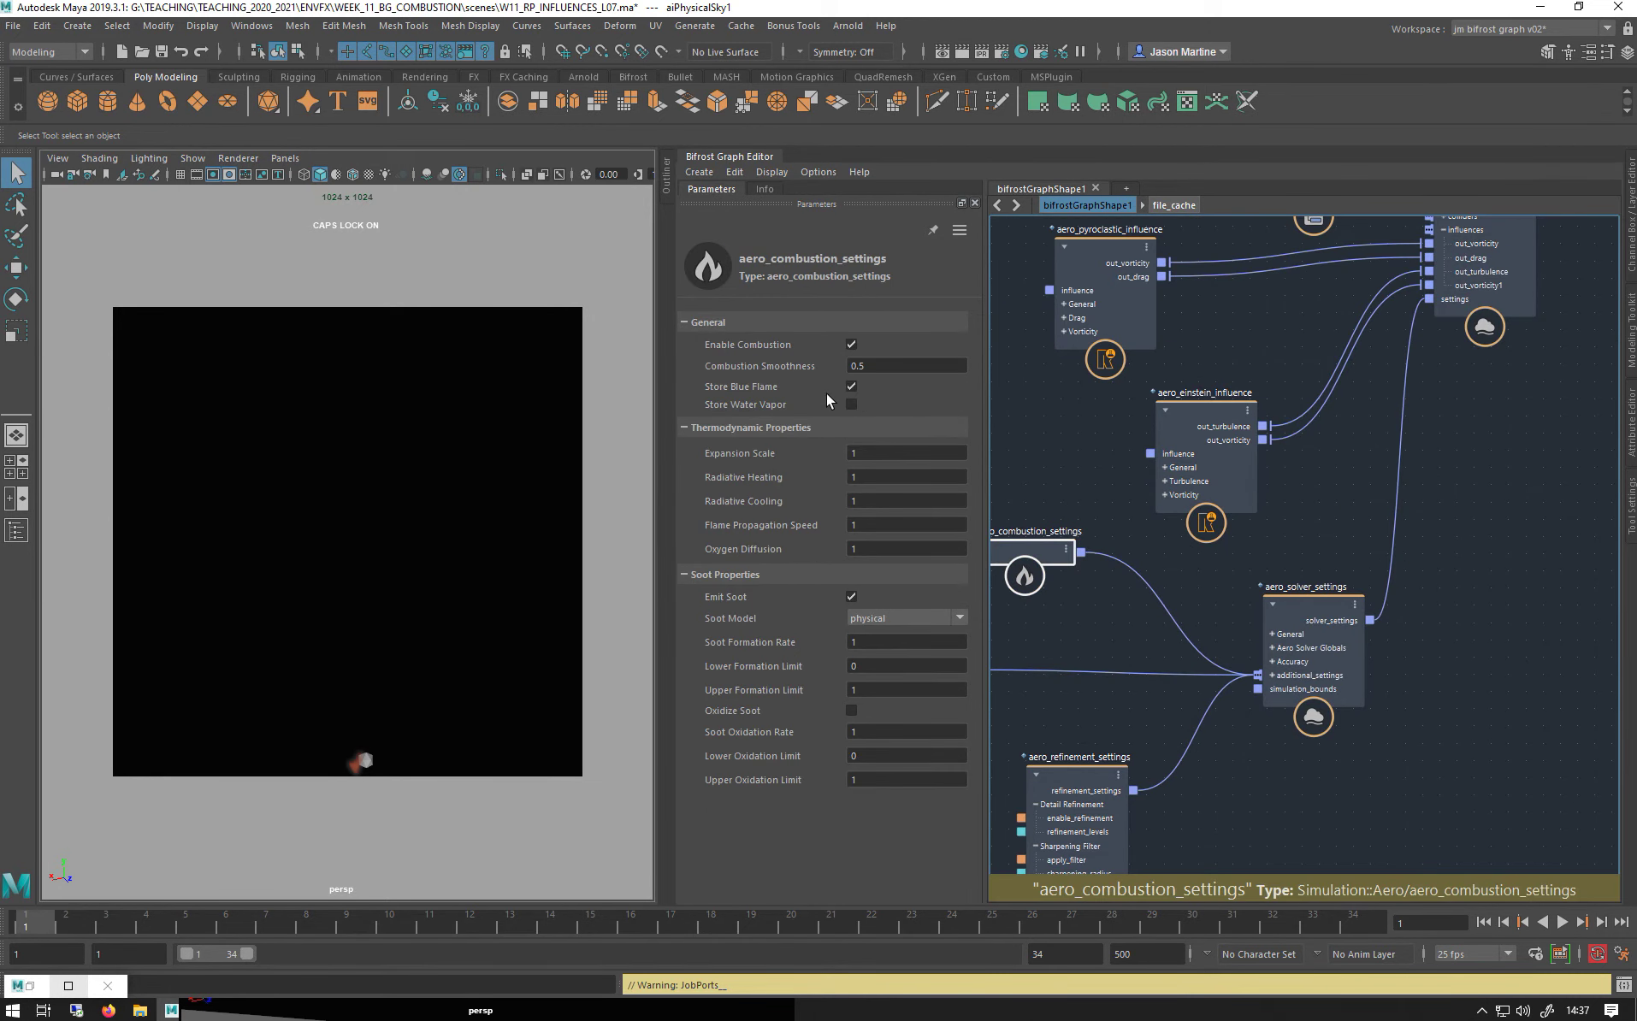
# Uncheck Store Blue Flame, expand aero_combustion_settings and place it beside simulate_aero near the data table
pyautogui.click(847, 387)
pyautogui.moveTo(1034, 552)
pyautogui.mouseDown()
pyautogui.moveTo(1465, 567)
pyautogui.moveTo(1520, 547)
pyautogui.mouseUp()
pyautogui.click(1059, 559)
pyautogui.moveTo(1463, 432)
pyautogui.mouseDown(button='middle')
pyautogui.moveTo(967, 484)
pyautogui.moveTo(1154, 511)
pyautogui.mouseUp(button='middle')
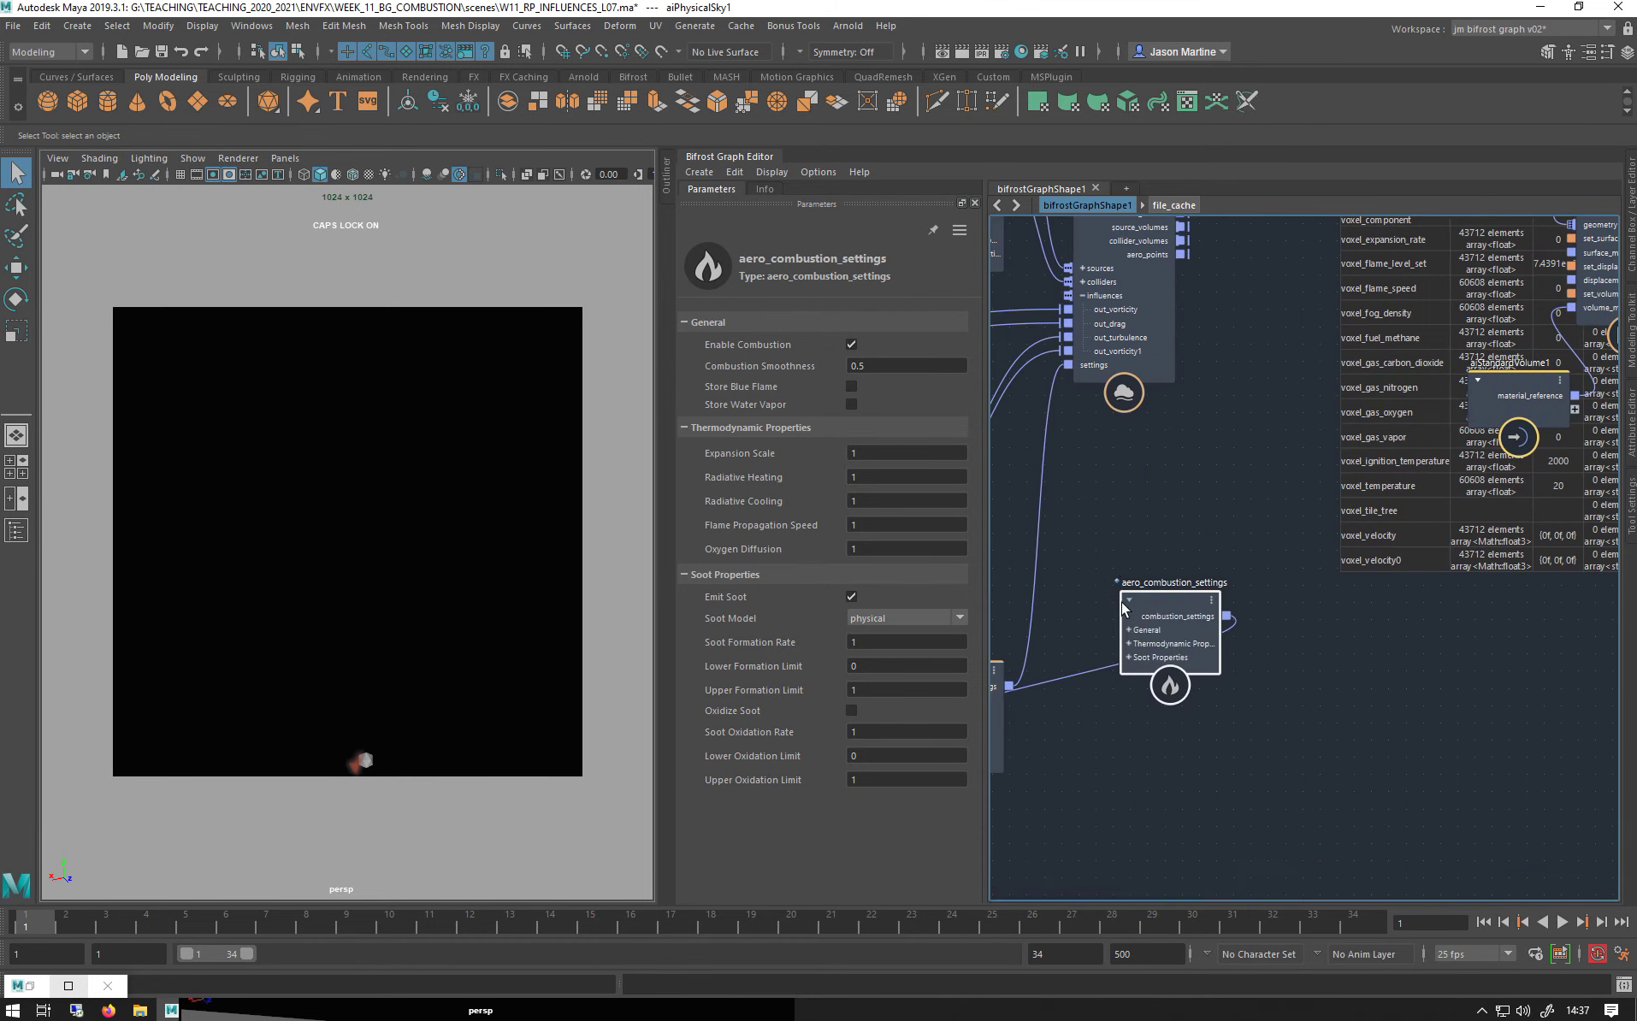
pyautogui.moveTo(1135, 623); pyautogui.dragTo(1232, 310)
pyautogui.moveTo(1247, 530); pyautogui.dragTo(1172, 803, button='middle')
pyautogui.moveTo(1204, 553); pyautogui.dragTo(1192, 524)
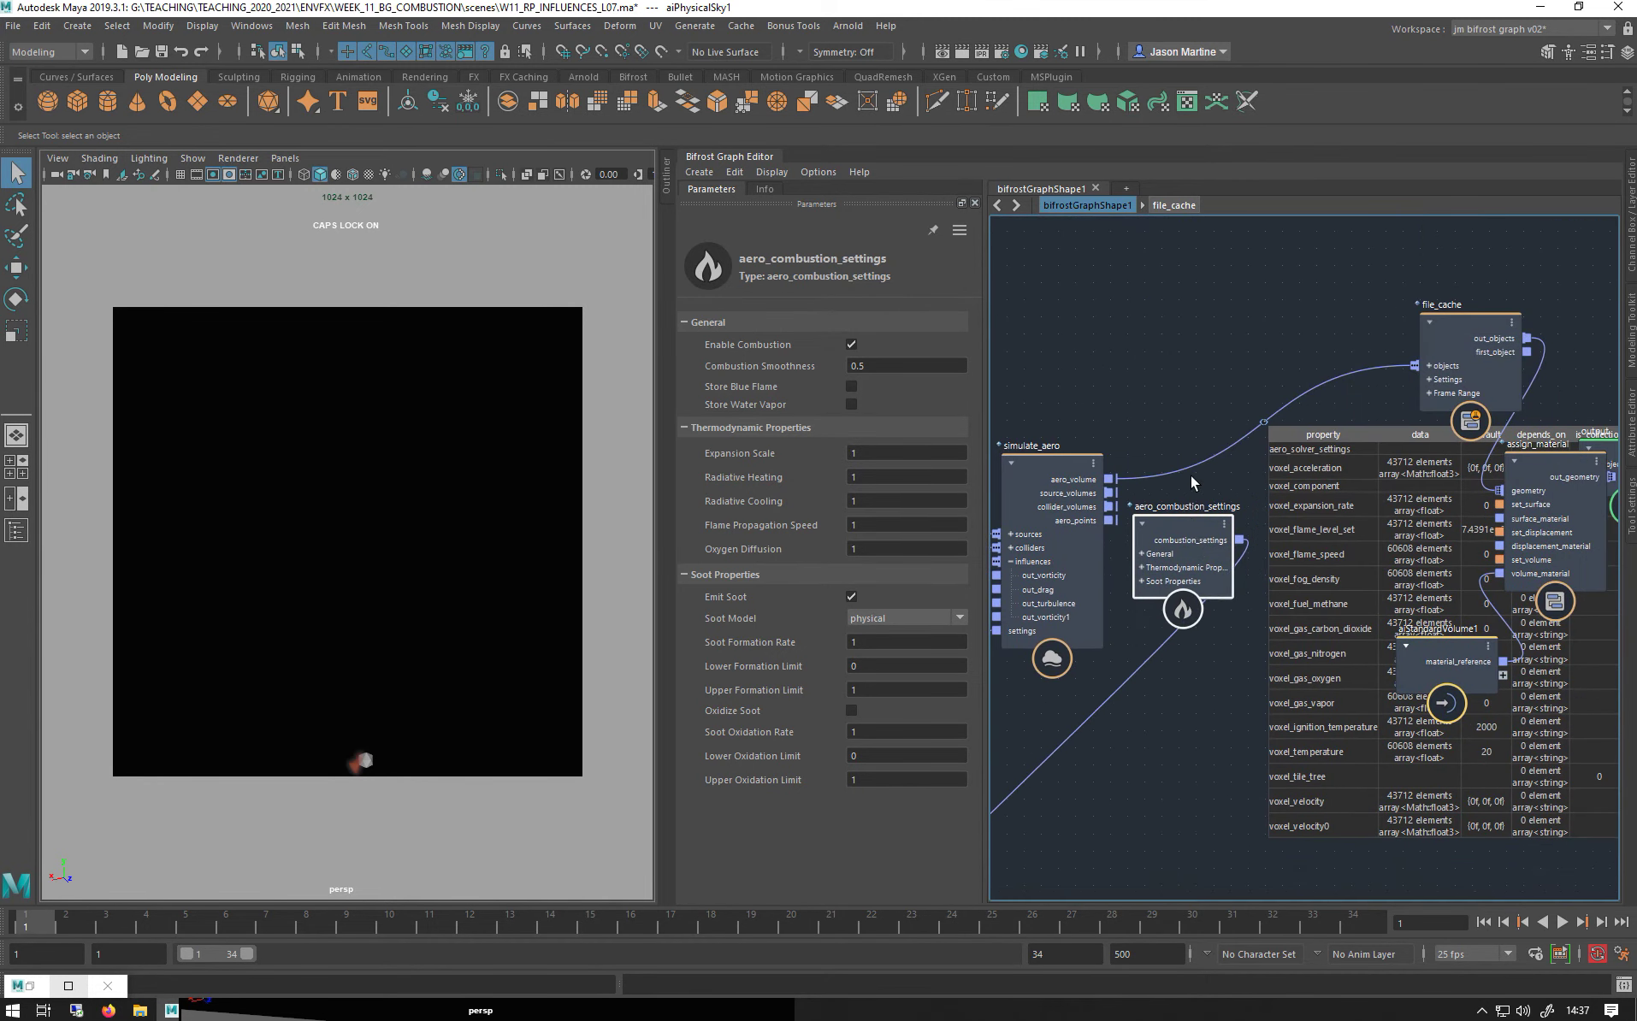
pyautogui.scroll(3, 1191, 474)
pyautogui.moveTo(1165, 391); pyautogui.dragTo(1118, 256, button='middle')
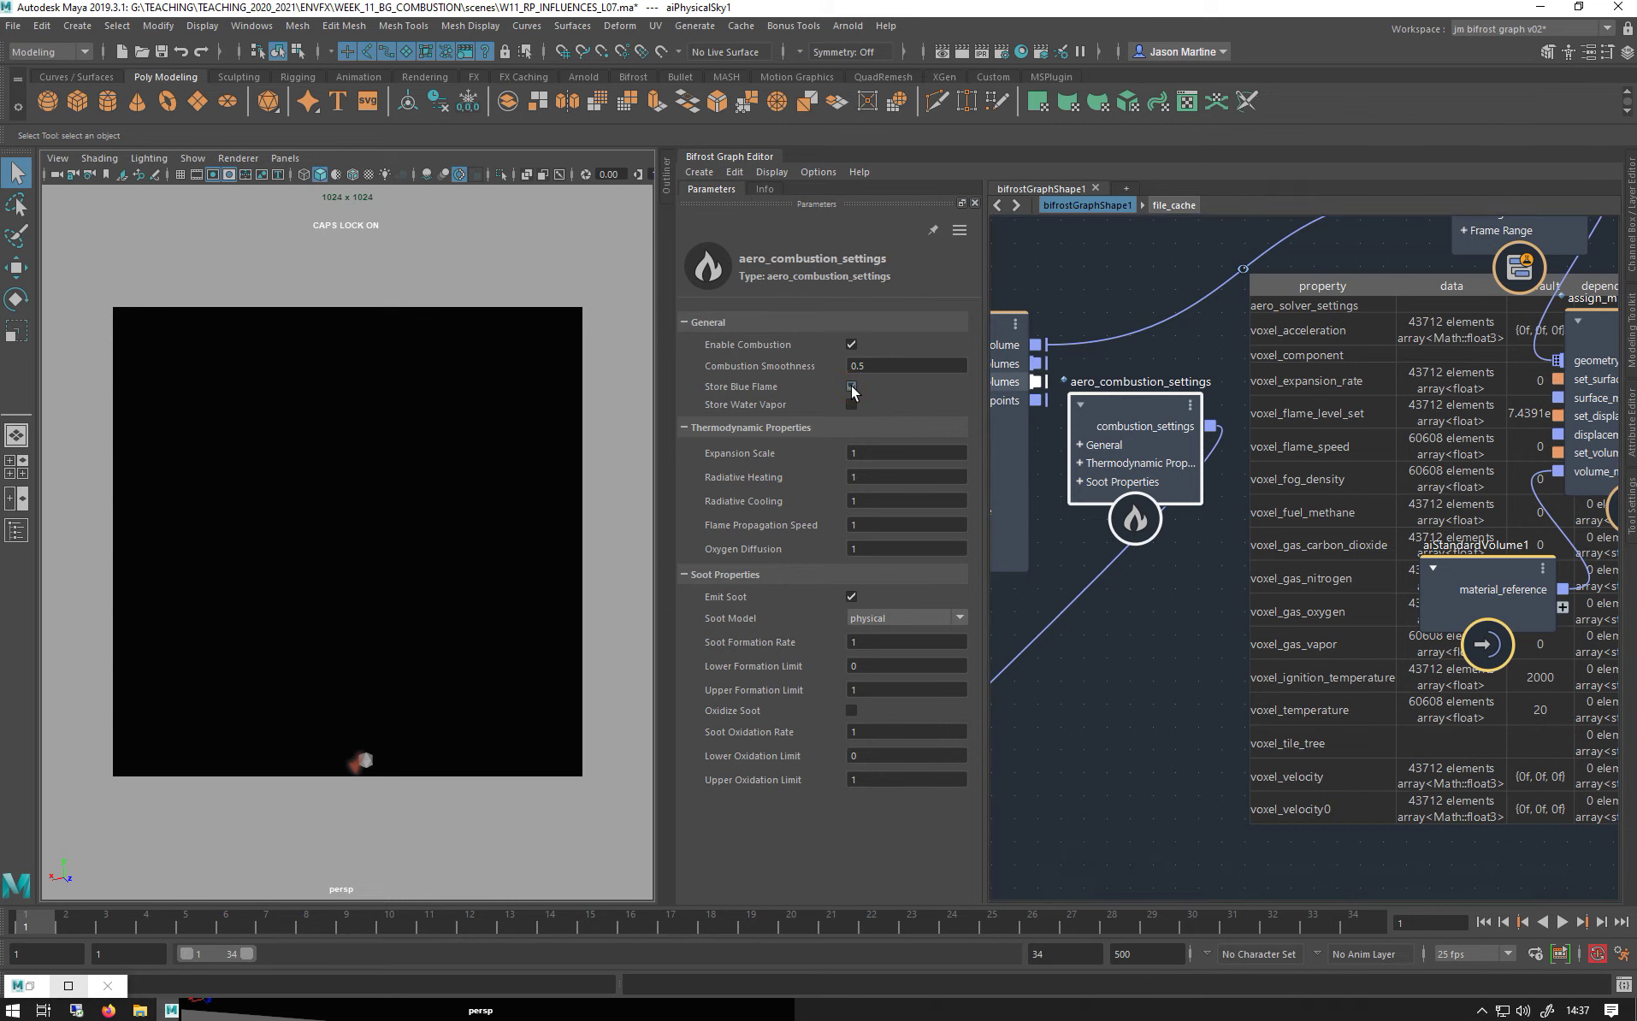
# Toggle Store Blue Flame on, off and on again to compare the voxel data, leaving it enabled
pyautogui.click(851, 388)
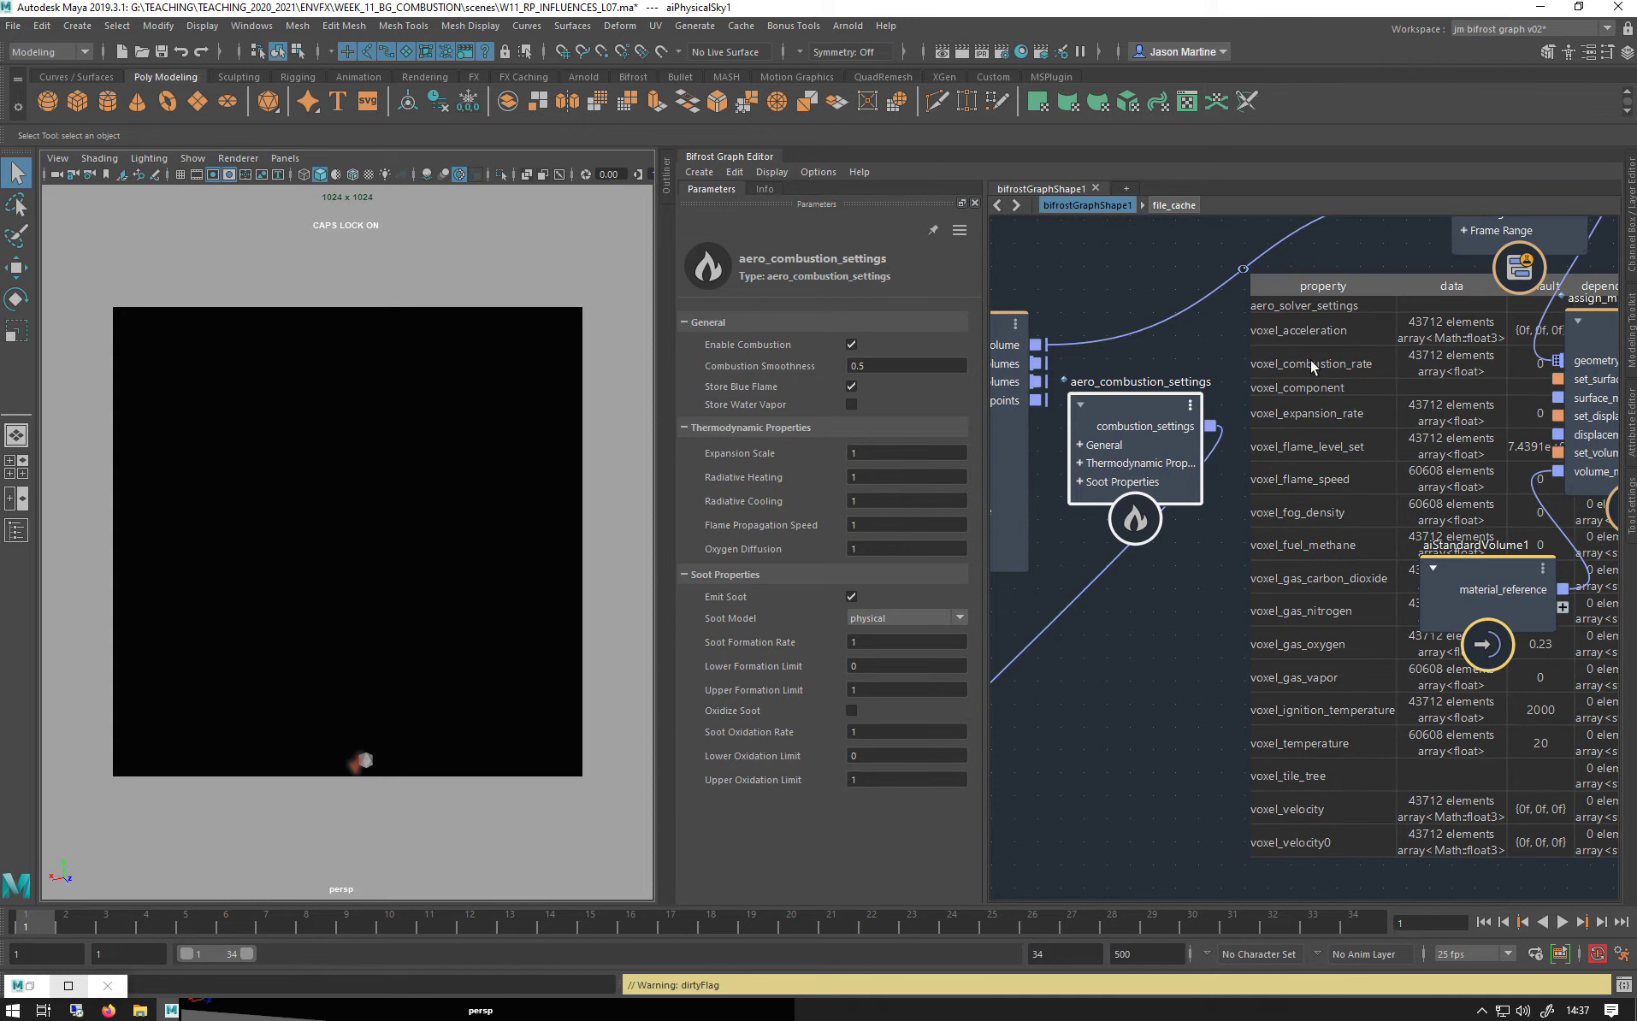
pyautogui.click(851, 387)
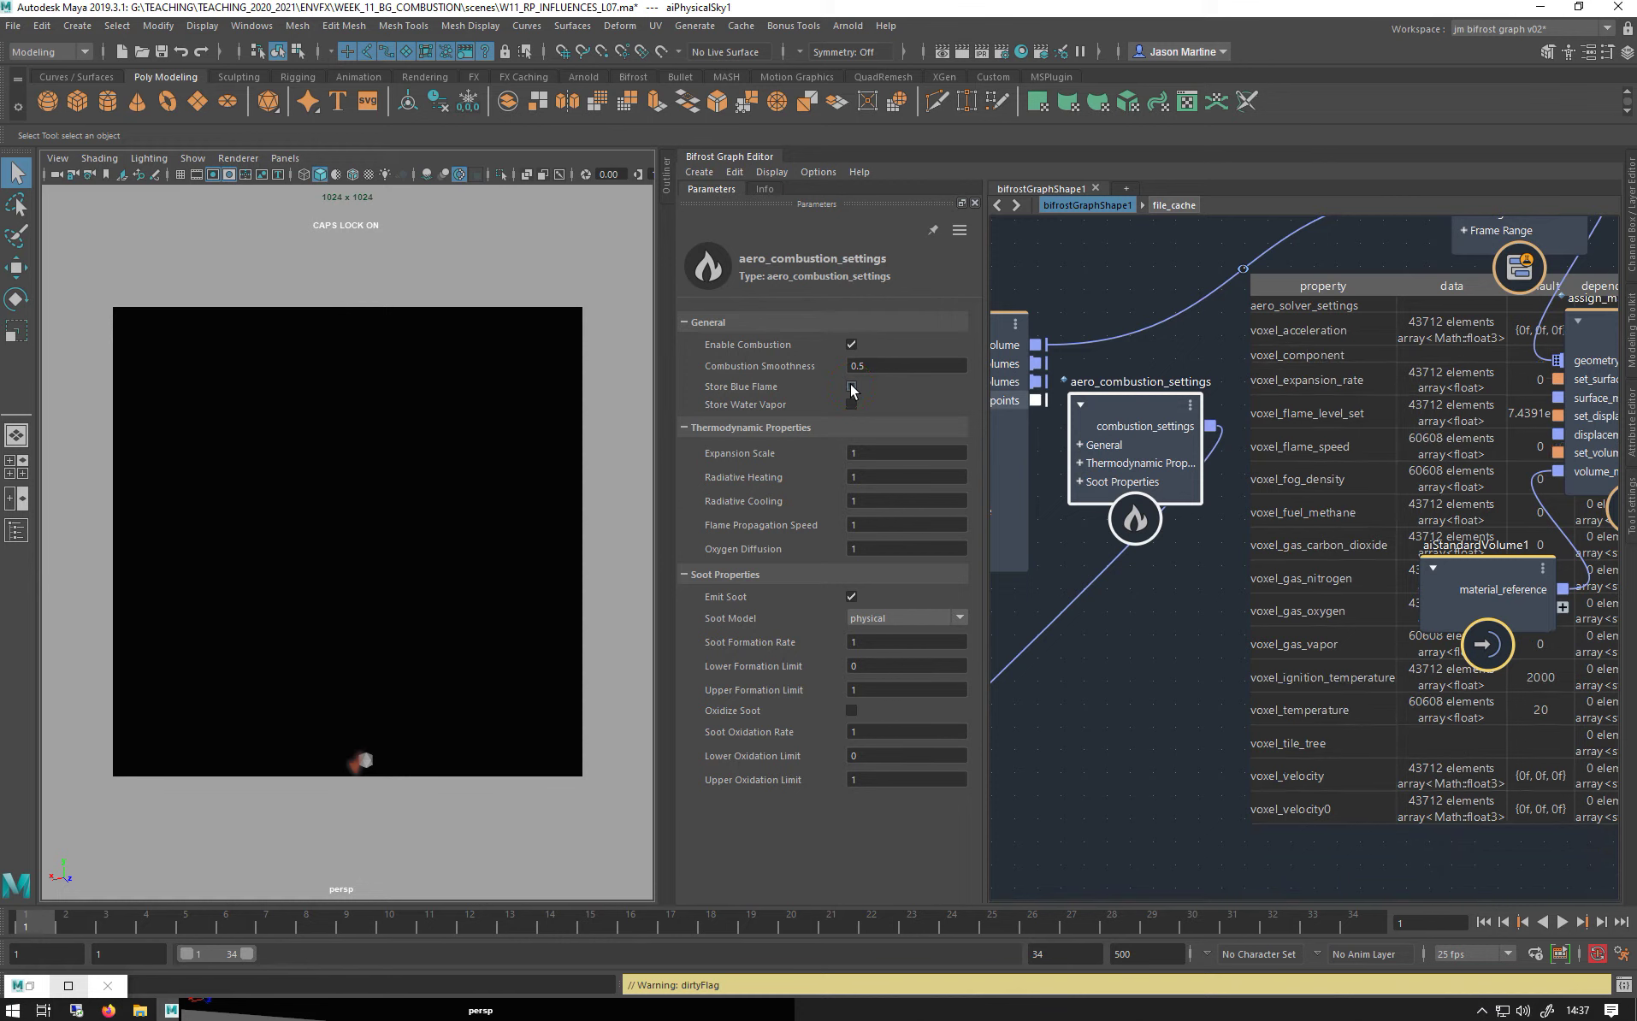
pyautogui.click(852, 387)
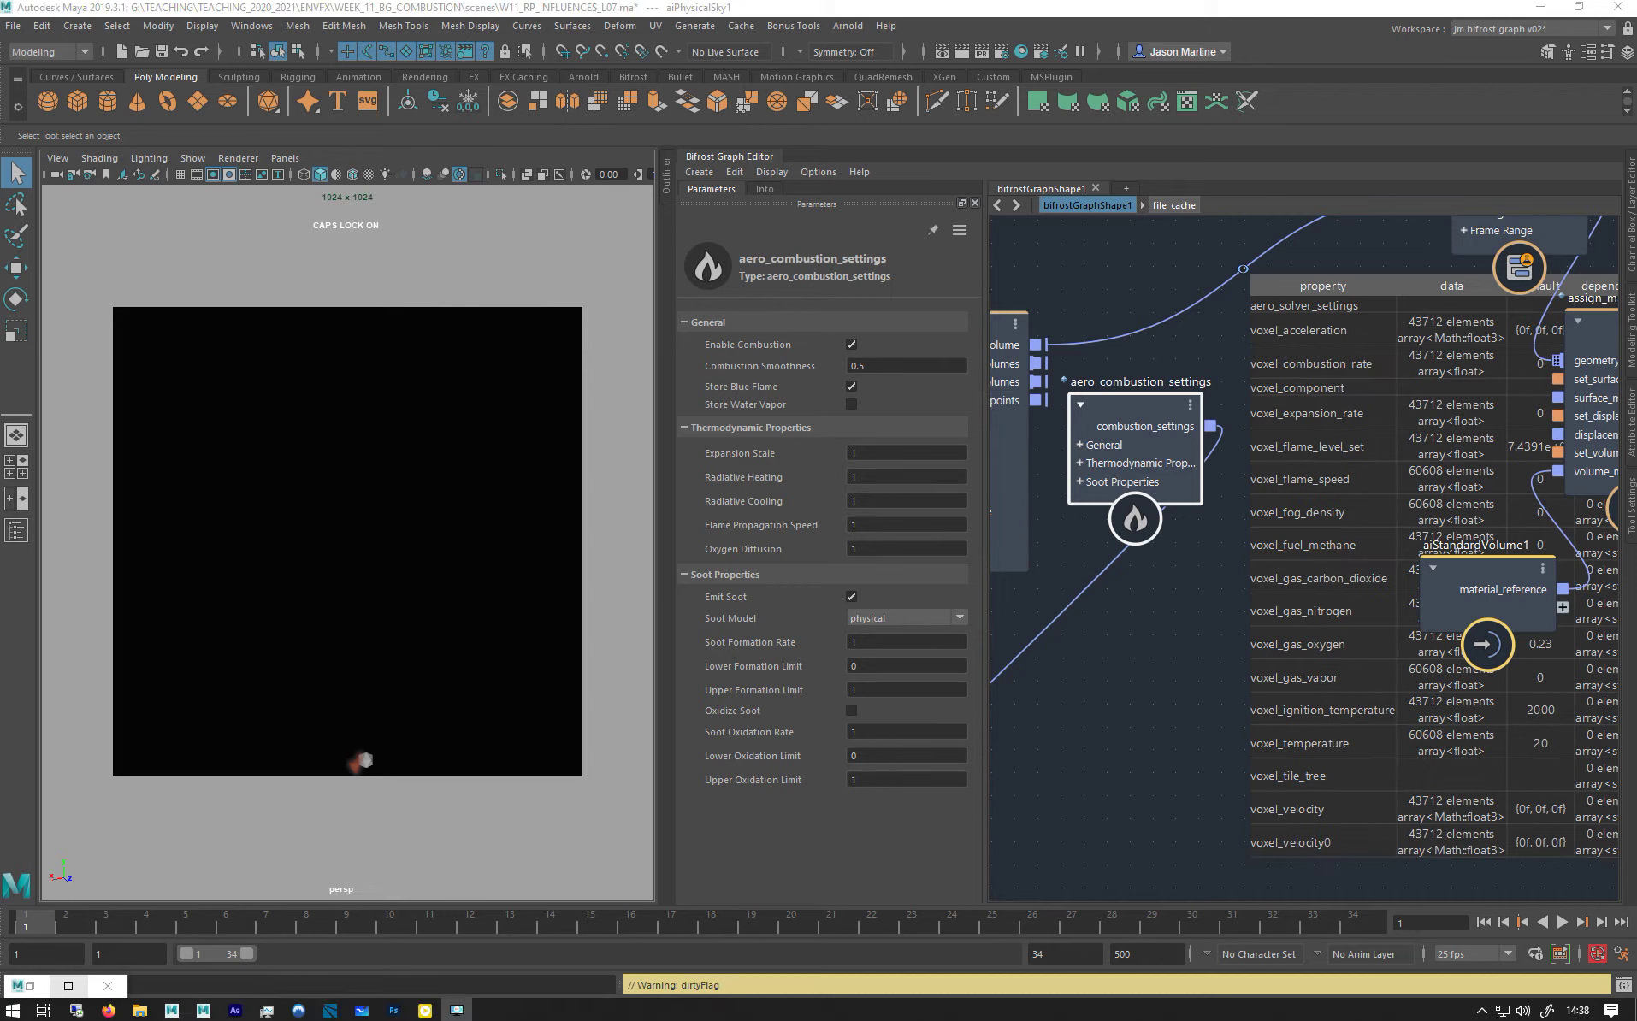
# Select voxel_combustion_rate in the data table, open its actions, then dismiss them
pyautogui.click(1379, 354)
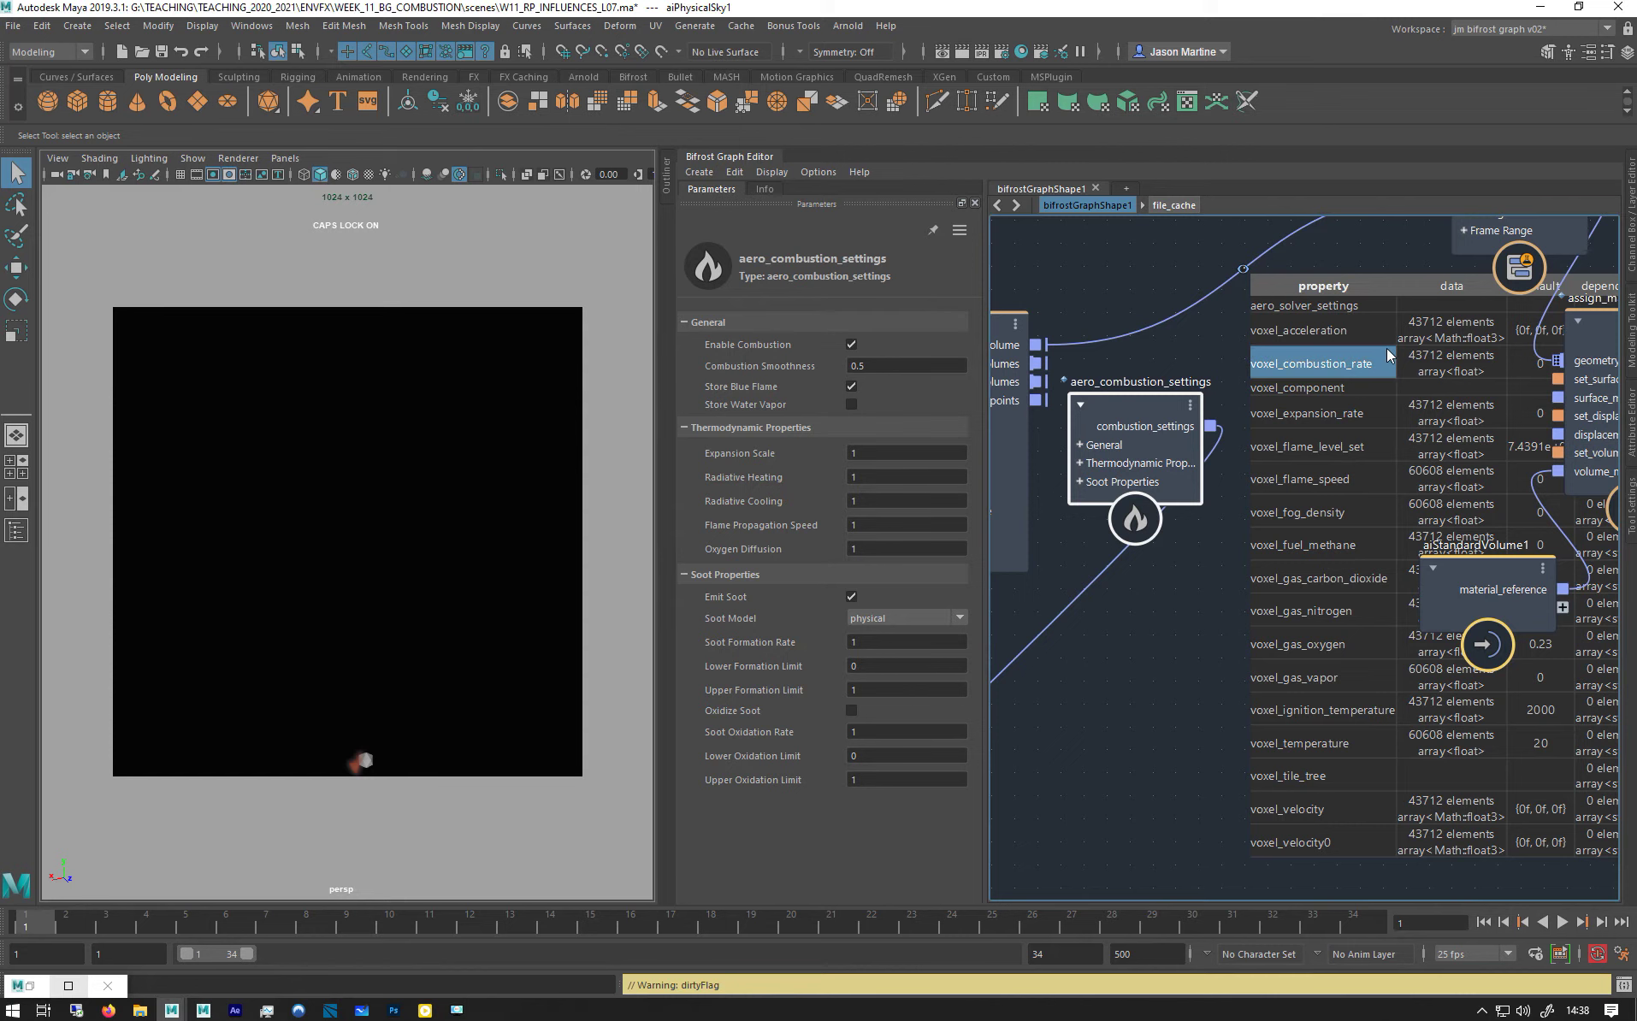
pyautogui.rightClick(1309, 360)
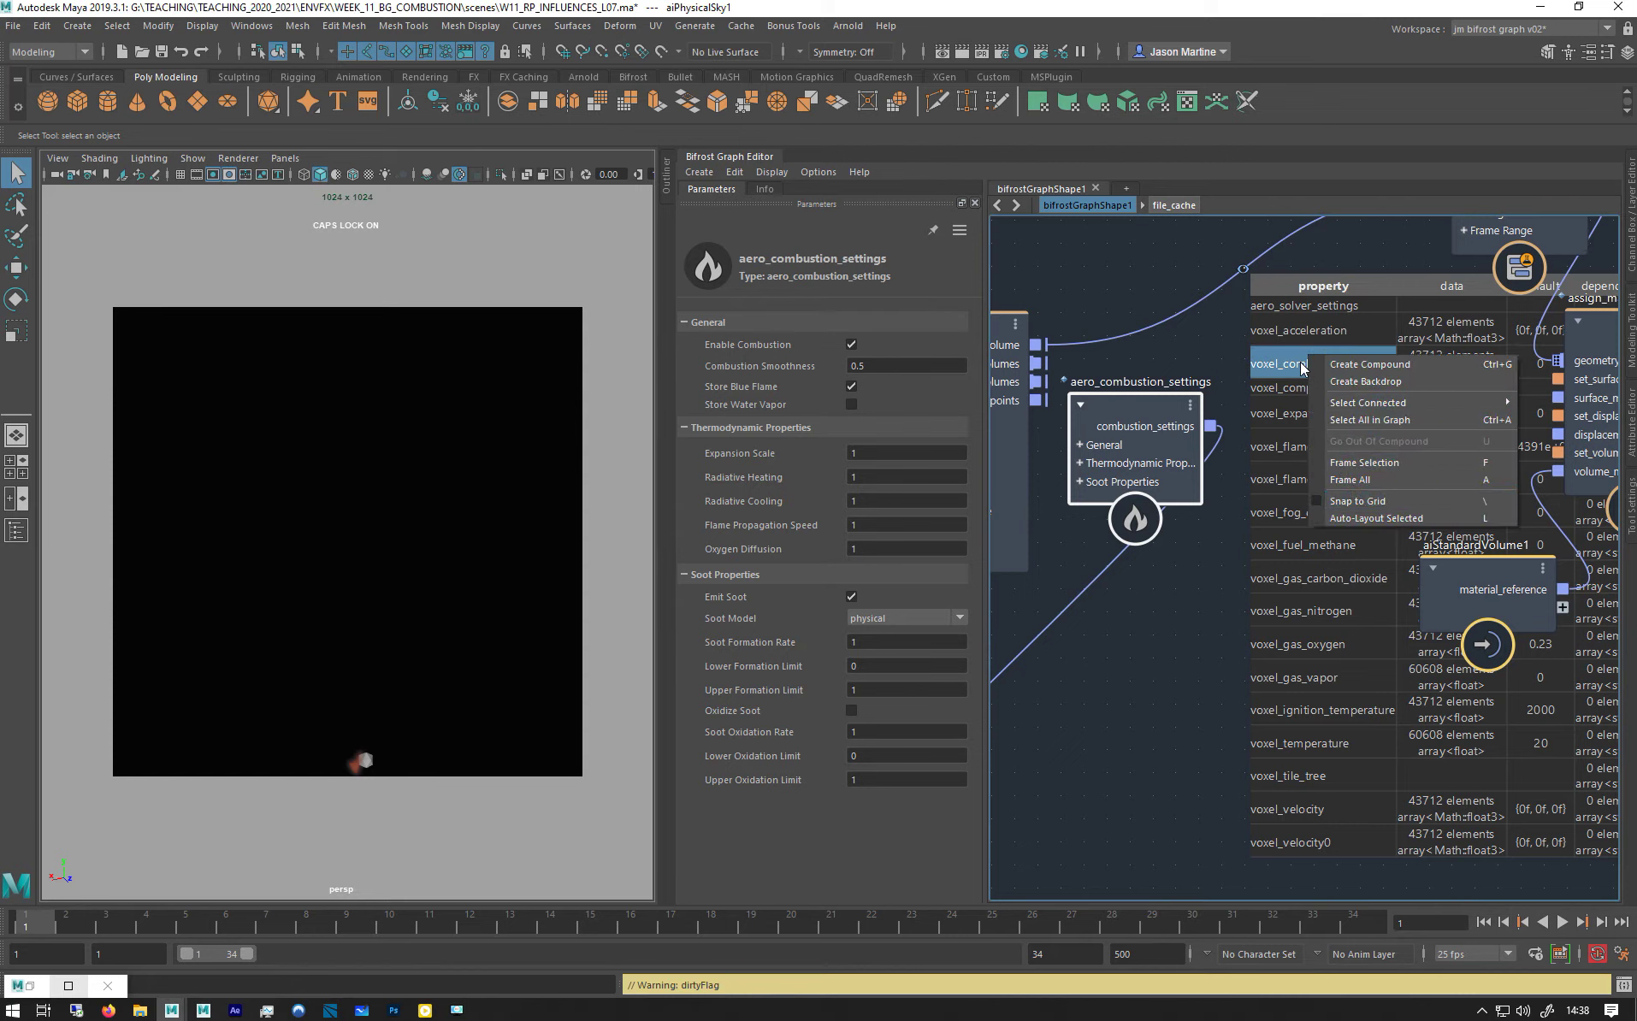
pyautogui.click(1289, 372)
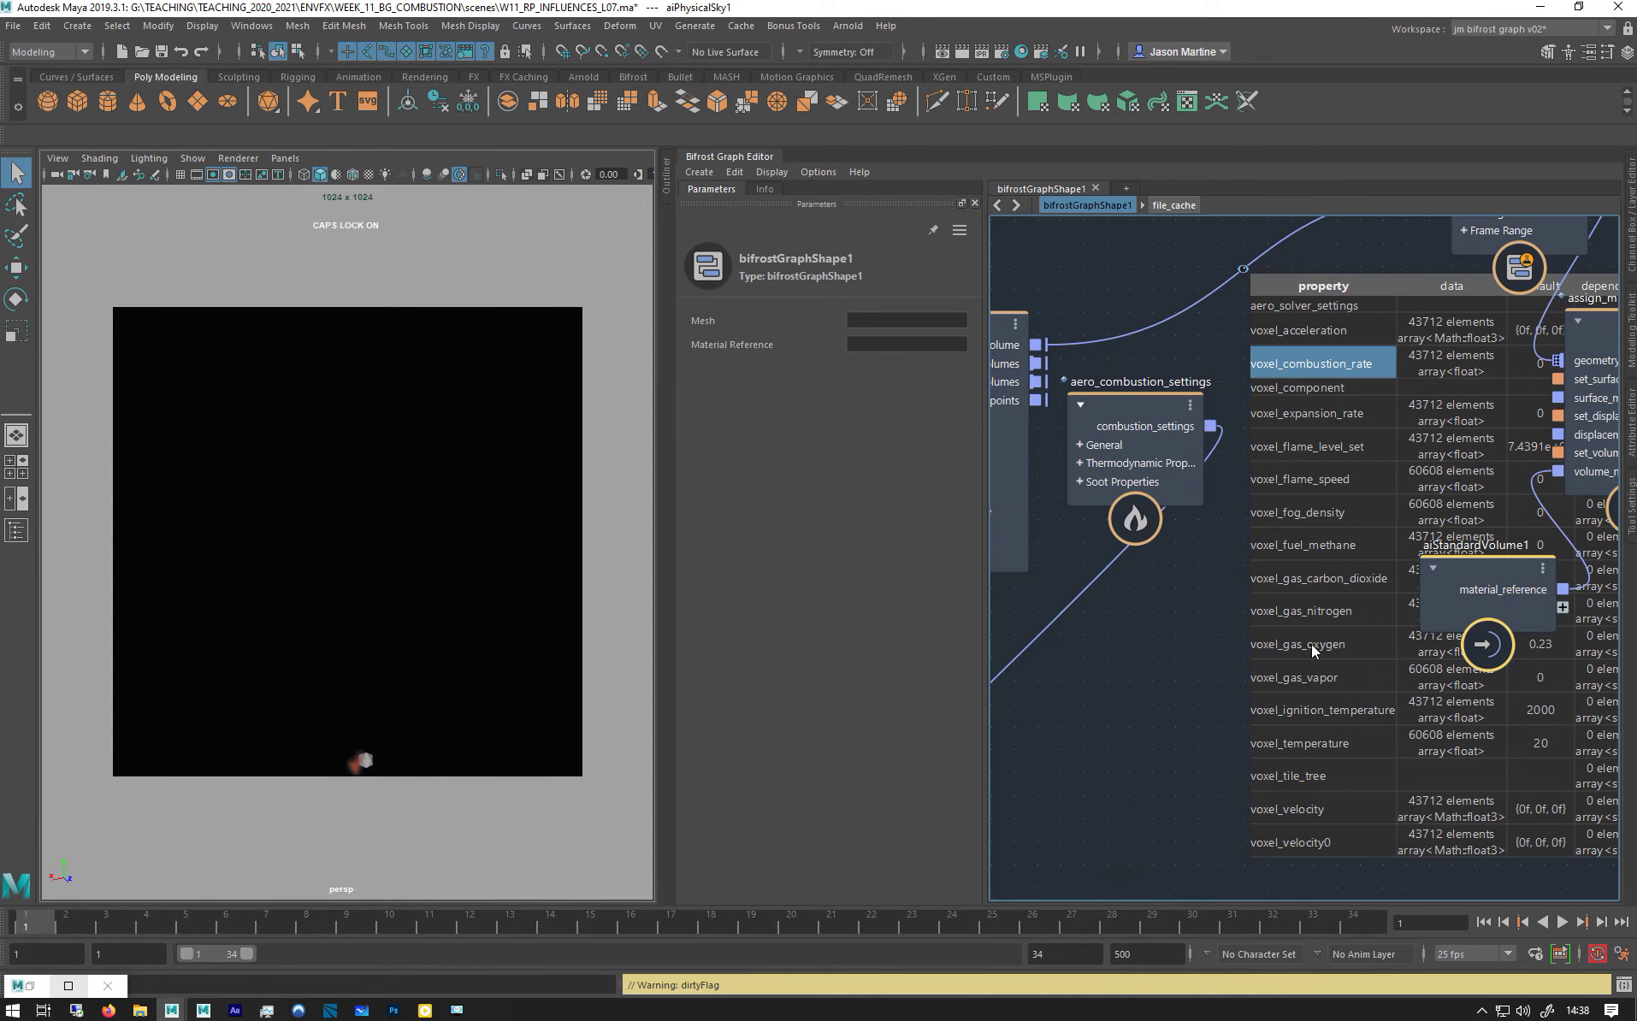
# Pan toward assign_material and choose Remove Watchpoint on the aero_volume wire
pyautogui.moveTo(1226, 354); pyautogui.dragTo(1061, 359, button='middle')
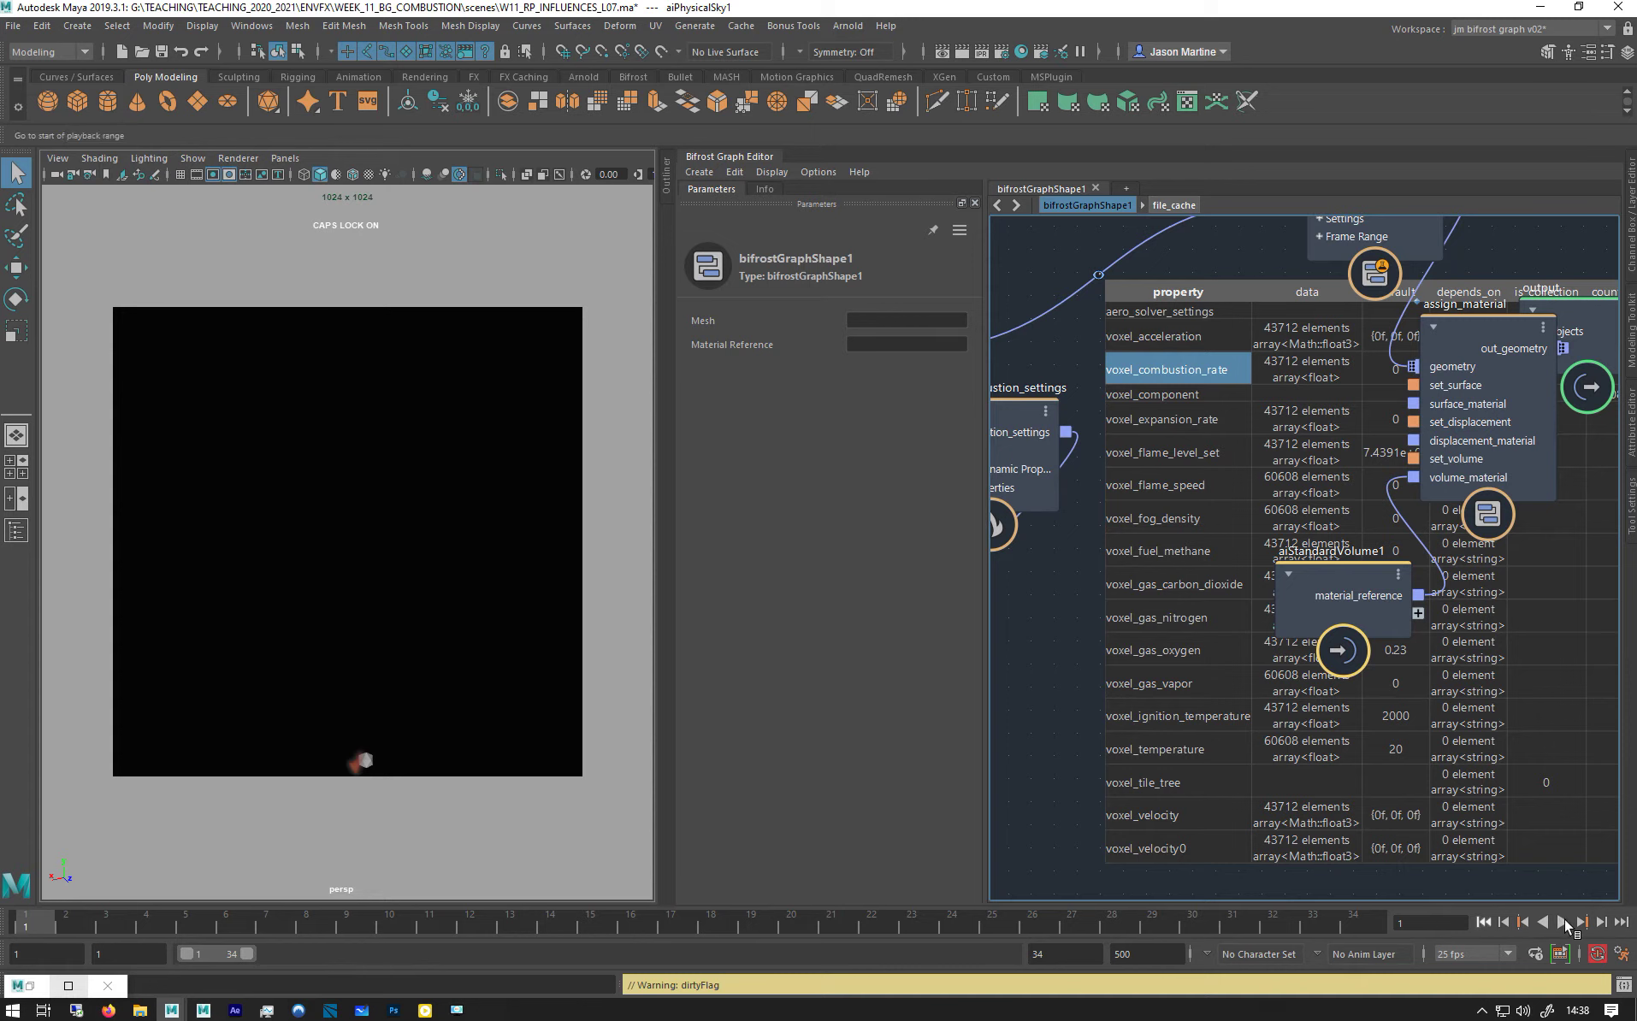
pyautogui.rightClick(1104, 276)
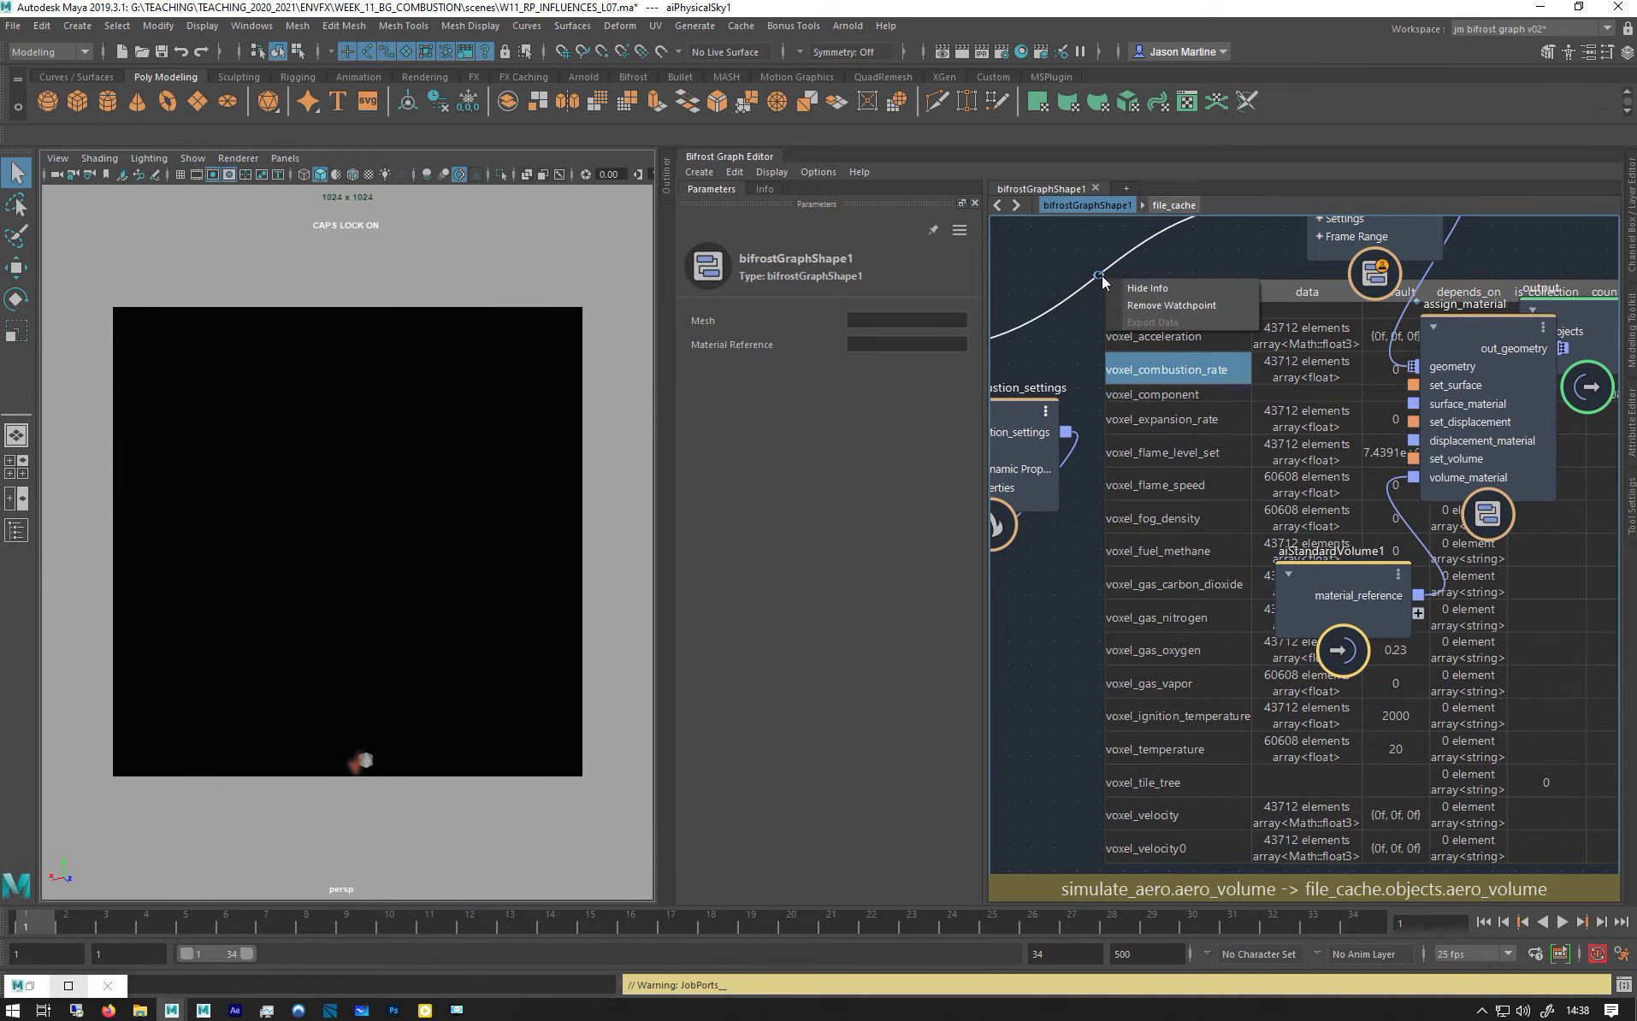
pyautogui.click(1170, 305)
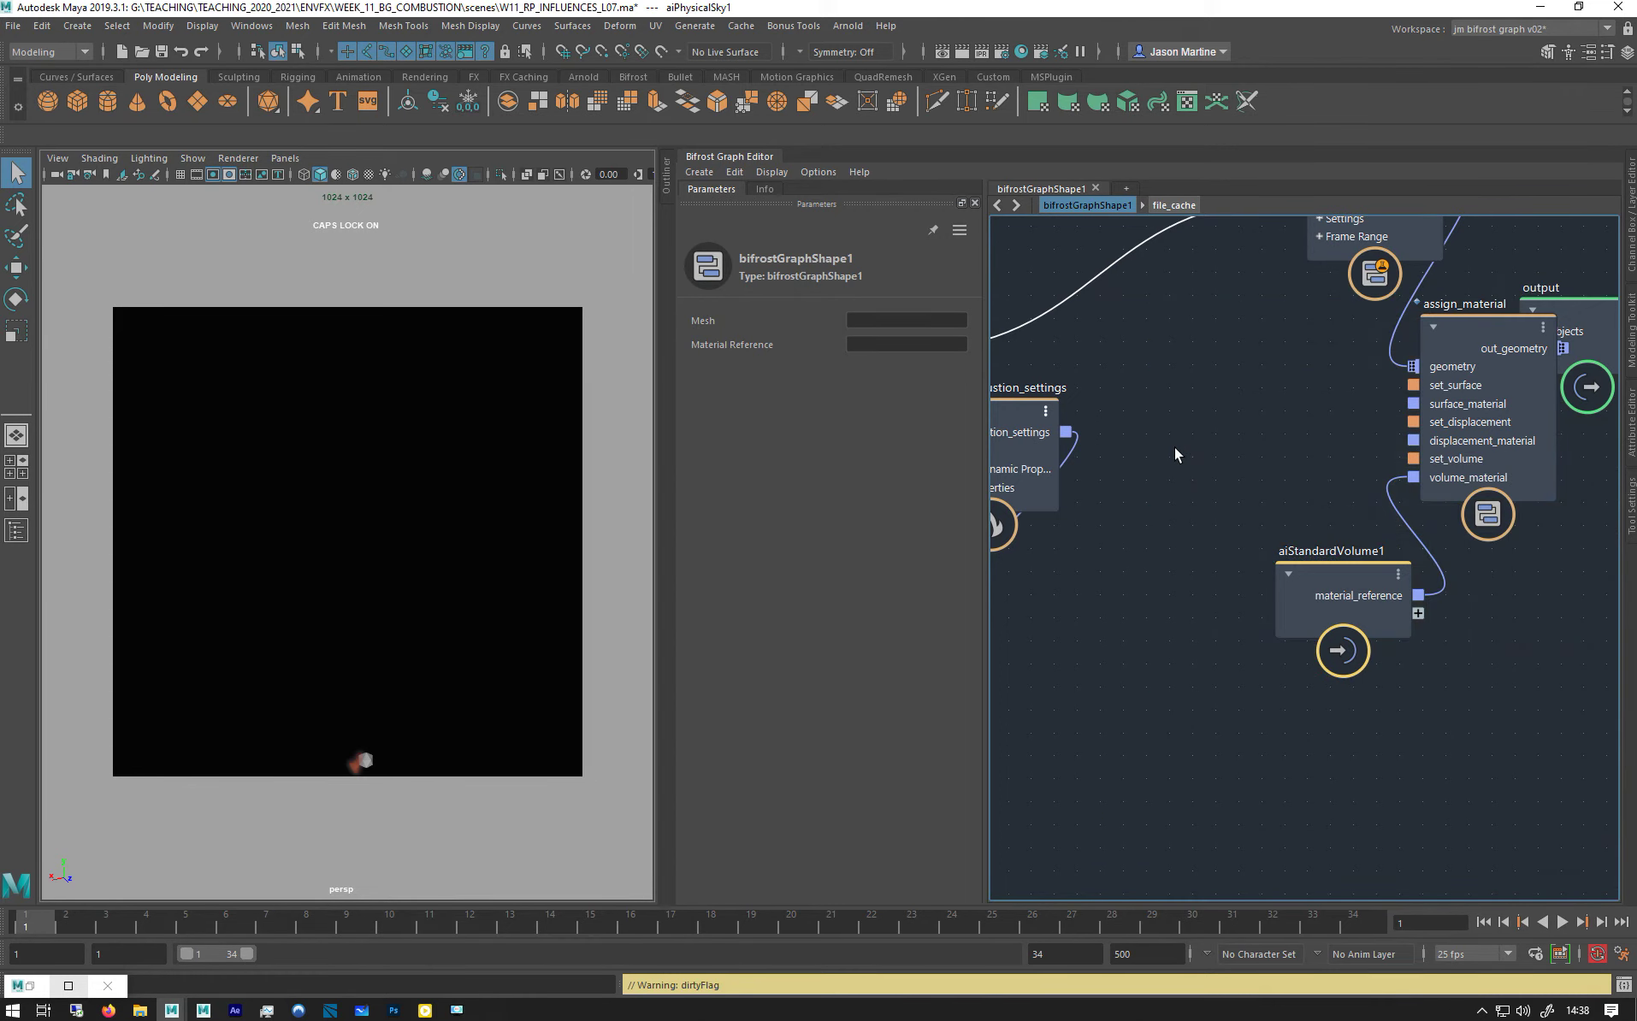
# Move aero_combustion_settings down-left, deselect, and auto-layout the graph with L
pyautogui.scroll(-6, 1175, 448)
pyautogui.keyDown('alt'); pyautogui.moveTo(1154, 559); pyautogui.dragTo(1444, 556, button='middle'); pyautogui.keyUp('alt')
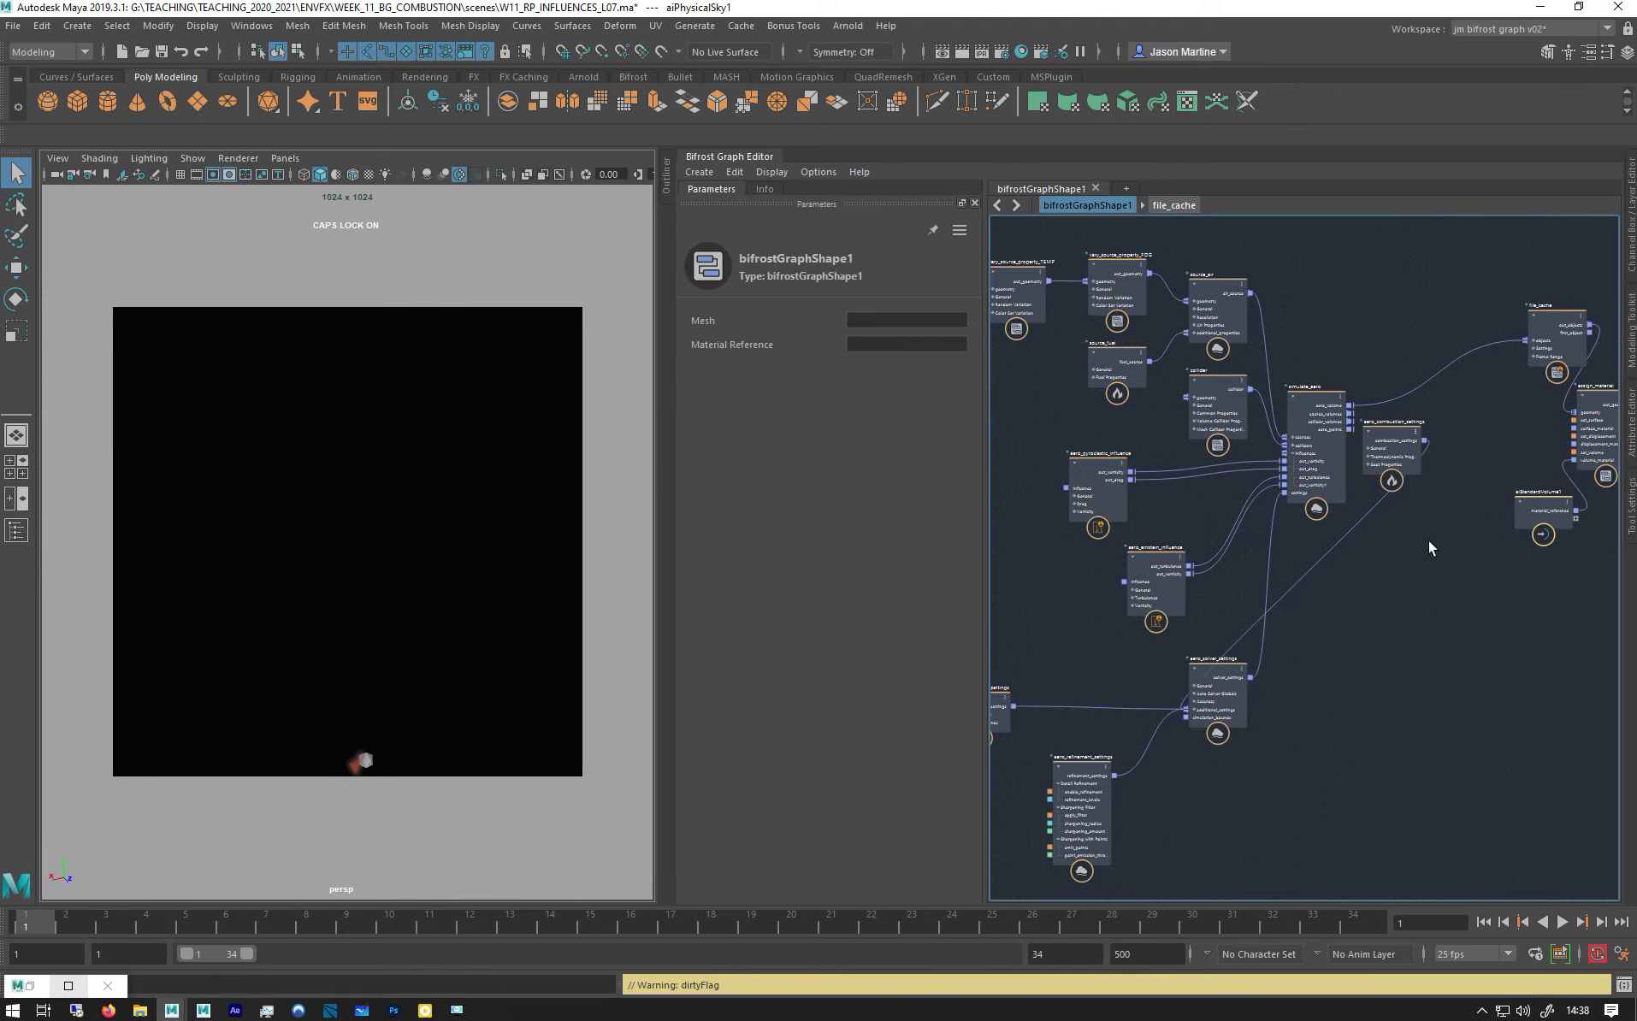
pyautogui.moveTo(1373, 449); pyautogui.dragTo(1037, 641)
pyautogui.click(1362, 640)
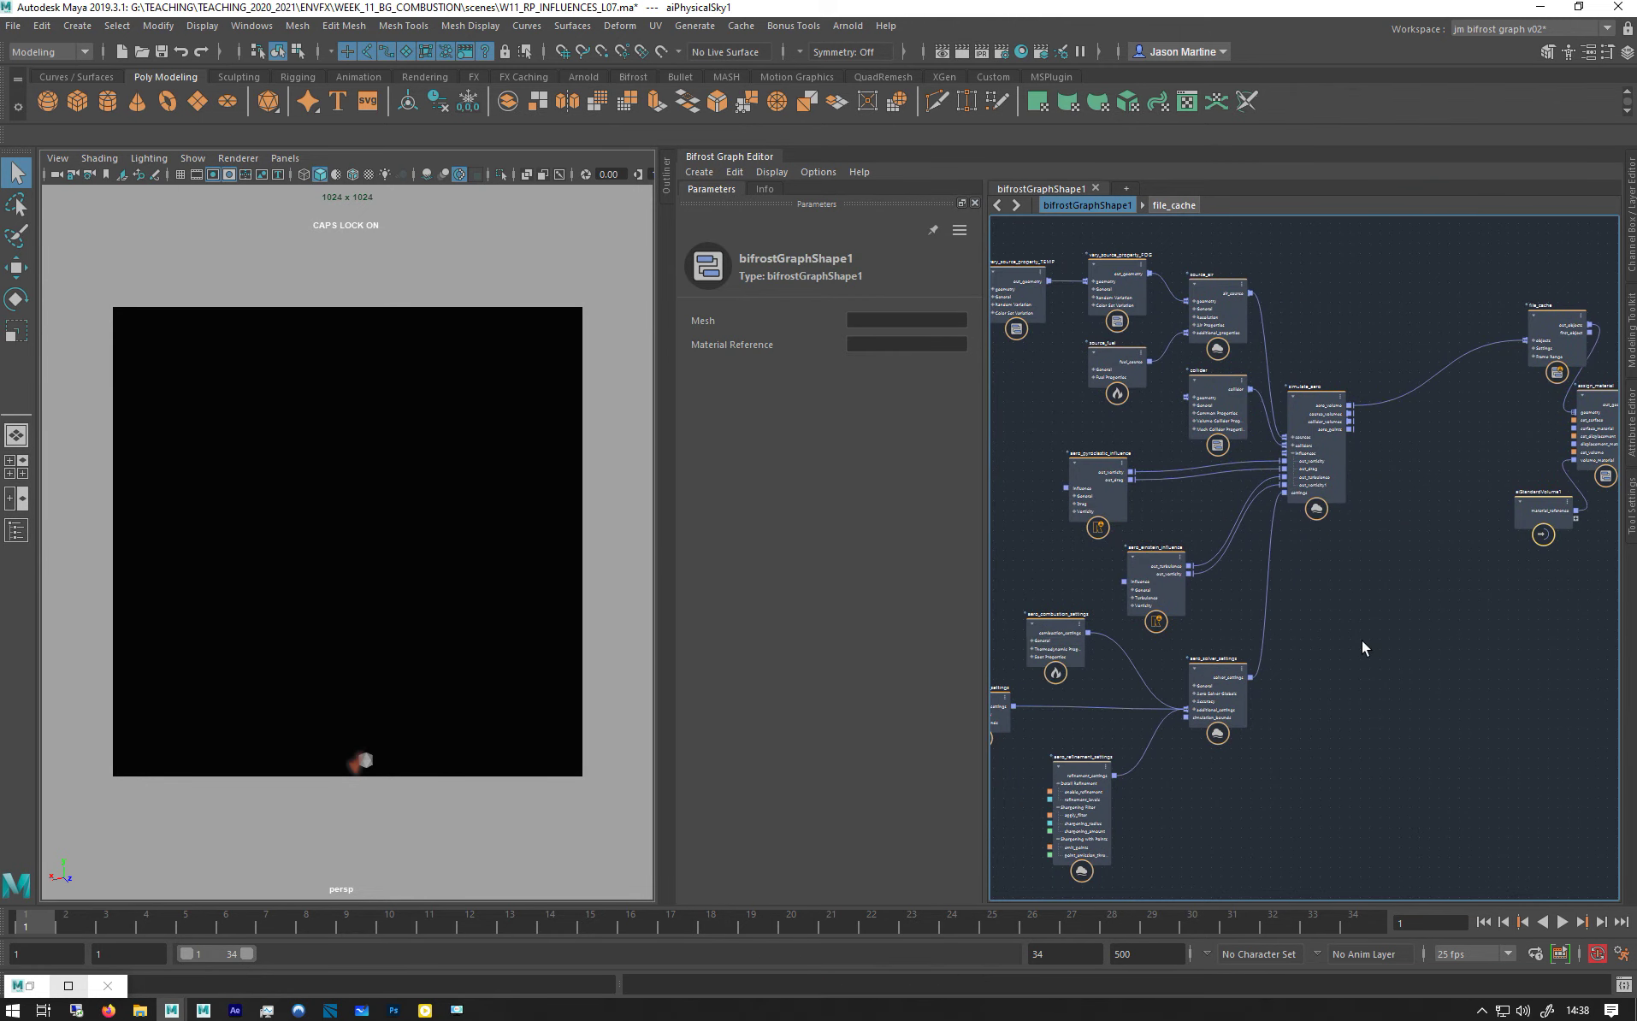
pyautogui.press('l')
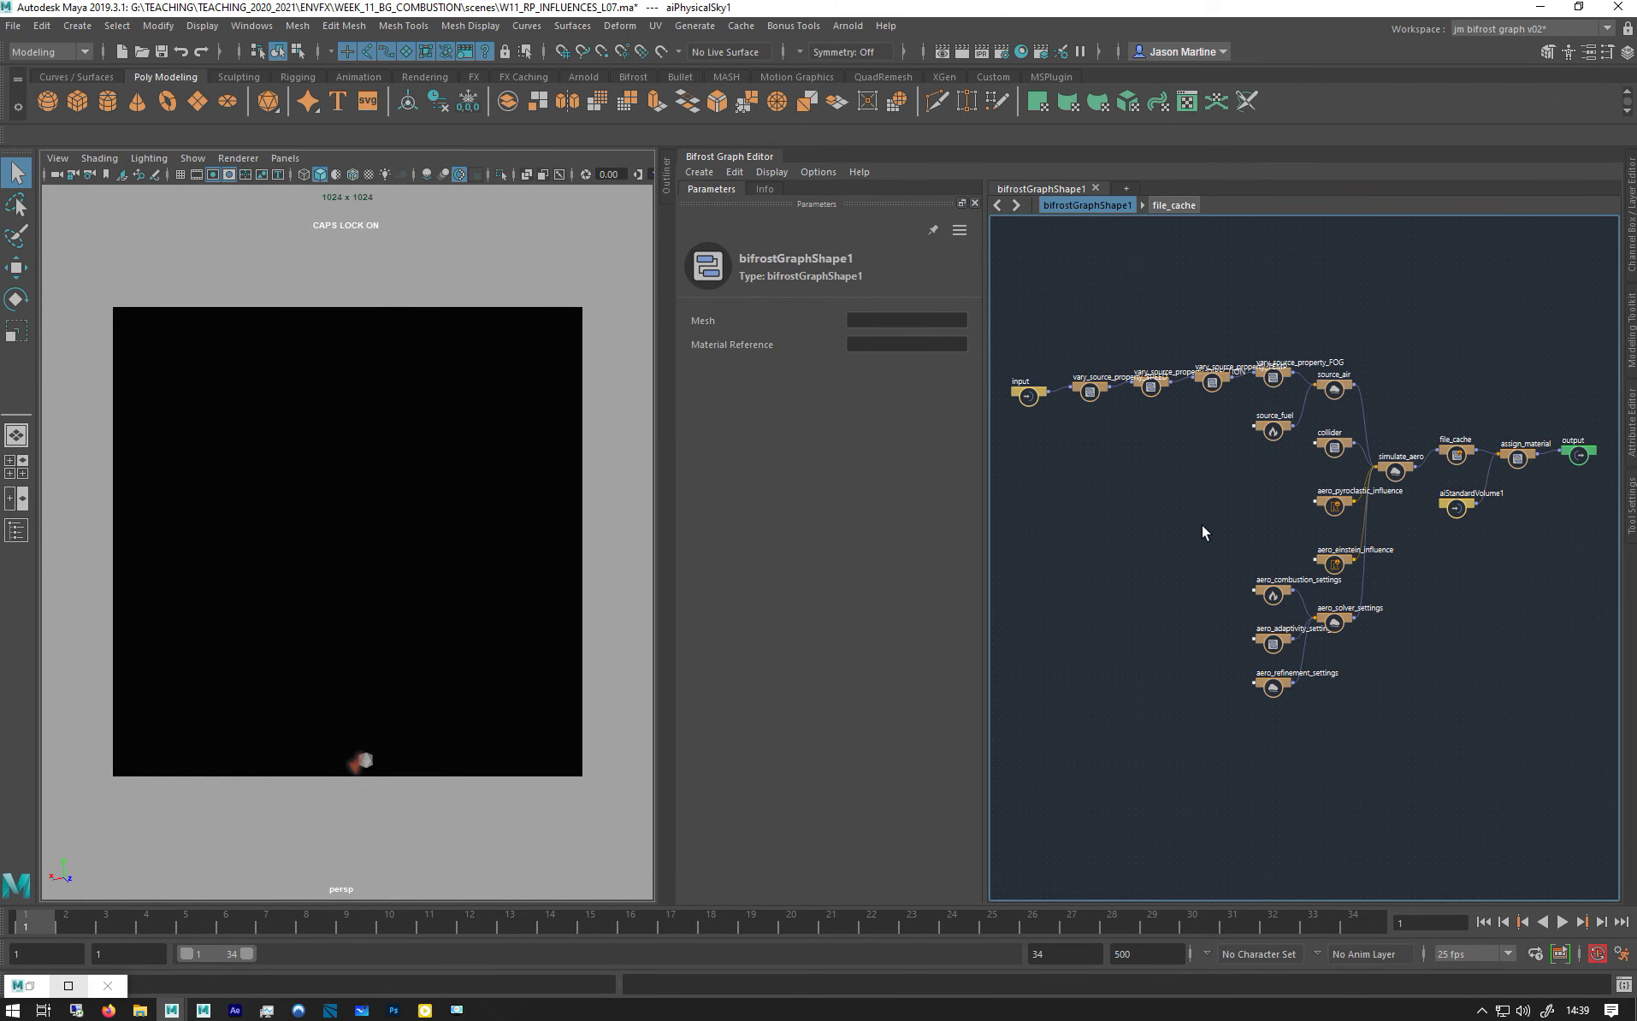
pyautogui.scroll(2, 1203, 524)
pyautogui.moveTo(1127, 463); pyautogui.dragTo(1195, 468, button='middle')
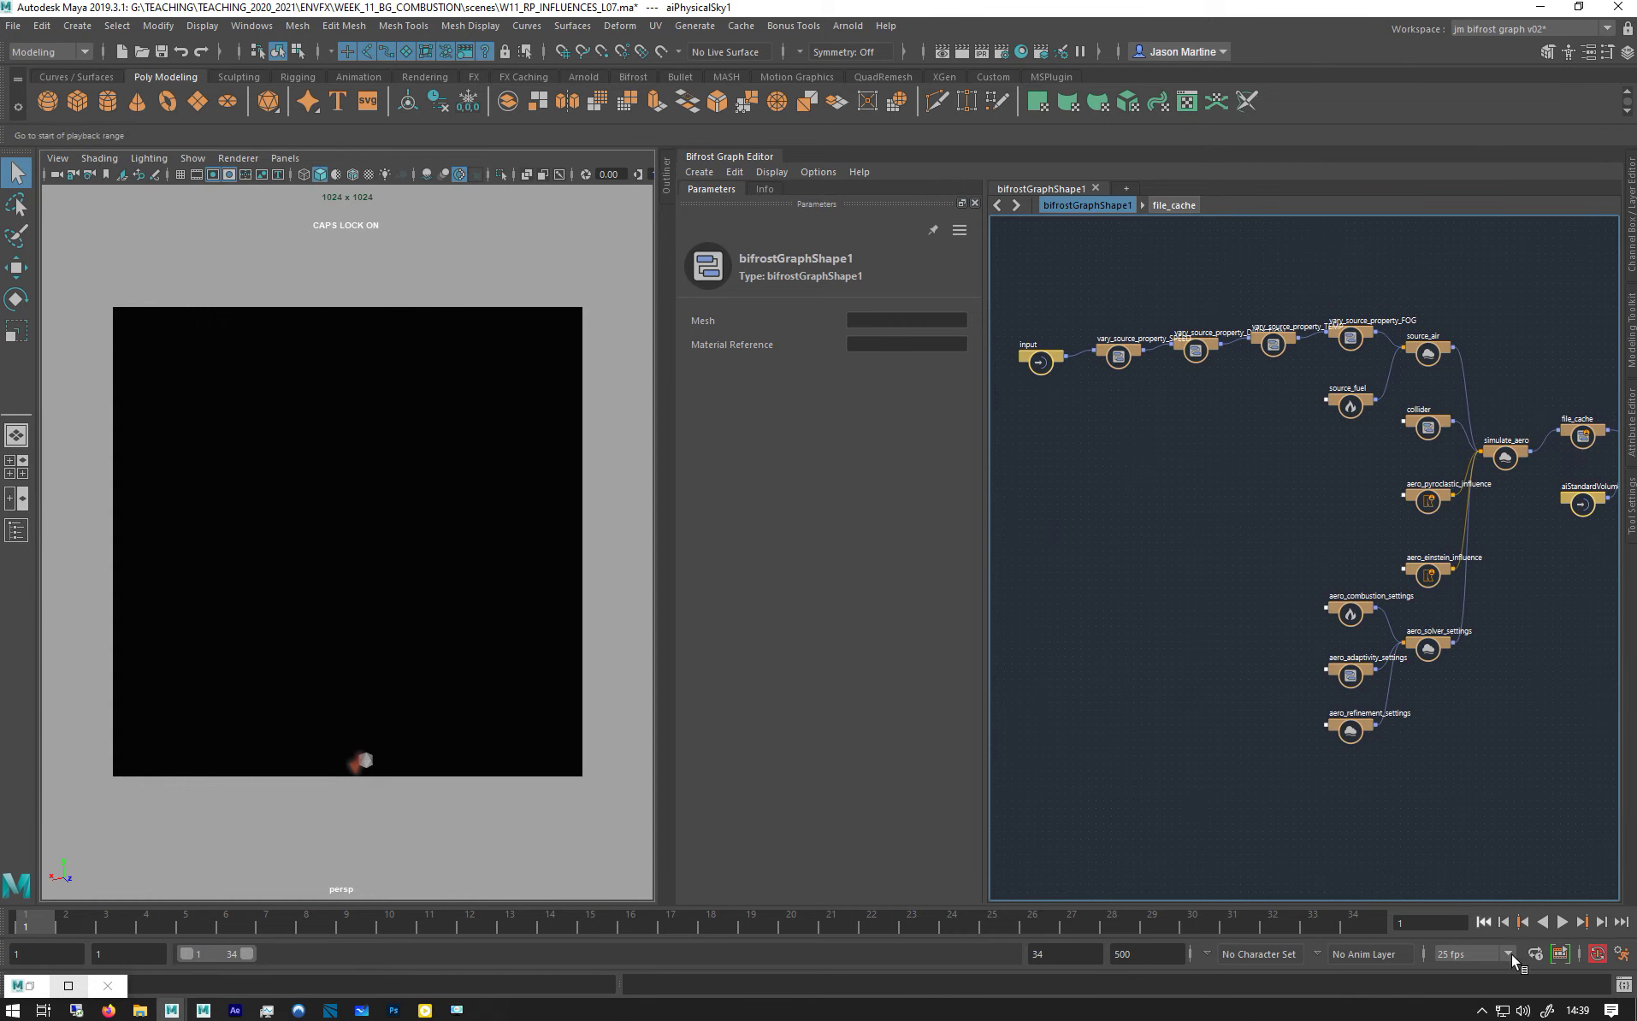
# Set the playback end frame to 50
pyautogui.doubleClick(1048, 950)
pyautogui.write('5')
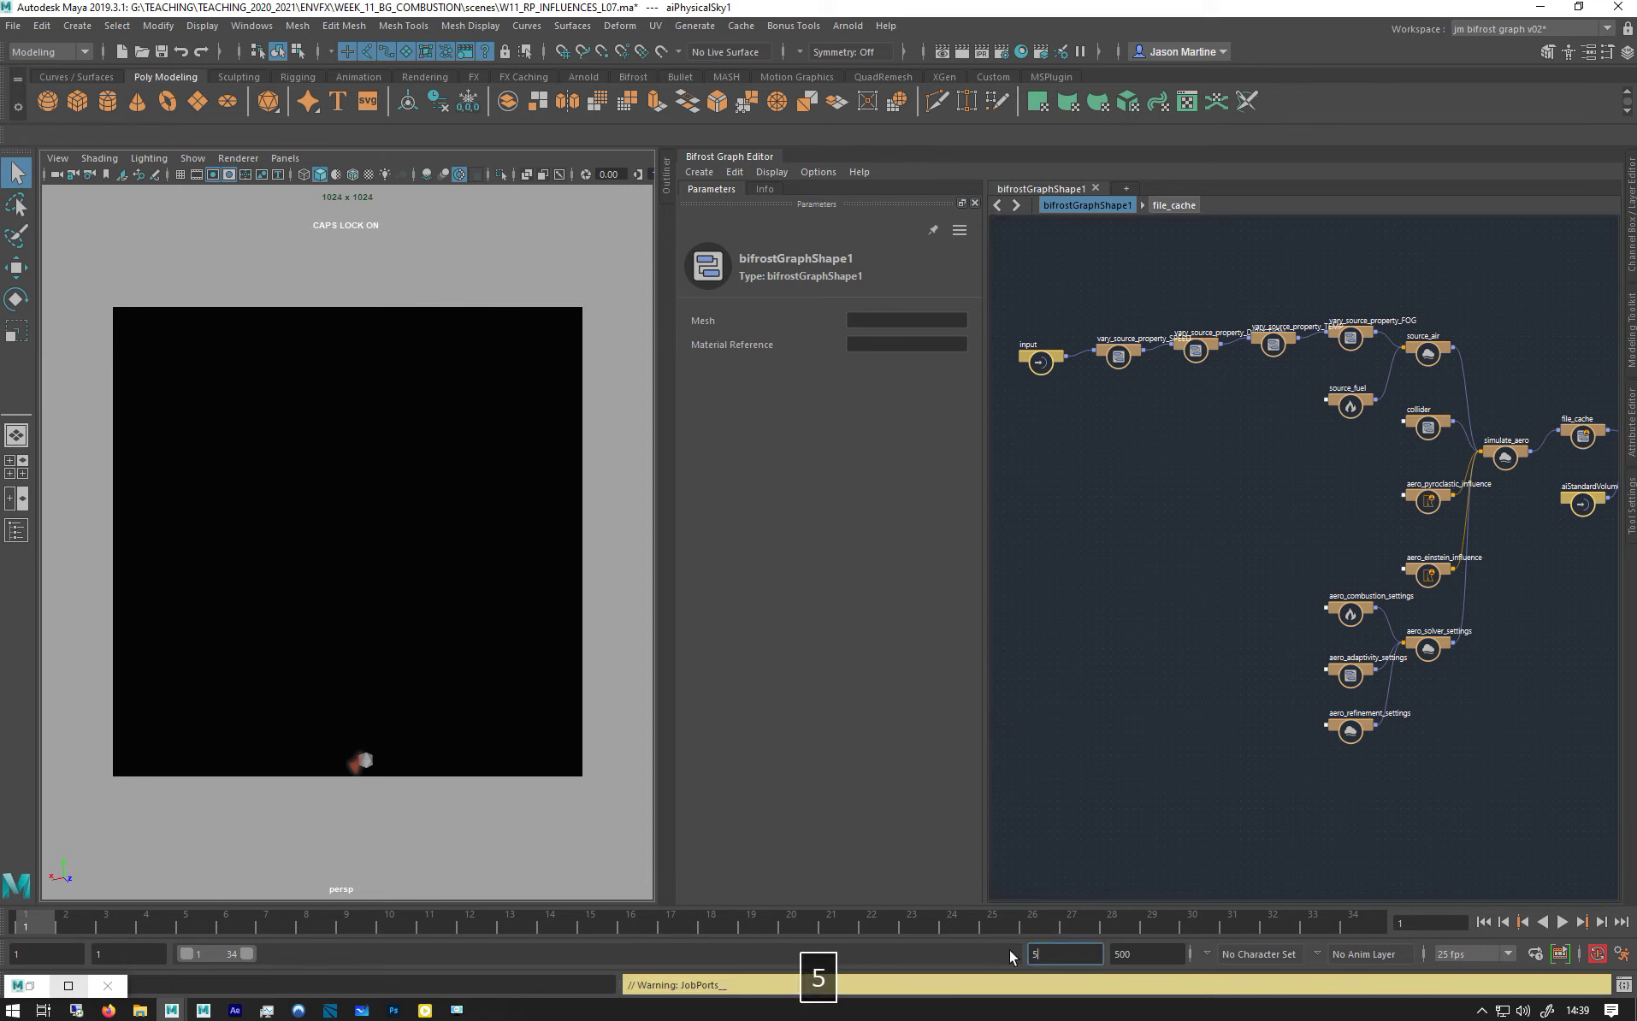
pyautogui.write('0')
pyautogui.press('Return')
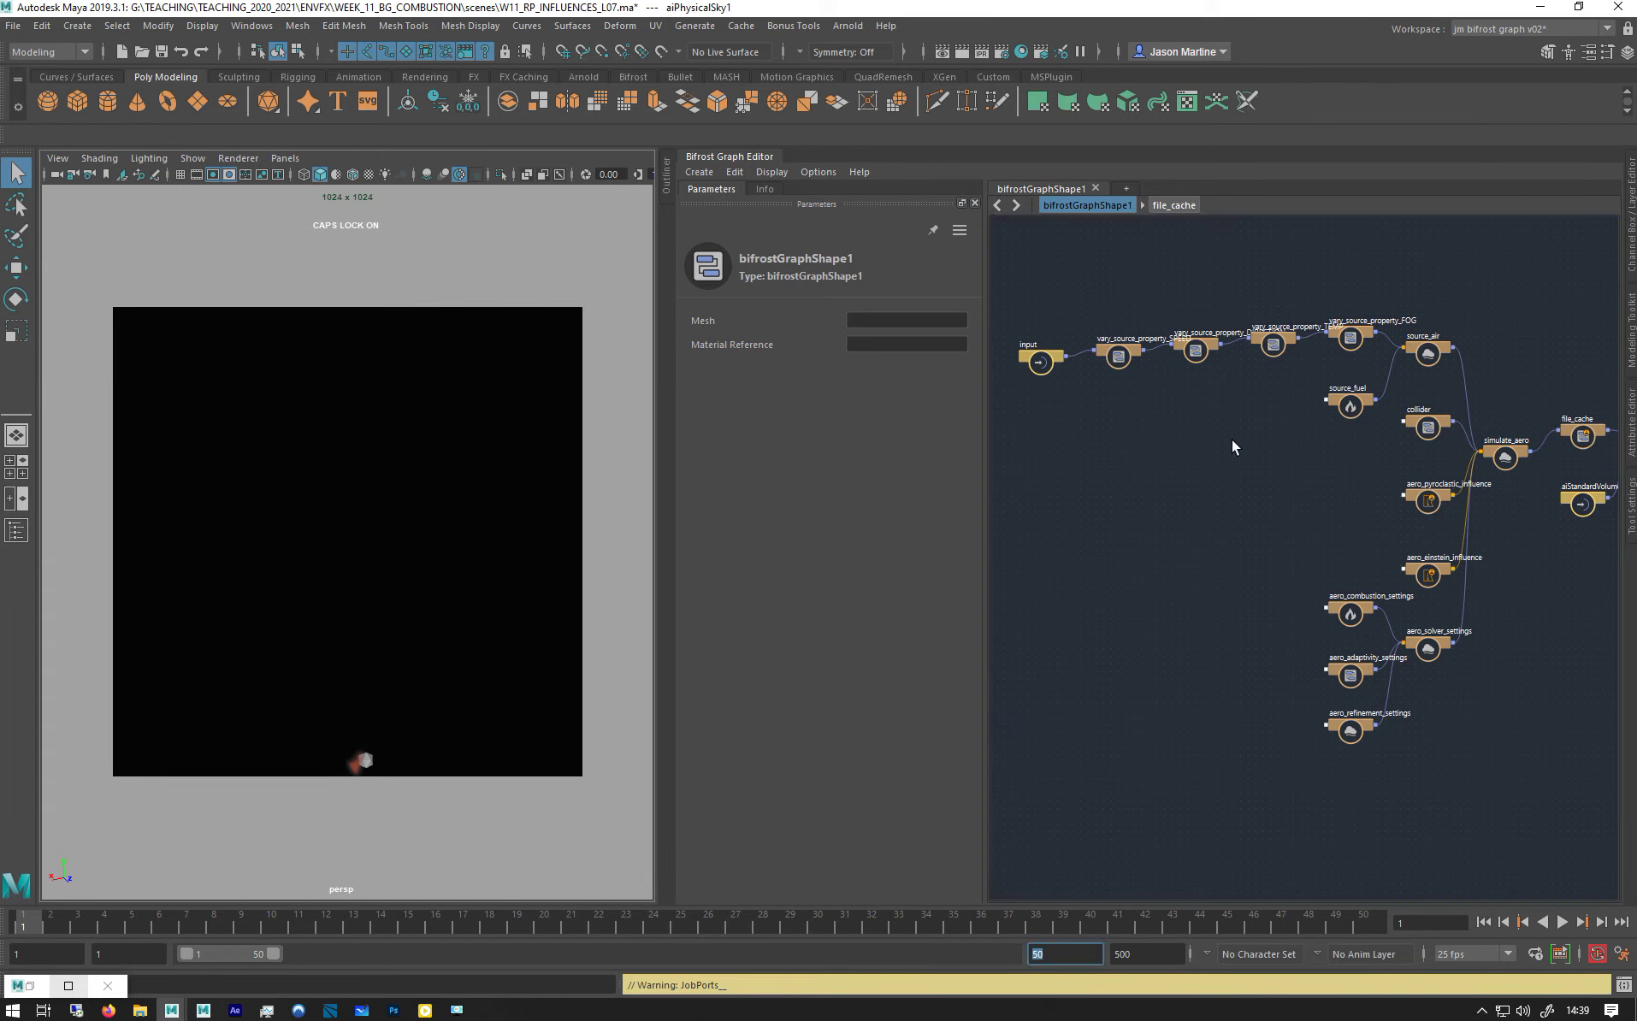
# Set source_air's Fluid Detail Size to 0.06
pyautogui.moveTo(1232, 438); pyautogui.dragTo(1202, 545, button='middle')
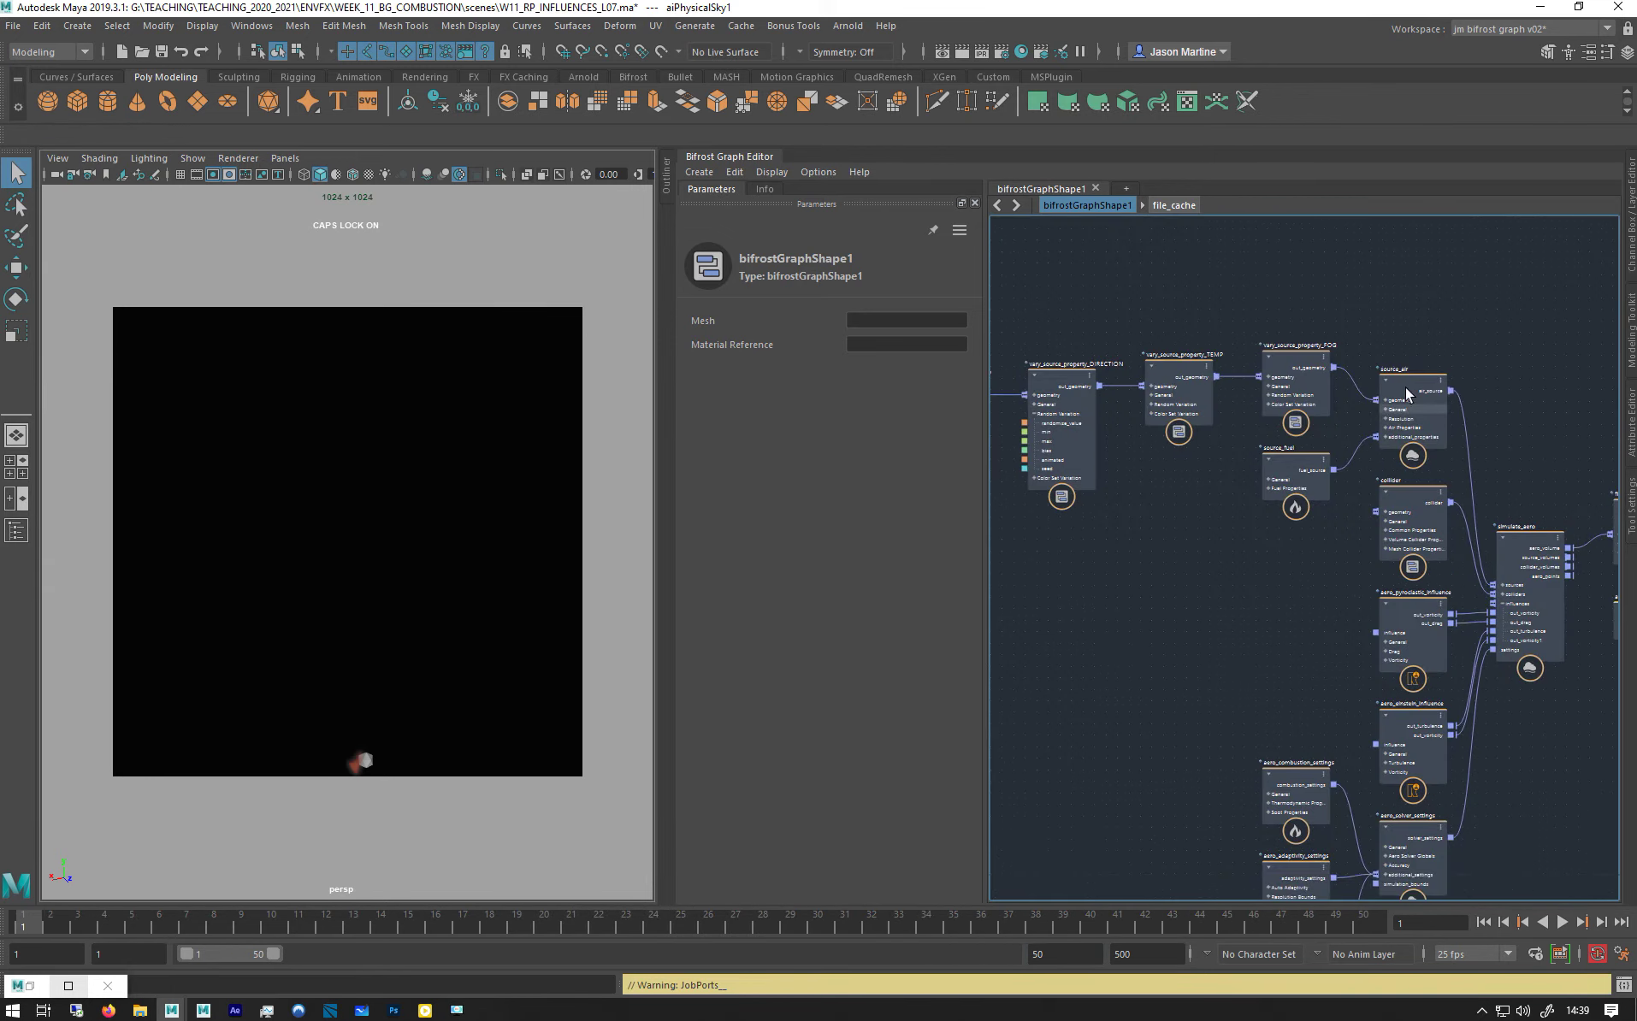
pyautogui.click(1405, 386)
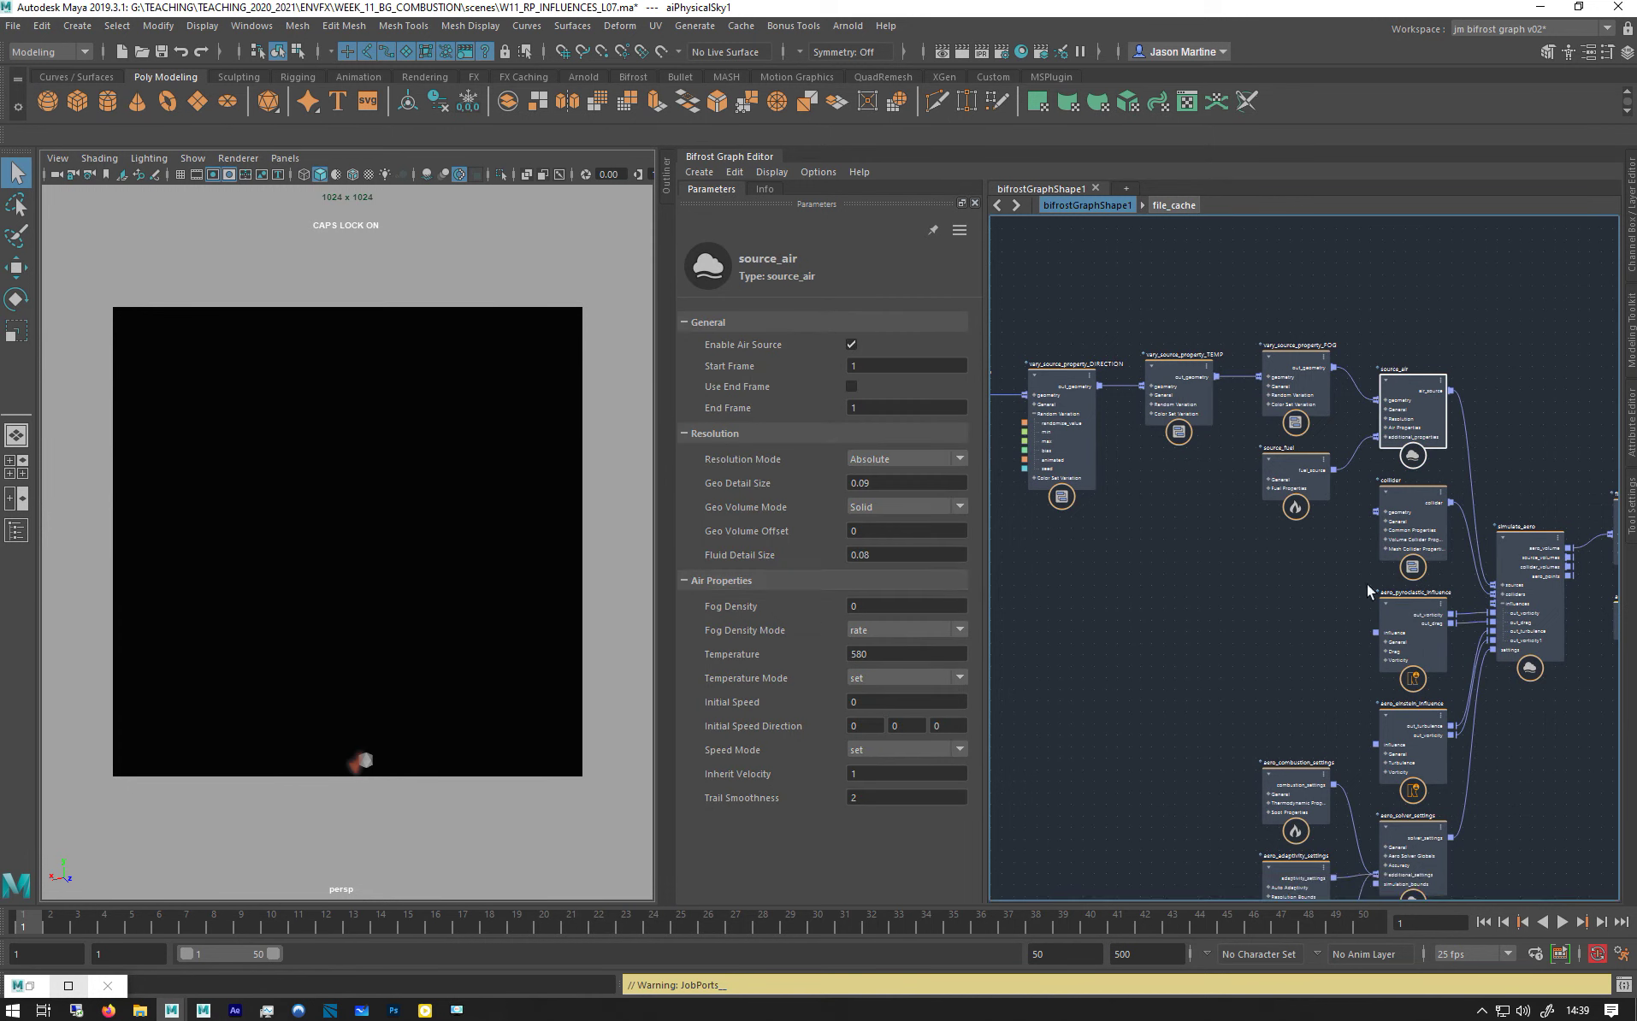
pyautogui.click(864, 555)
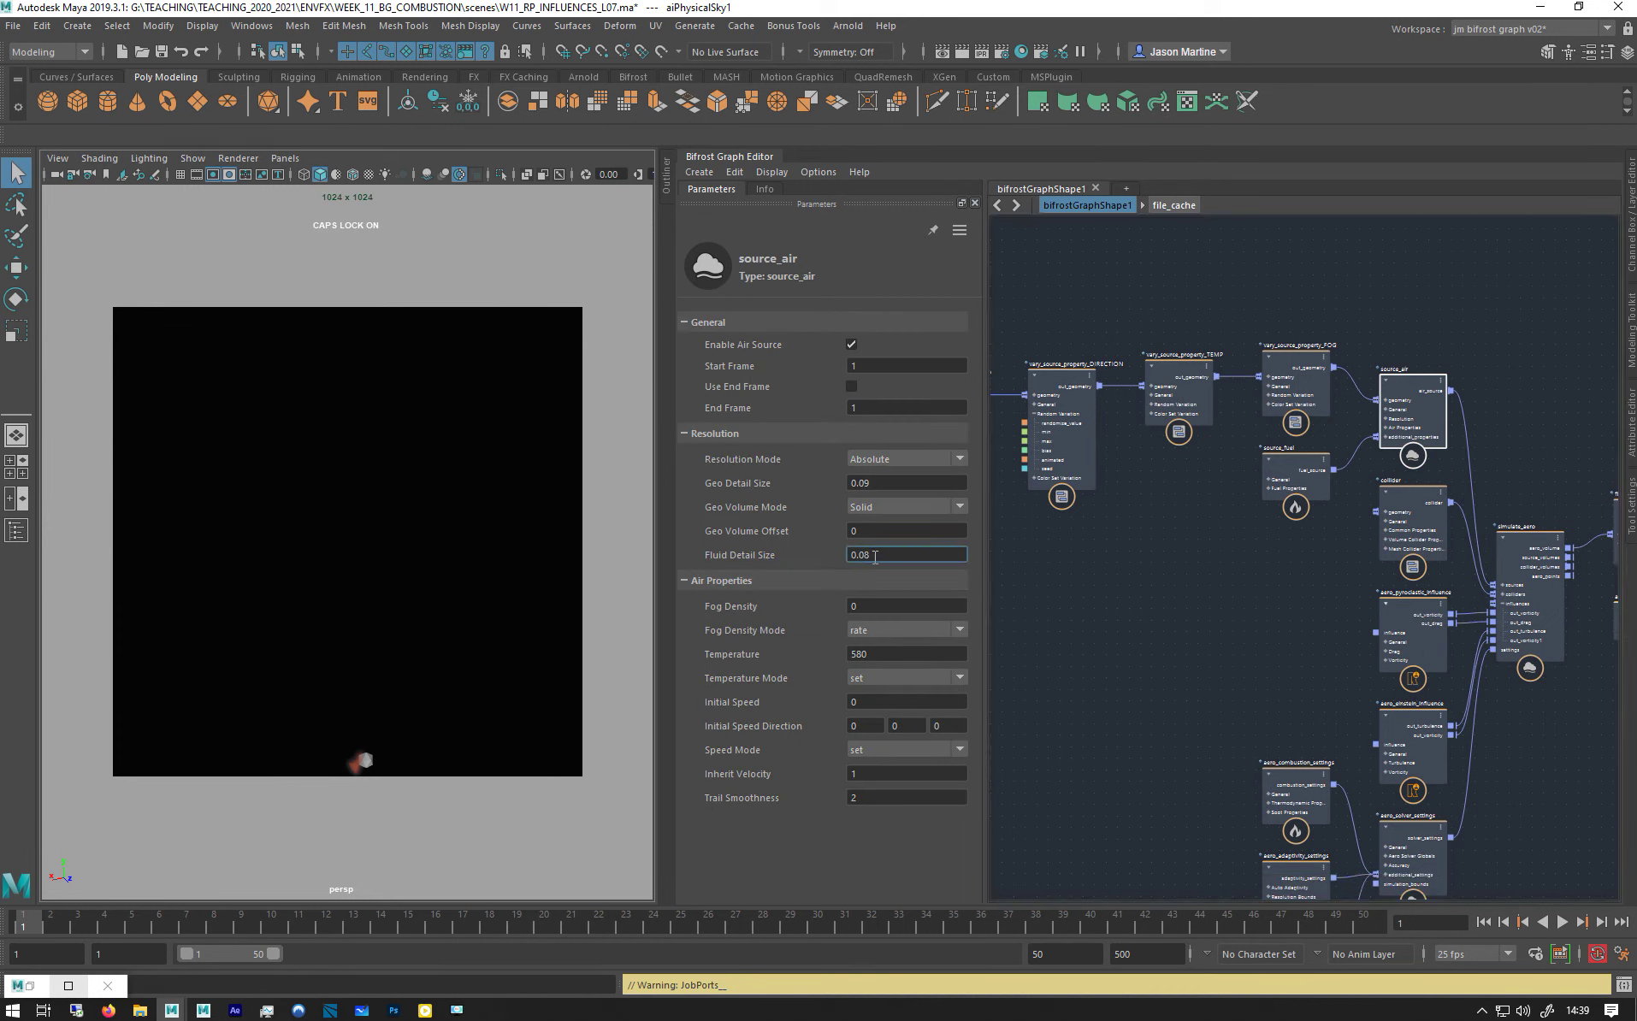
pyautogui.press('Return')
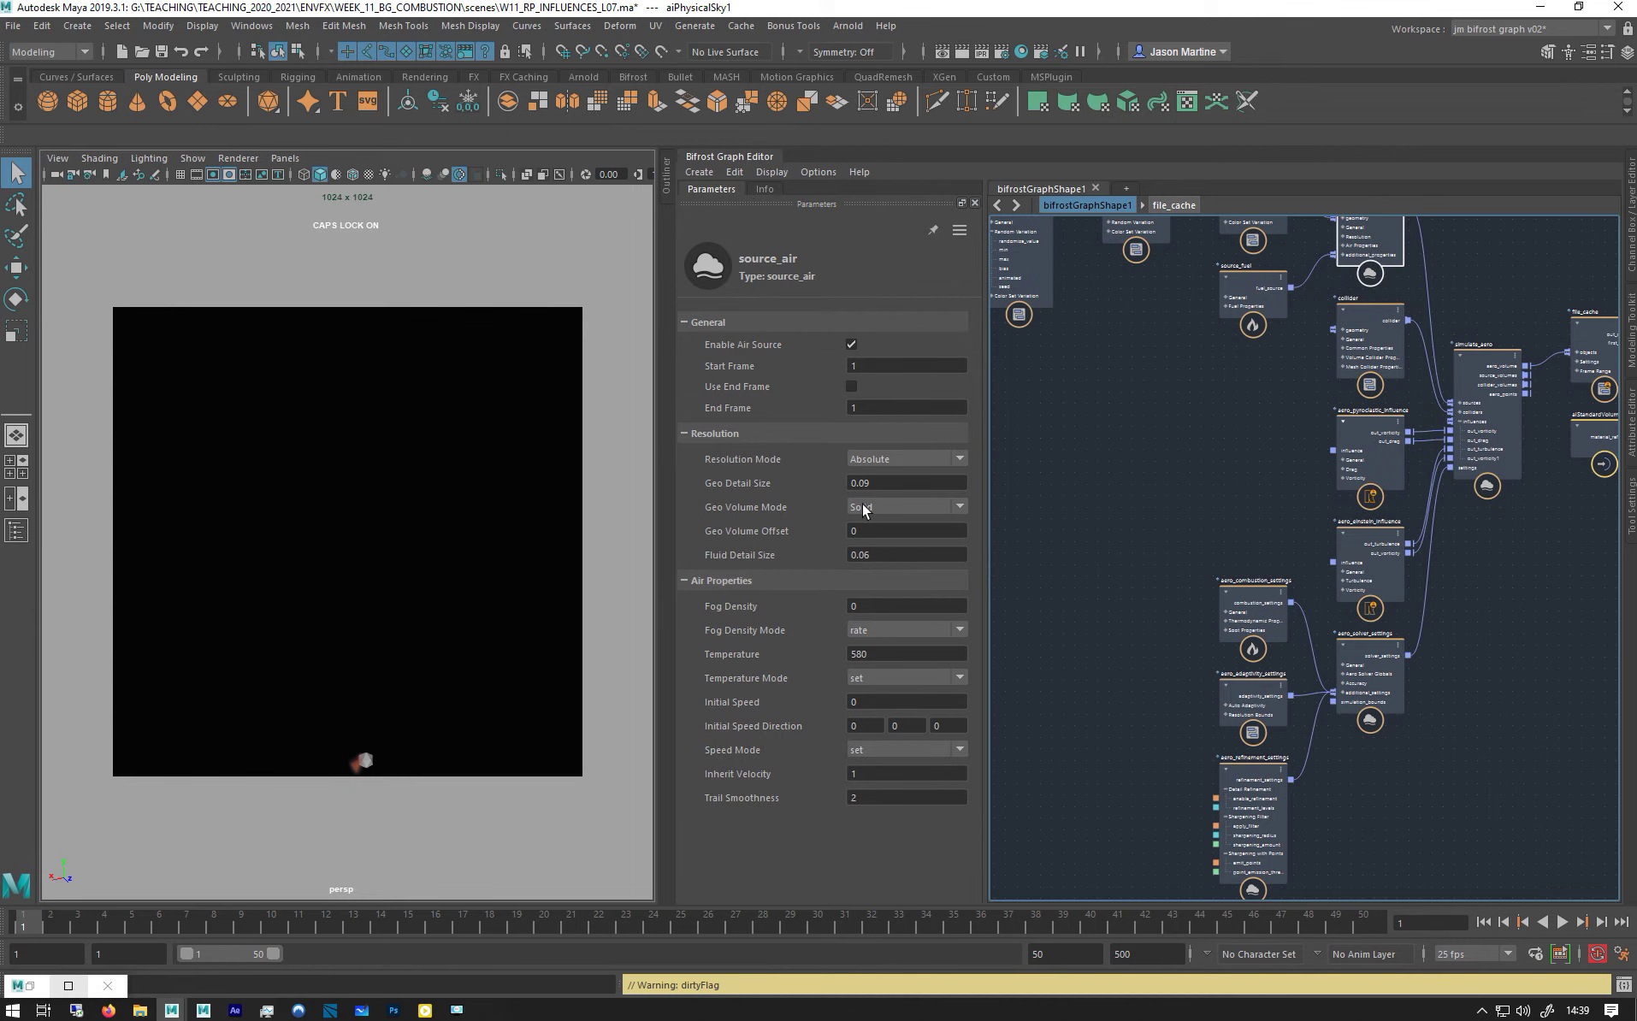
pyautogui.moveTo(1045, 606); pyautogui.dragTo(992, 539, button='middle')
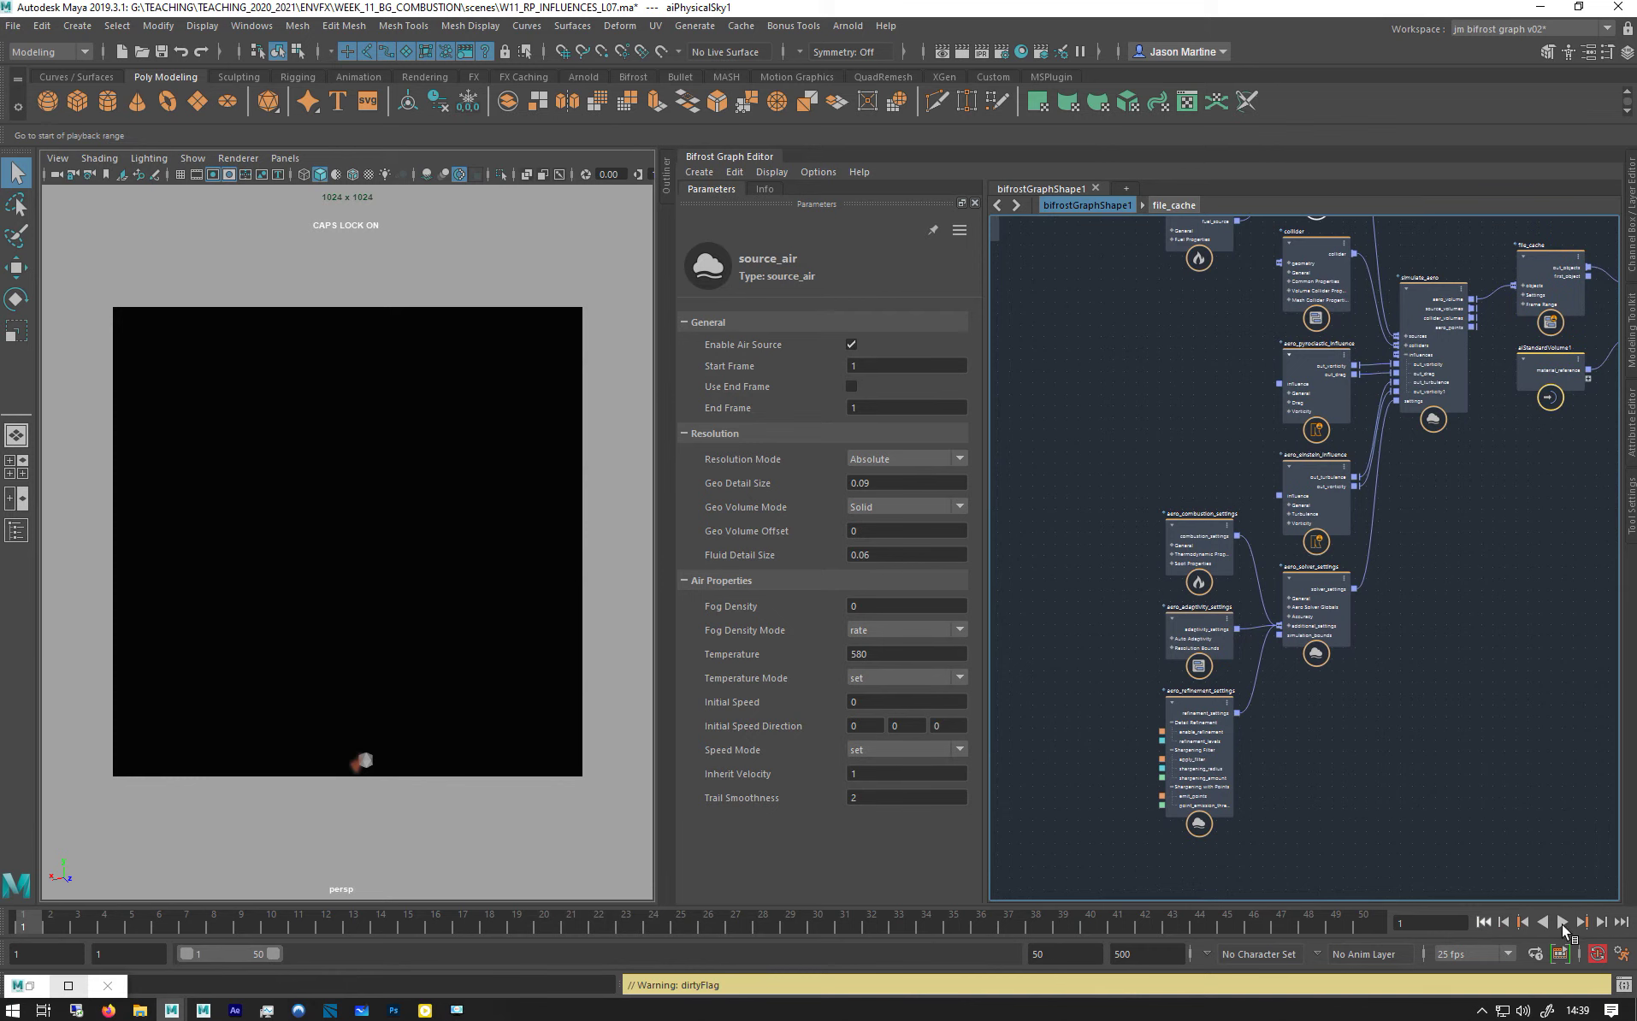
# Play the simulation and orbit the viewport to a near-front view of the explosion
pyautogui.click(1563, 923)
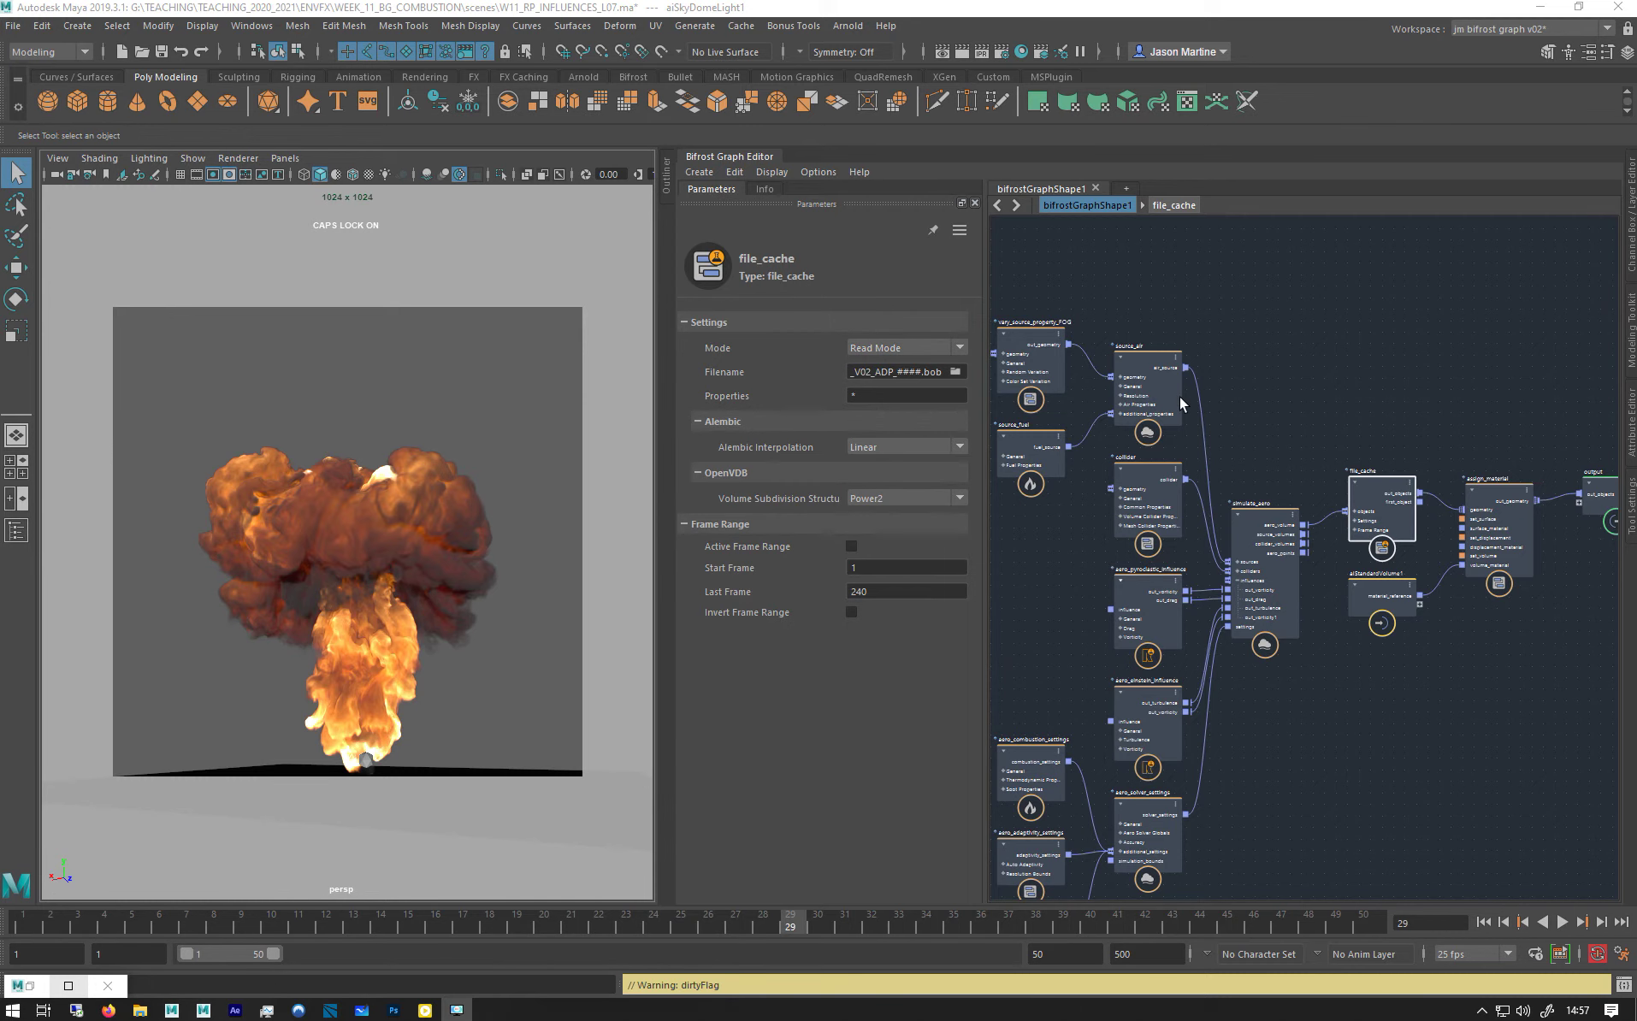
pyautogui.keyDown('alt'); pyautogui.moveTo(1324, 366); pyautogui.dragTo(1516, 240, button='middle'); pyautogui.keyUp('alt')
pyautogui.keyDown('alt'); pyautogui.moveTo(1218, 581); pyautogui.dragTo(1213, 647, button='middle'); pyautogui.keyUp('alt')
pyautogui.scroll(2, 1138, 510)
pyautogui.moveTo(1278, 556); pyautogui.dragTo(1174, 517, button='middle')
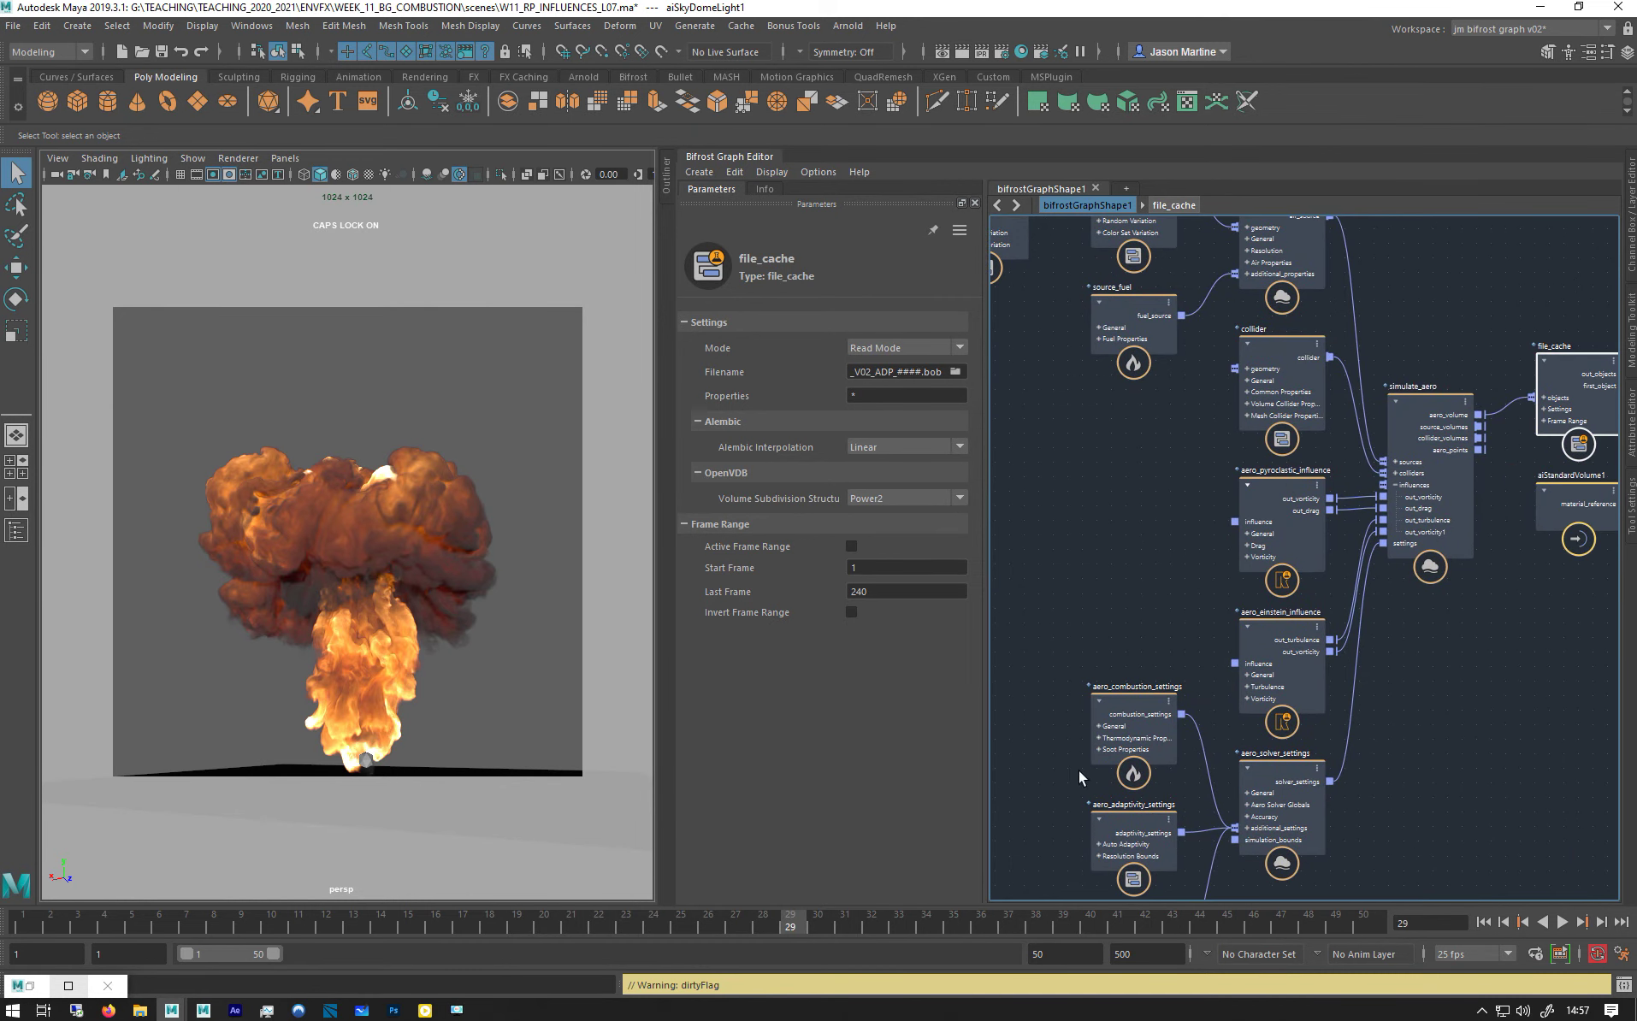
pyautogui.moveTo(1079, 770); pyautogui.dragTo(1076, 530, button='middle')
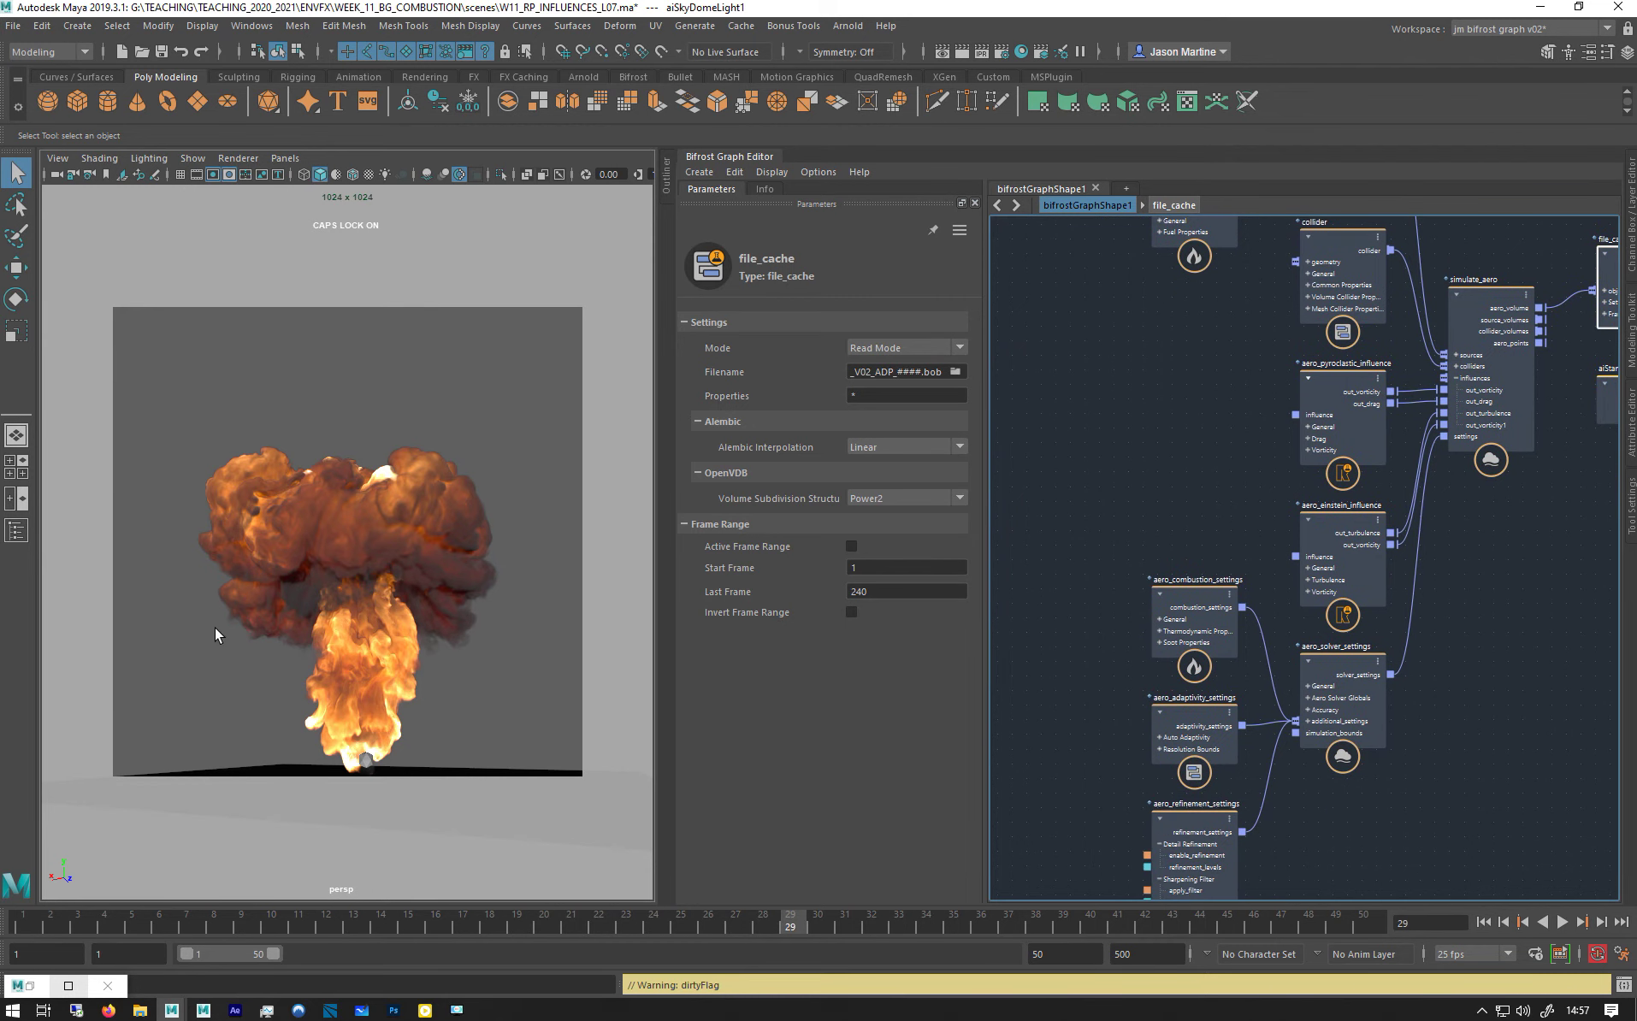
pyautogui.keyDown('alt'); pyautogui.moveTo(232, 576); pyautogui.dragTo(464, 585); pyautogui.keyUp('alt')
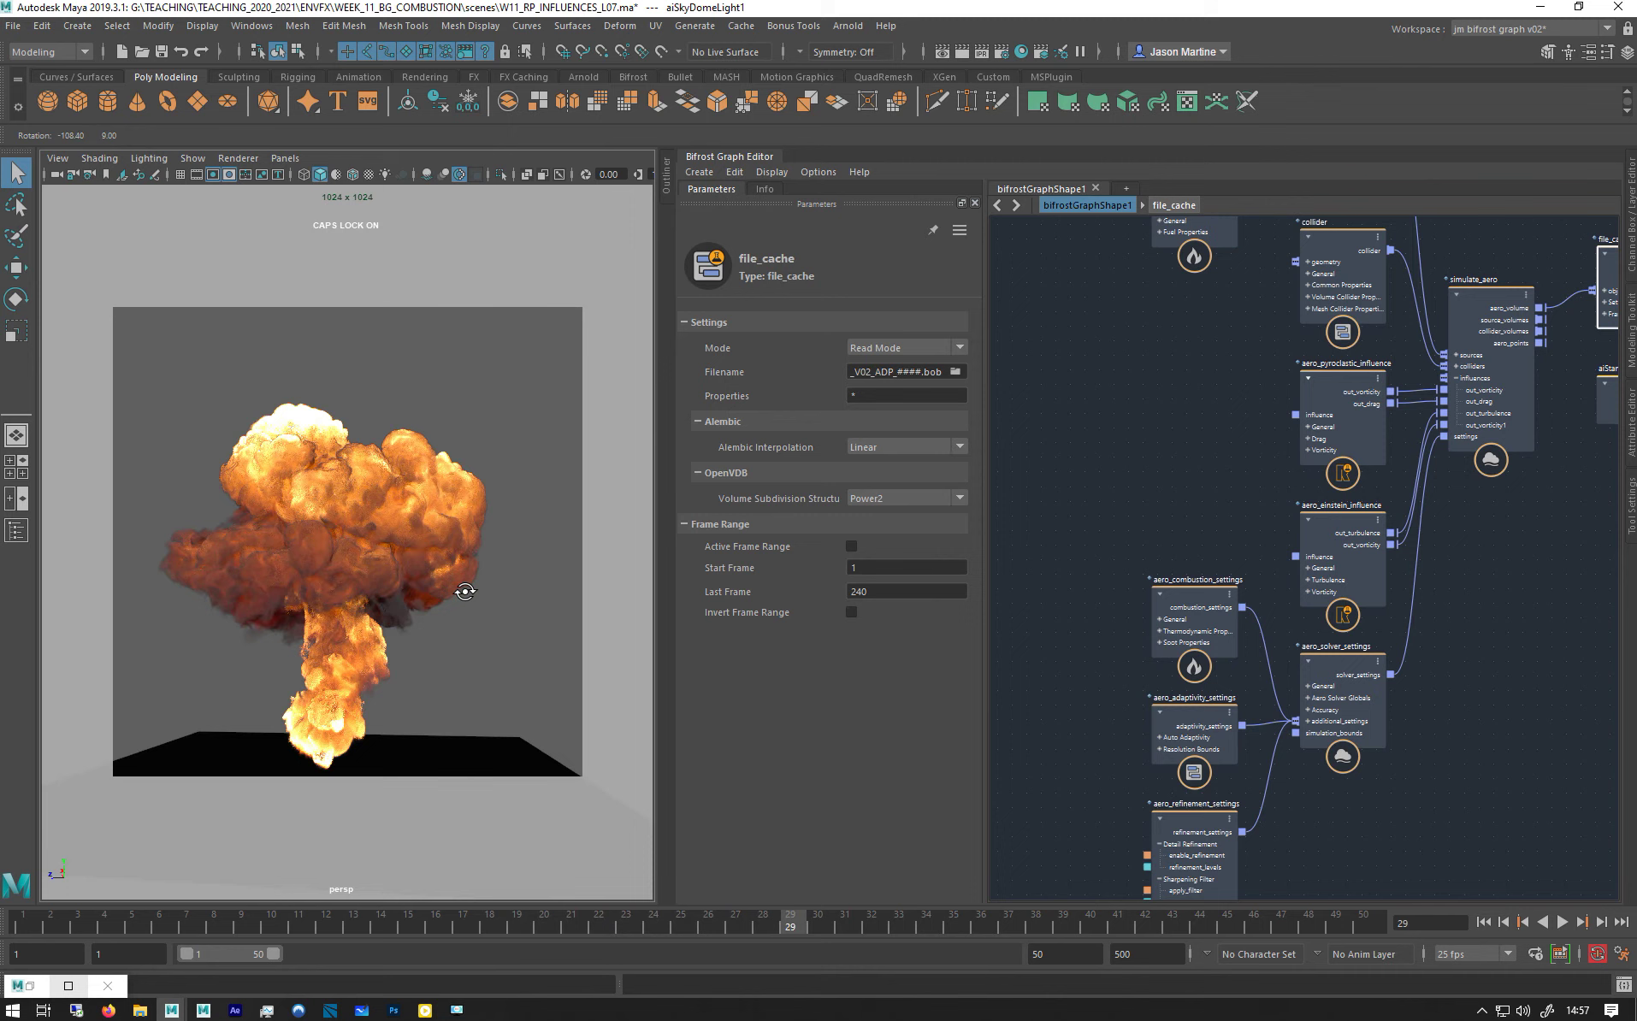
pyautogui.moveTo(265, 659)
pyautogui.keyDown('alt'); pyautogui.mouseDown()
pyautogui.moveTo(263, 613)
pyautogui.moveTo(316, 606)
pyautogui.moveTo(256, 643)
pyautogui.moveTo(211, 537)
pyautogui.moveTo(241, 637)
pyautogui.mouseUp(); pyautogui.keyUp('alt')
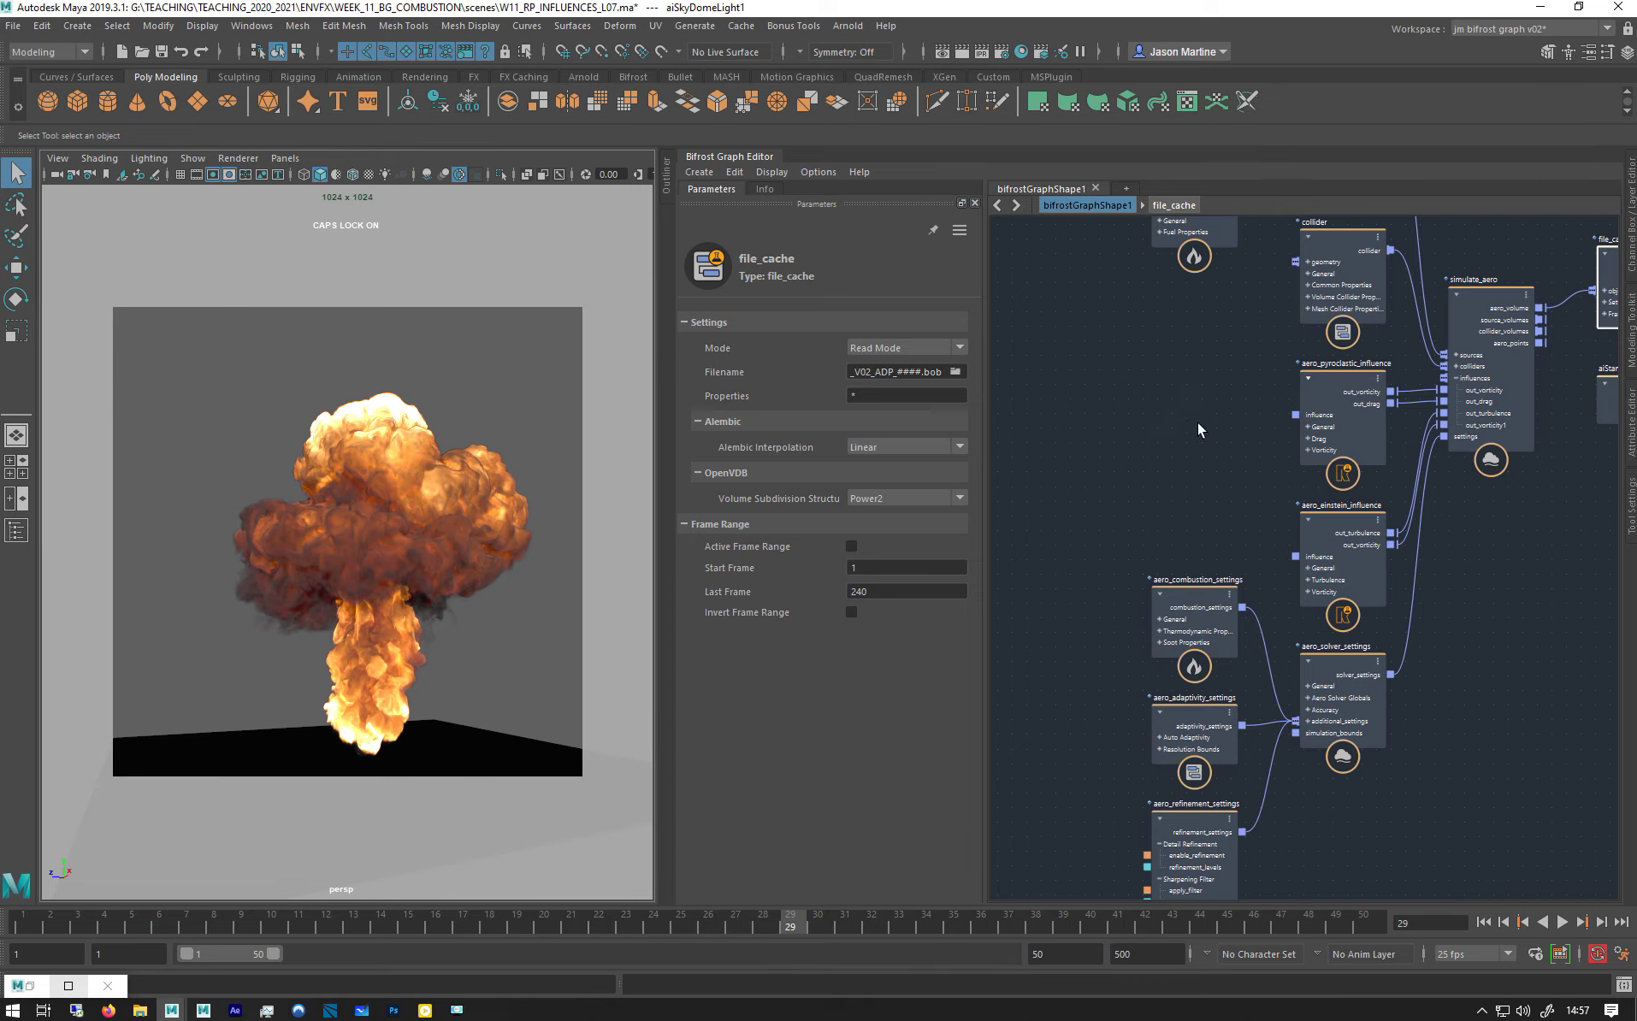
# Pan to file_cache and assign_material and move the output node up and right
pyautogui.moveTo(1200, 431); pyautogui.dragTo(959, 443, button='middle')
pyautogui.moveTo(1505, 584); pyautogui.dragTo(1397, 620, button='middle')
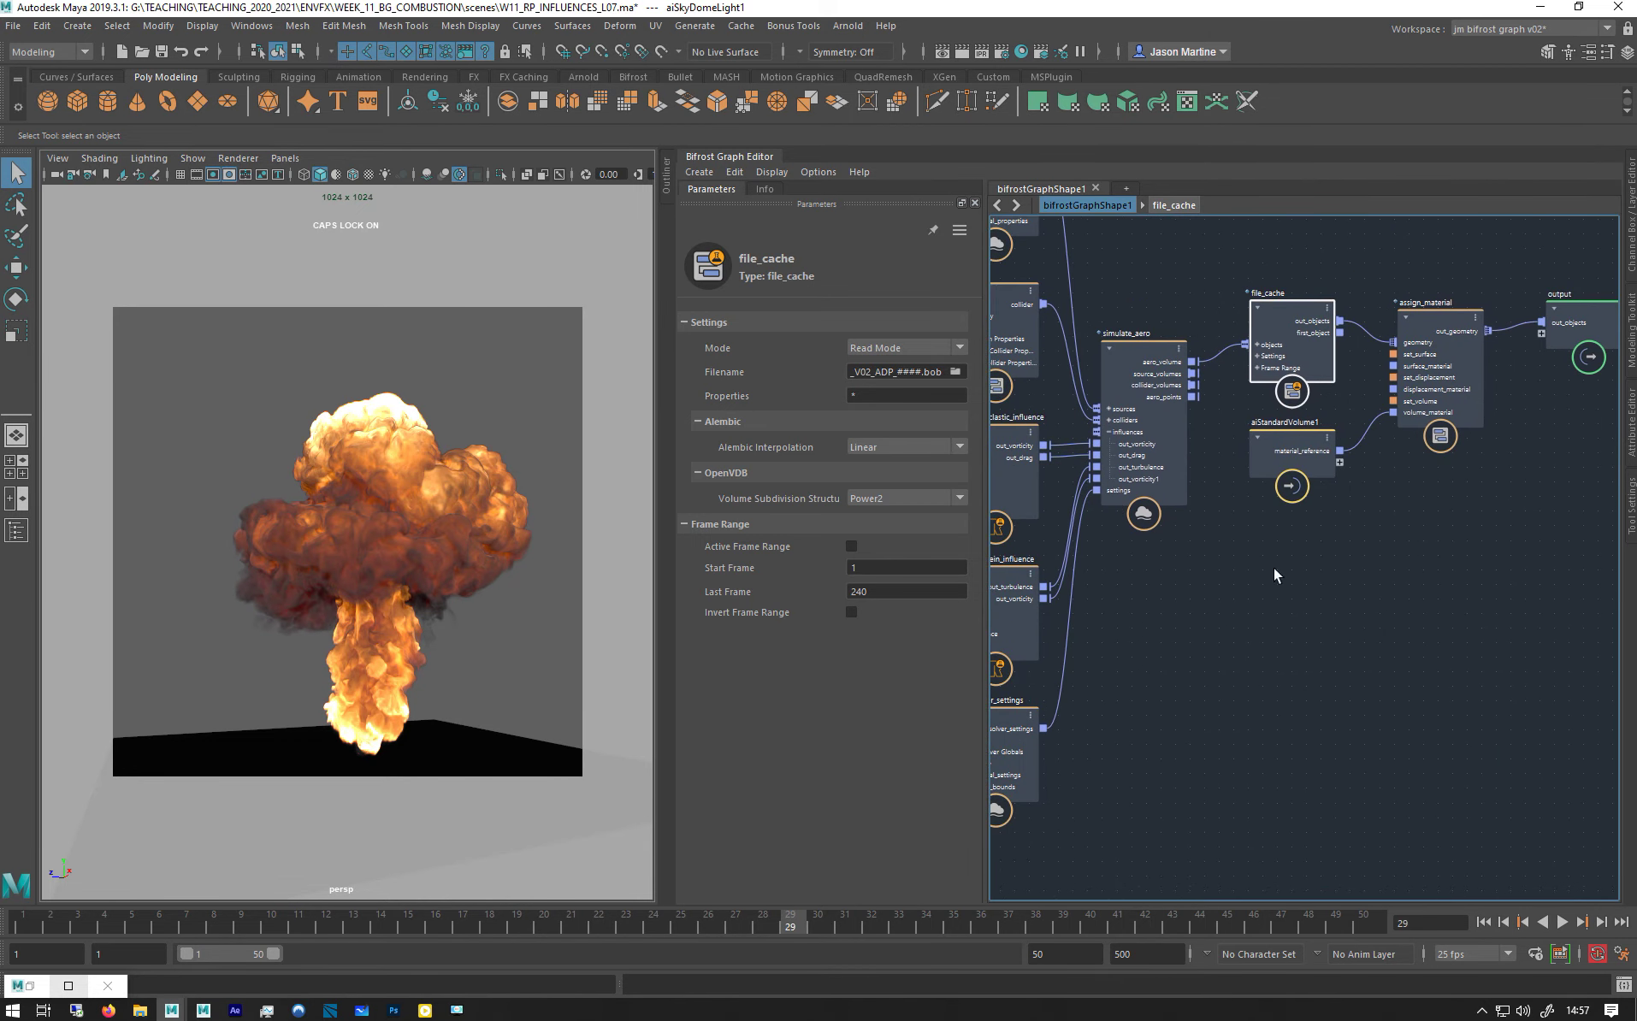
pyautogui.moveTo(1375, 514); pyautogui.dragTo(1248, 519, button='middle')
pyautogui.moveTo(1441, 349); pyautogui.dragTo(1494, 297)
# Create a new assign_material node through the Tab node search
pyautogui.click(1352, 567)
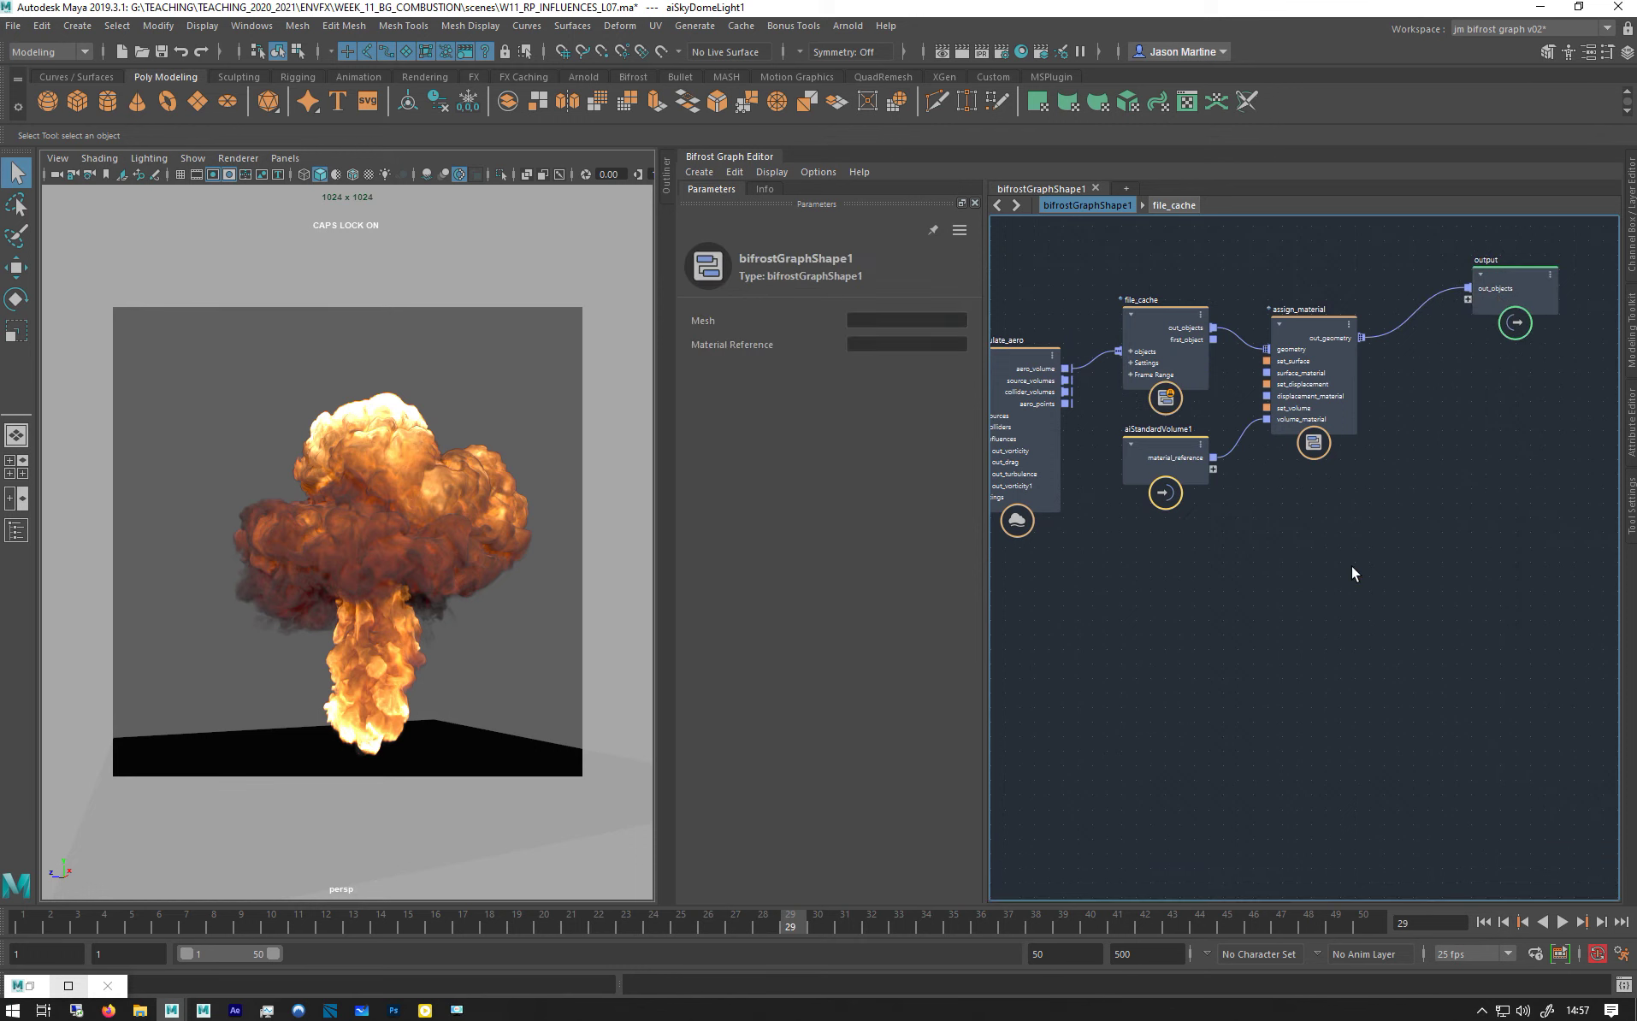
pyautogui.press('Tab')
pyautogui.write('AS')
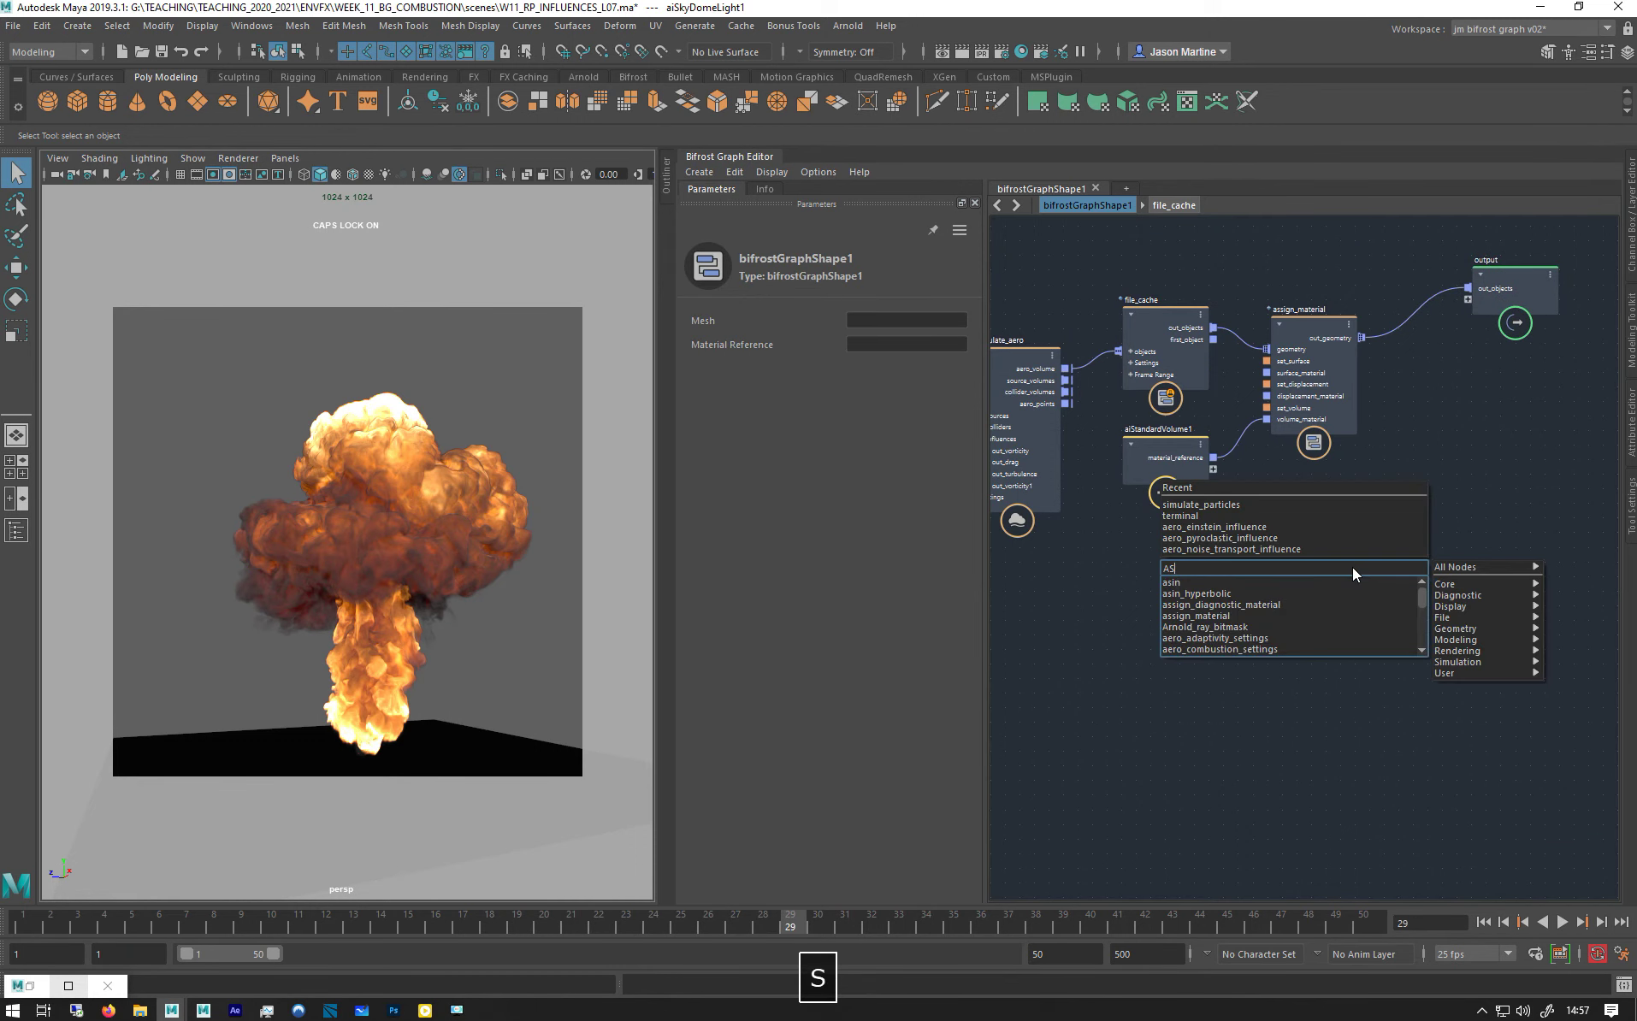
pyautogui.write('IGN')
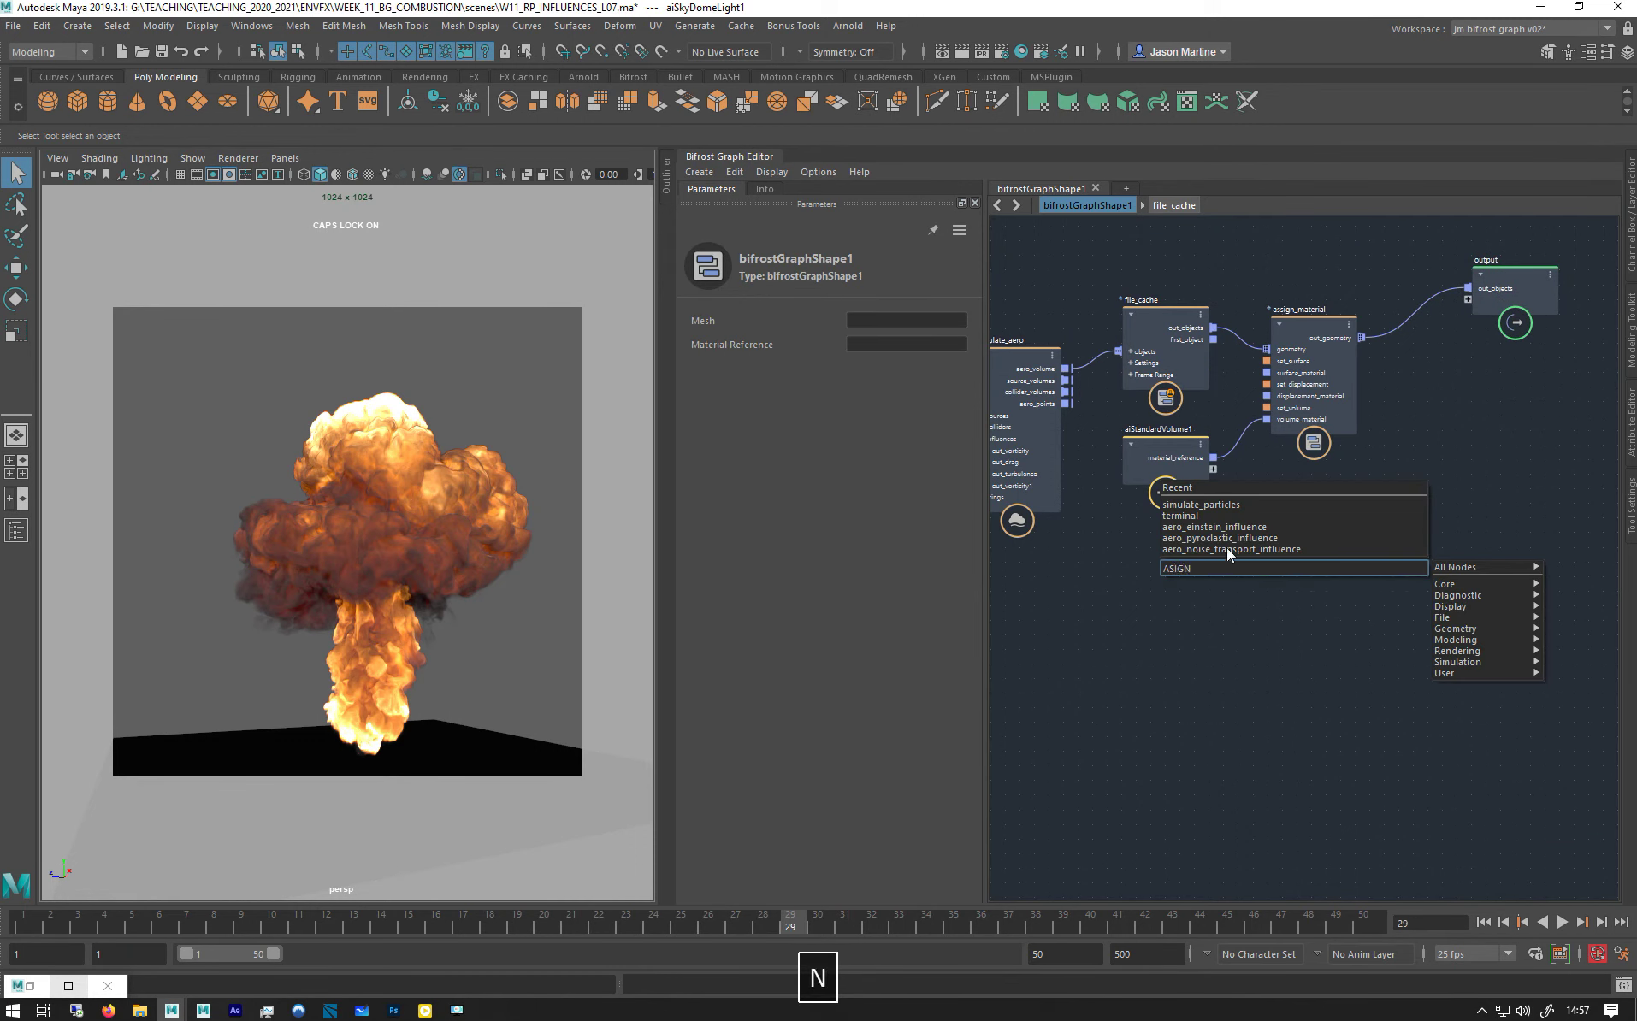
pyautogui.press('BackSpace')
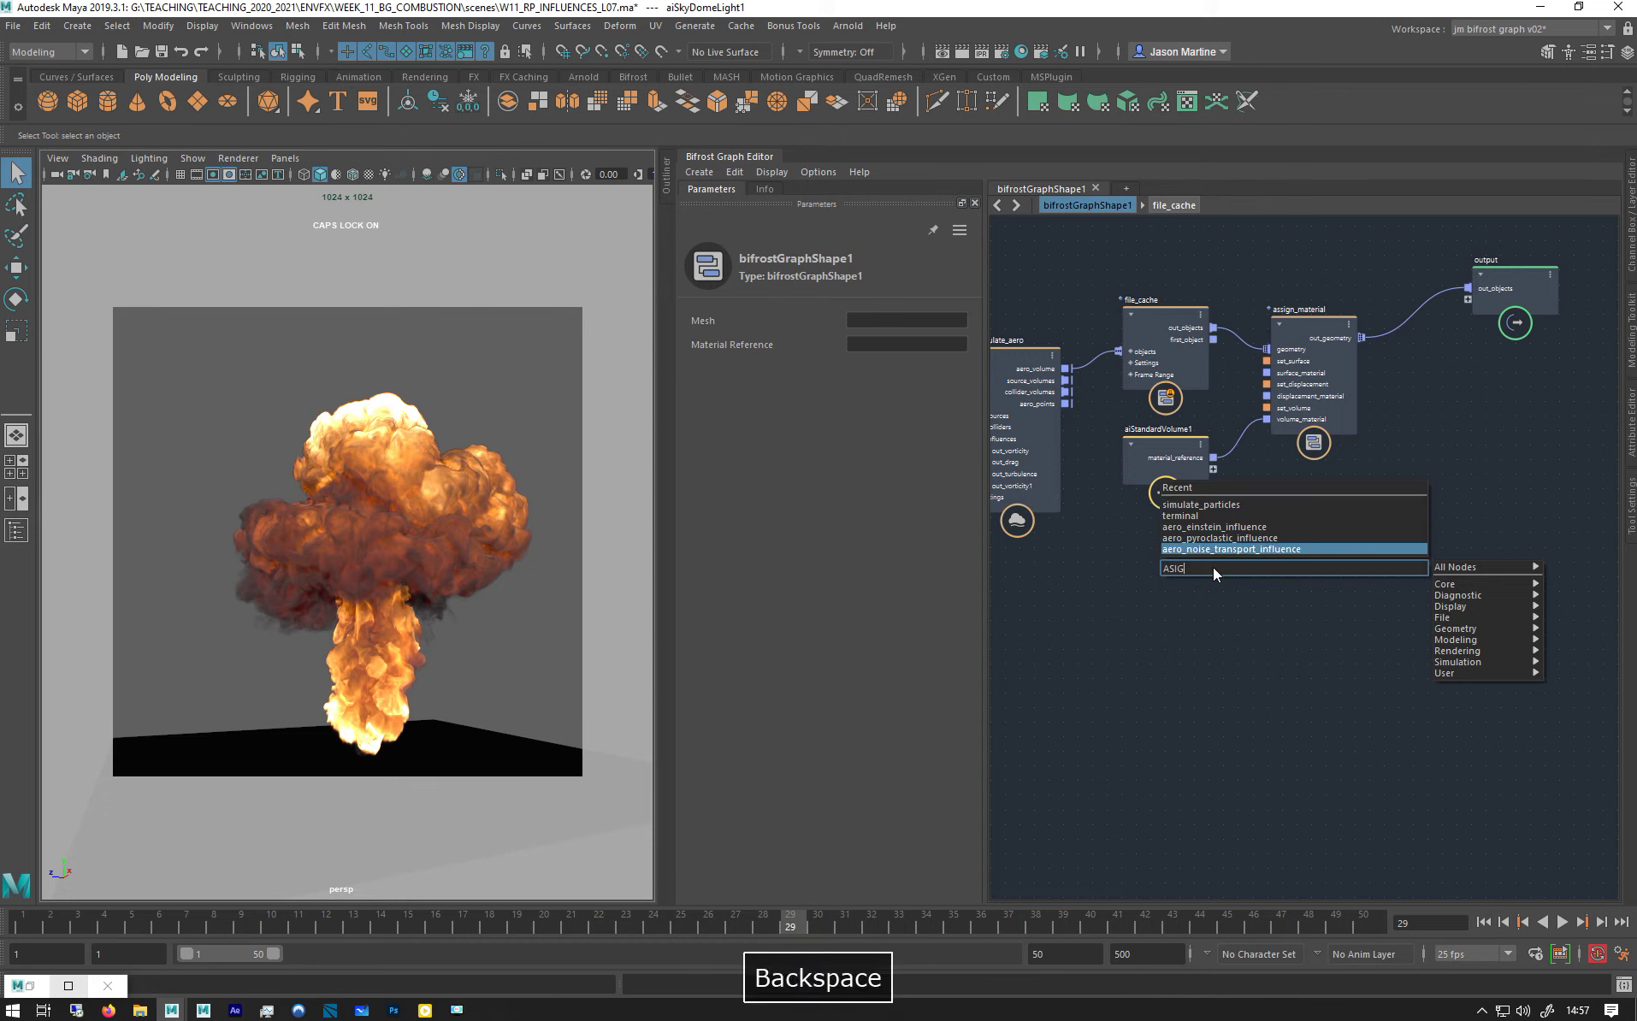
pyautogui.press('BackSpace')
pyautogui.press('BackSpace')
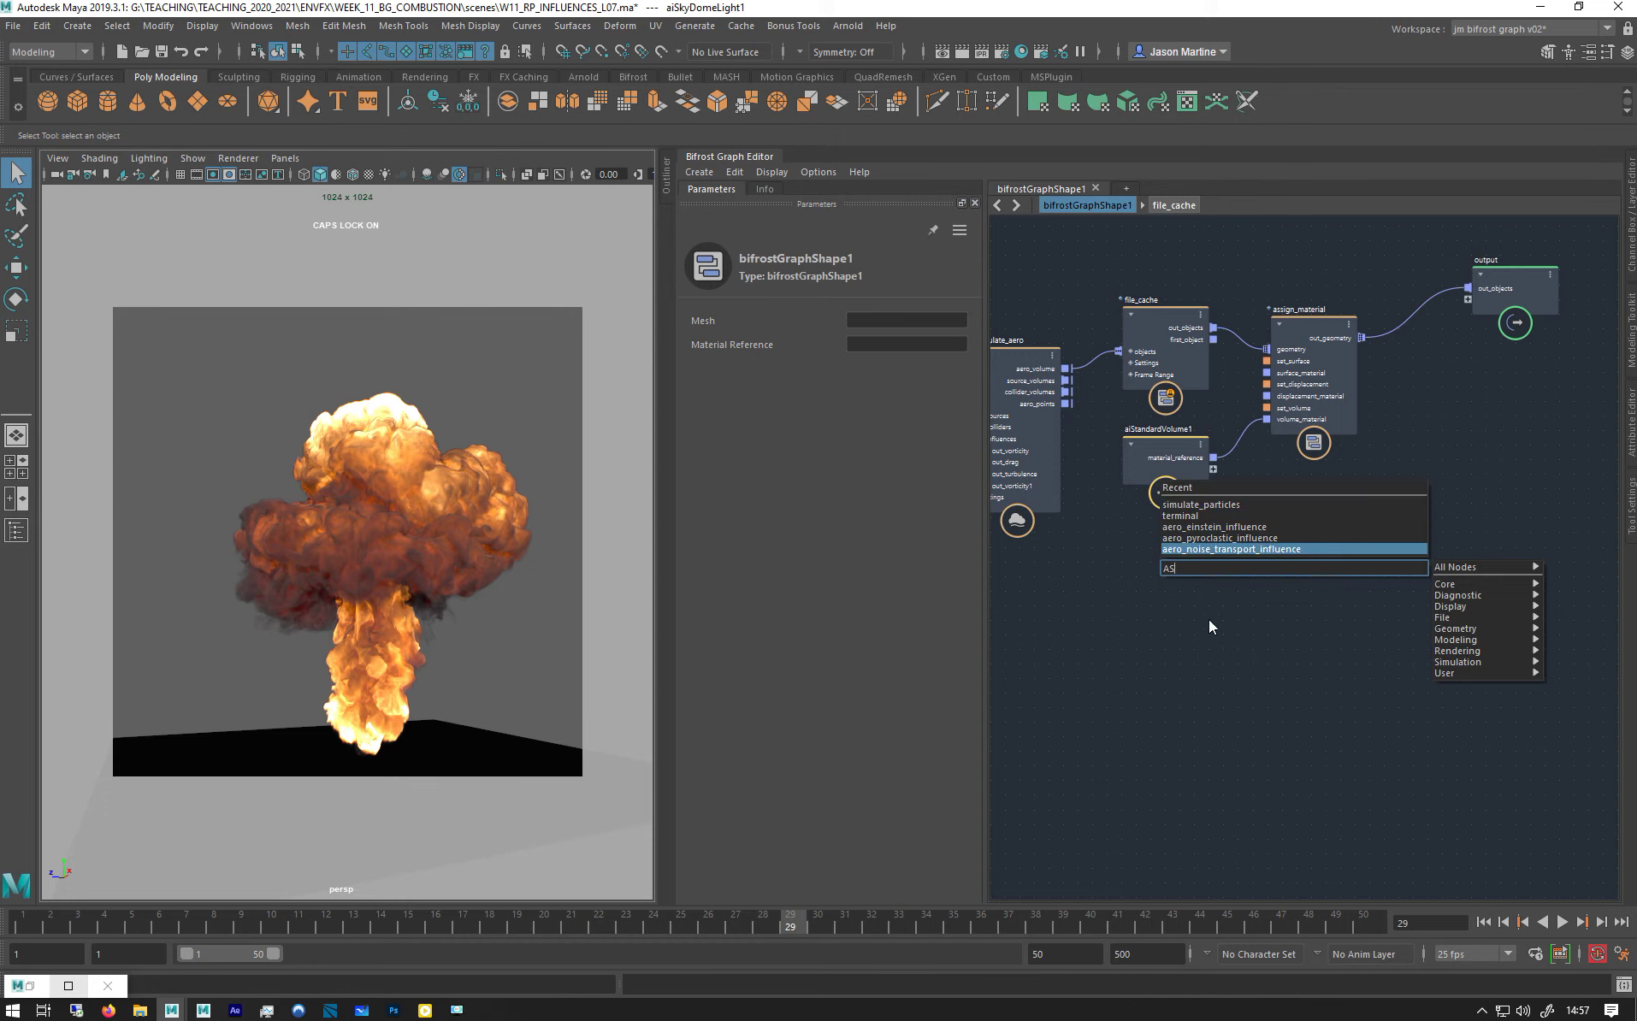
pyautogui.write('S')
pyautogui.press('Return')
# Move assign_material1 up, connect file_cache out_objects to it, and open Hypershade
pyautogui.moveTo(1340, 581); pyautogui.dragTo(1340, 531)
pyautogui.moveTo(1214, 329); pyautogui.dragTo(1306, 556)
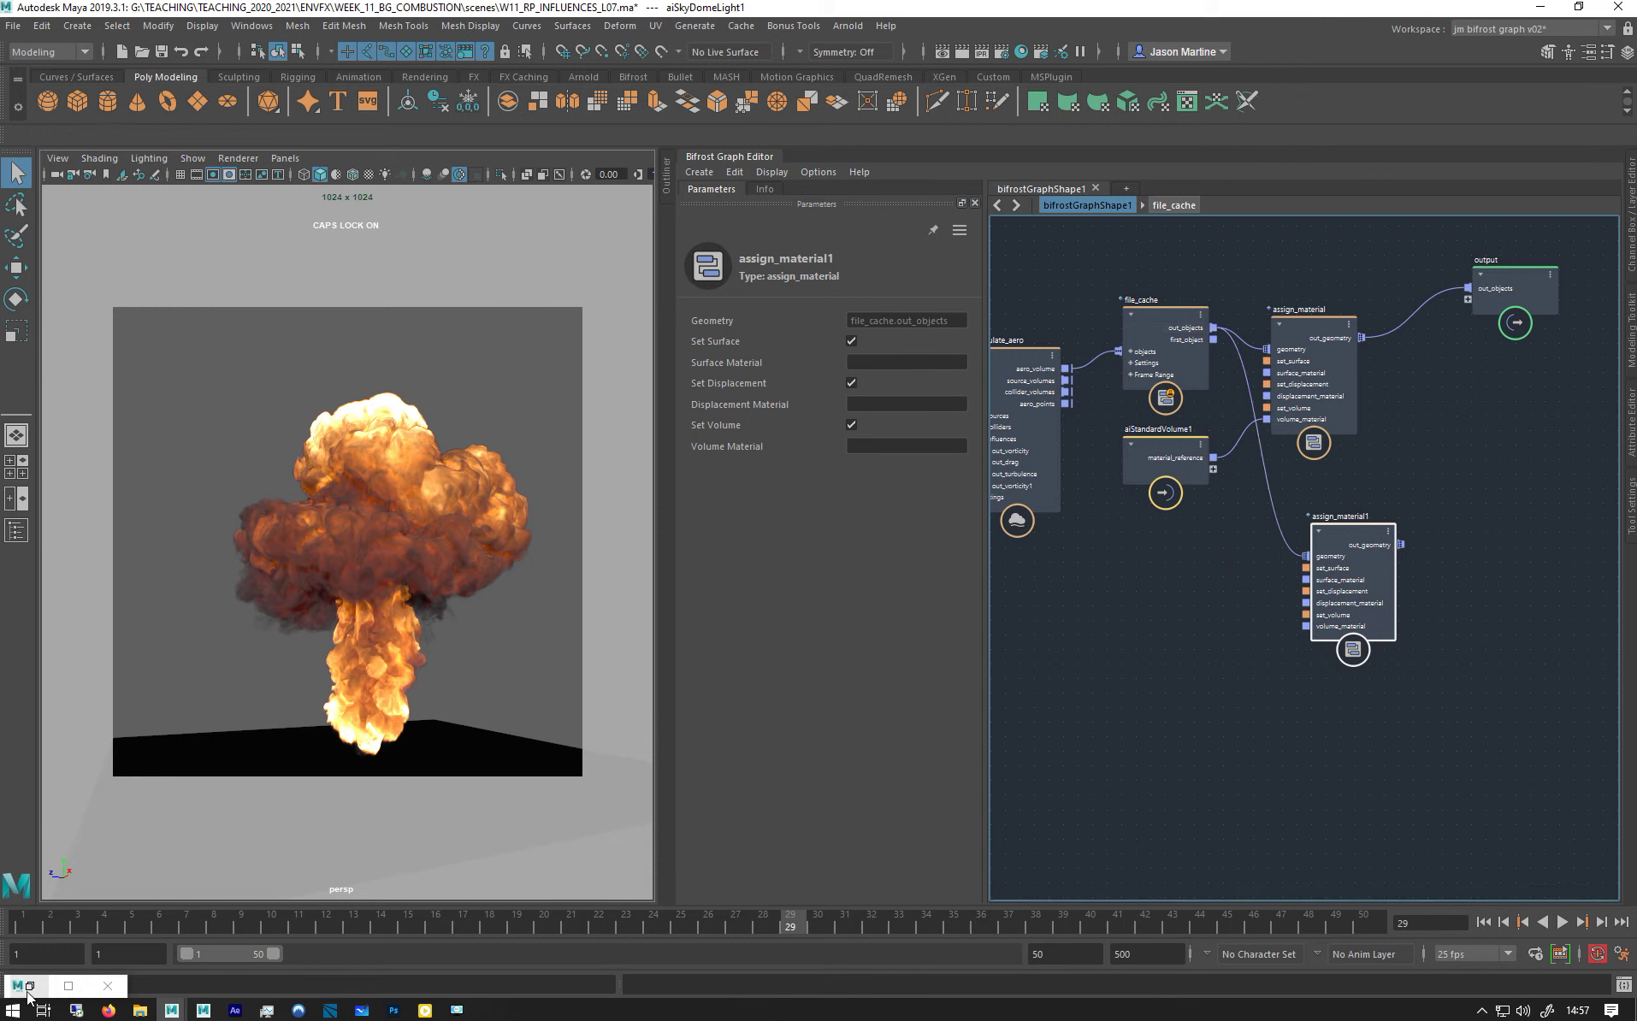
pyautogui.click(1010, 55)
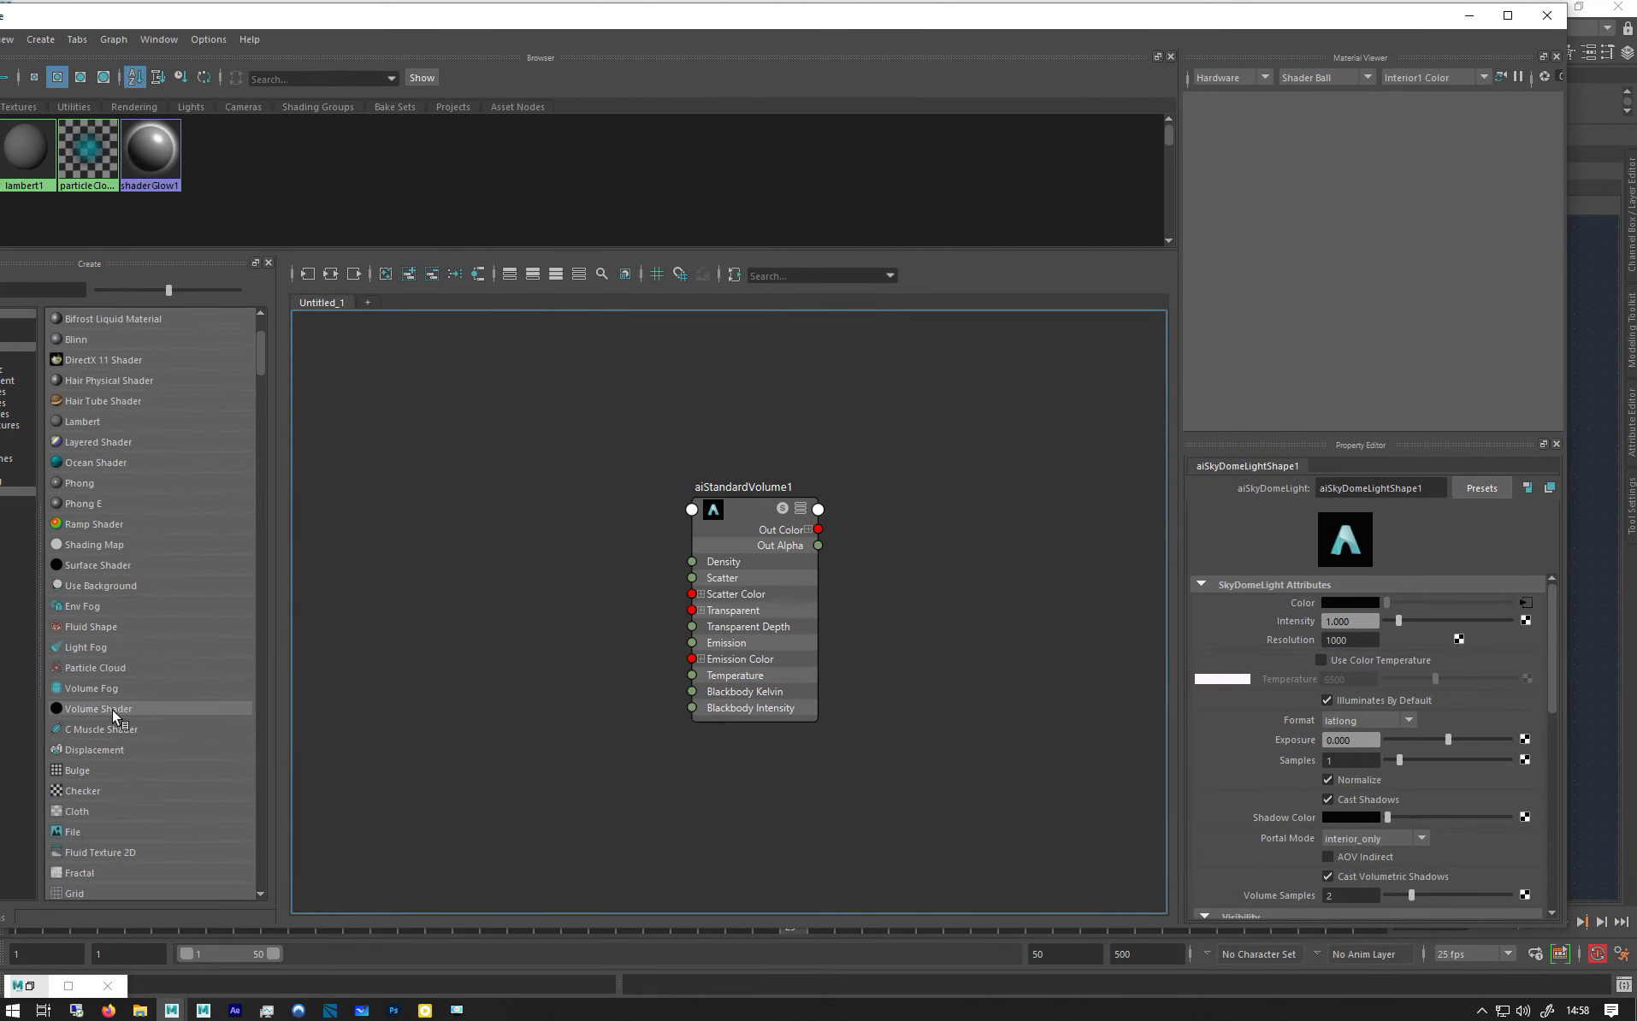
# Create a new Arnold aiStandardVolume shader in Hypershade and rename it aiStandardVolumeBLUE
pyautogui.moveTo(238, 19); pyautogui.dragTo(396, 22)
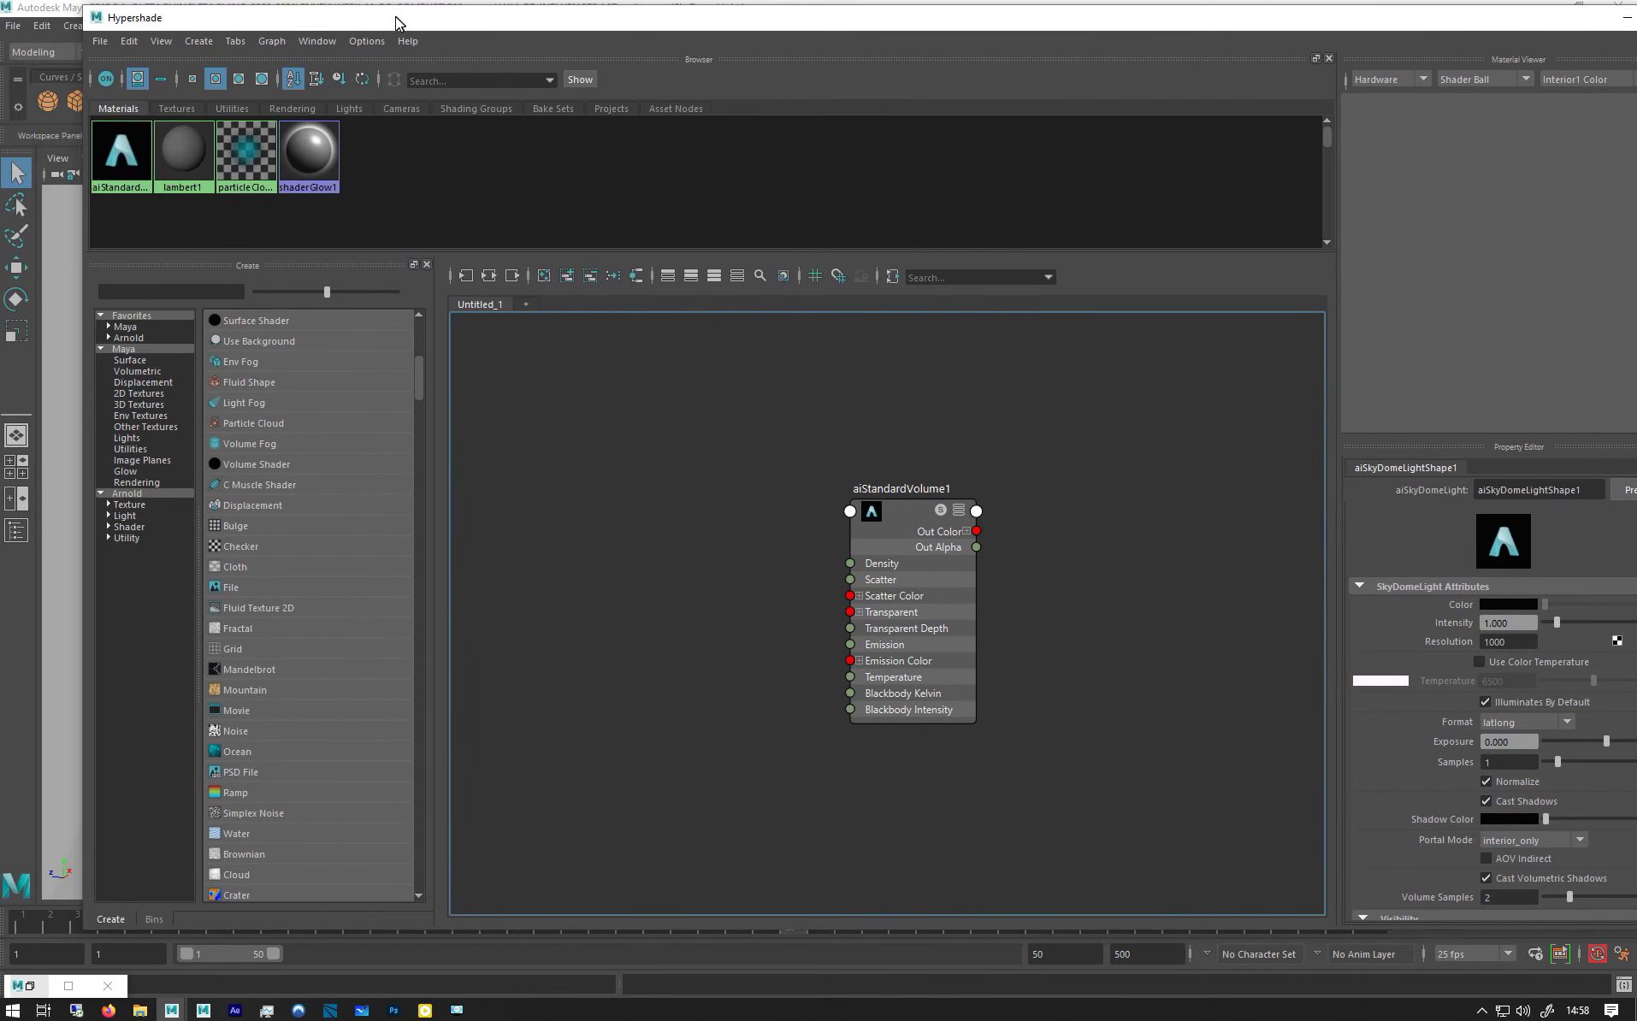
pyautogui.click(127, 527)
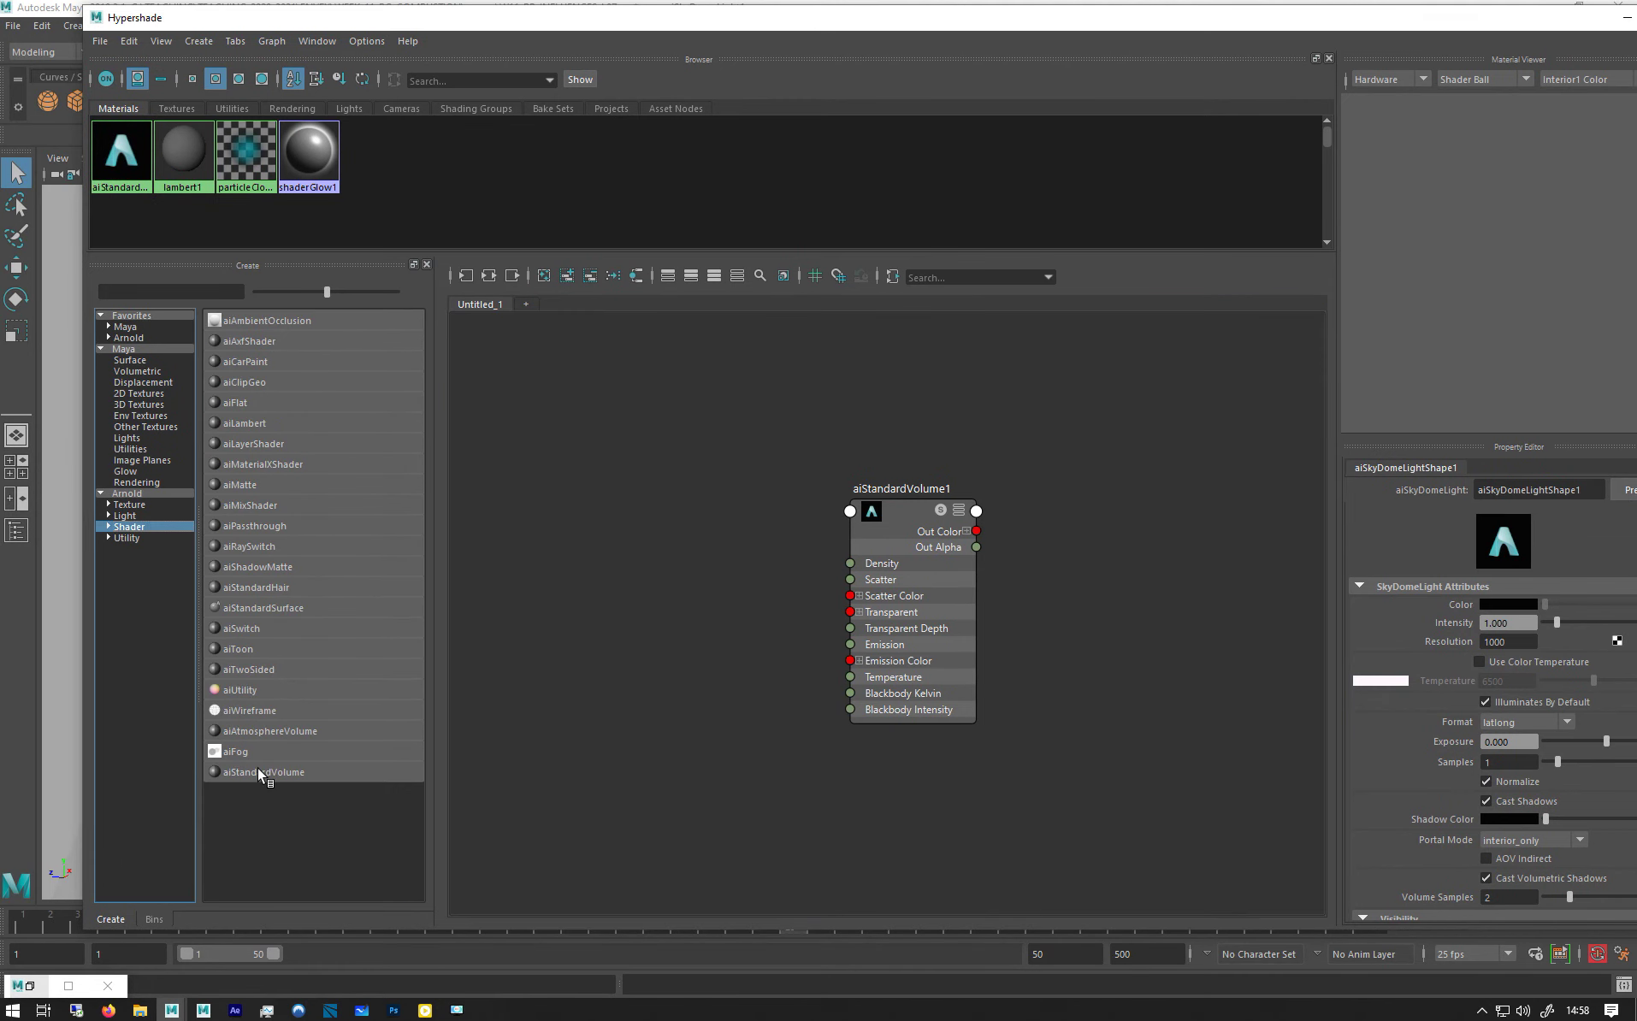
pyautogui.click(259, 773)
pyautogui.doubleClick(675, 484)
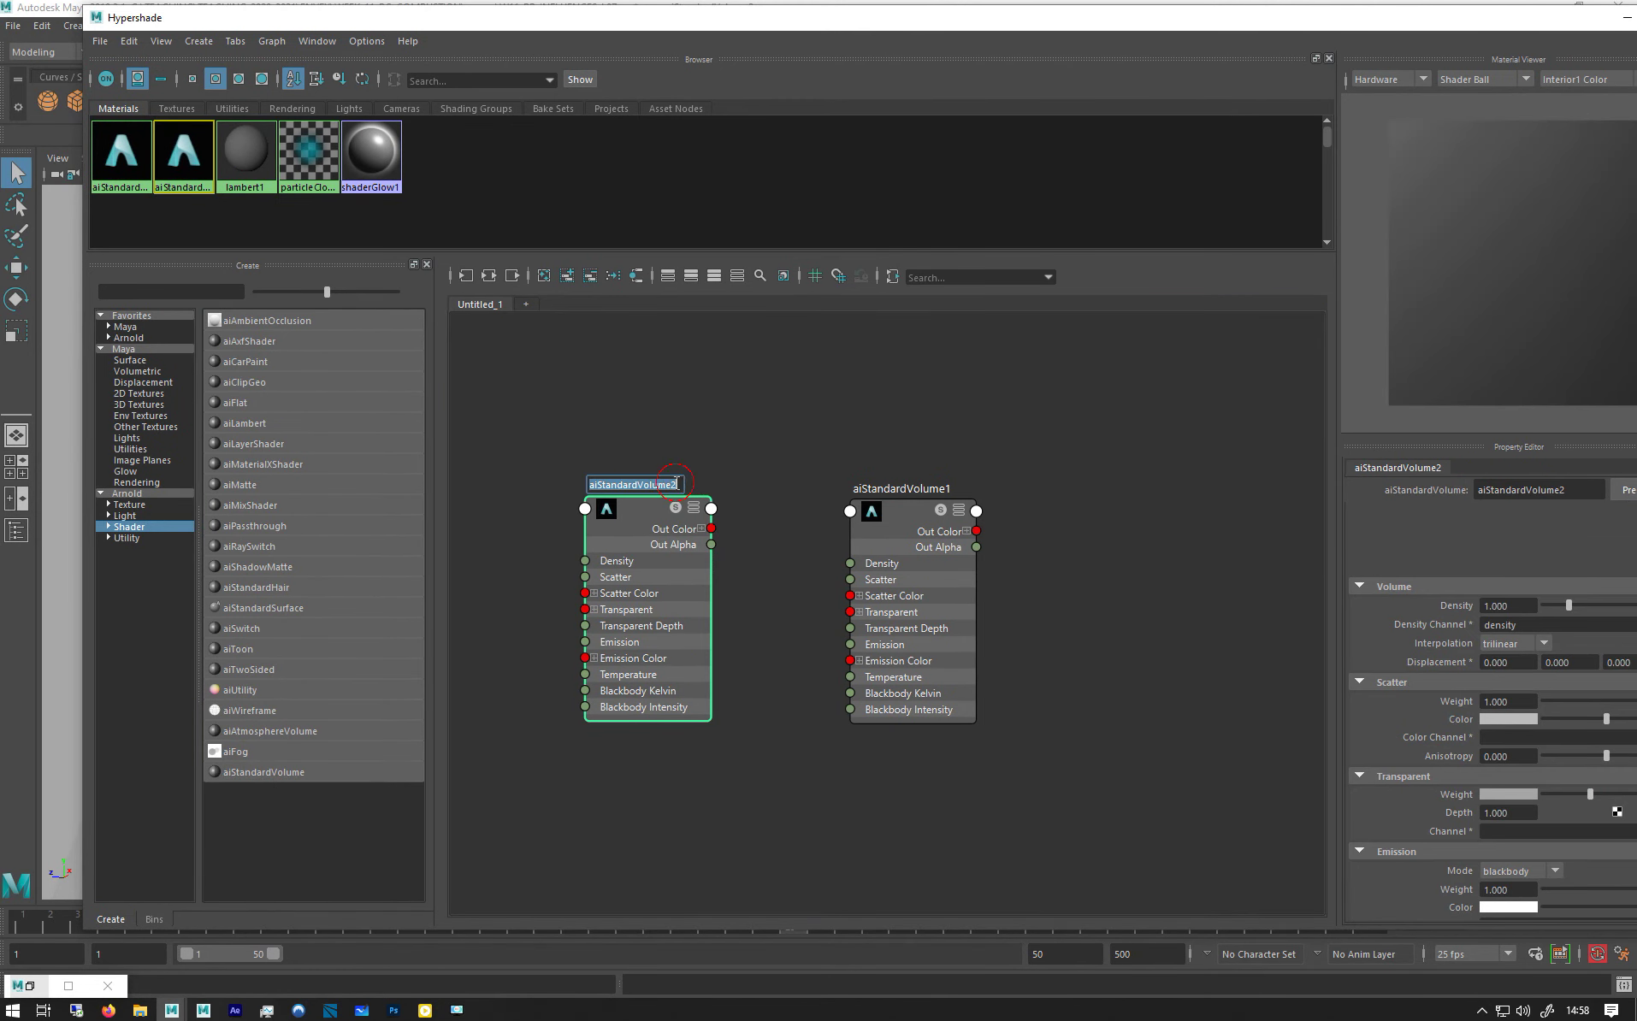
pyautogui.click(677, 484)
pyautogui.press('BackSpace')
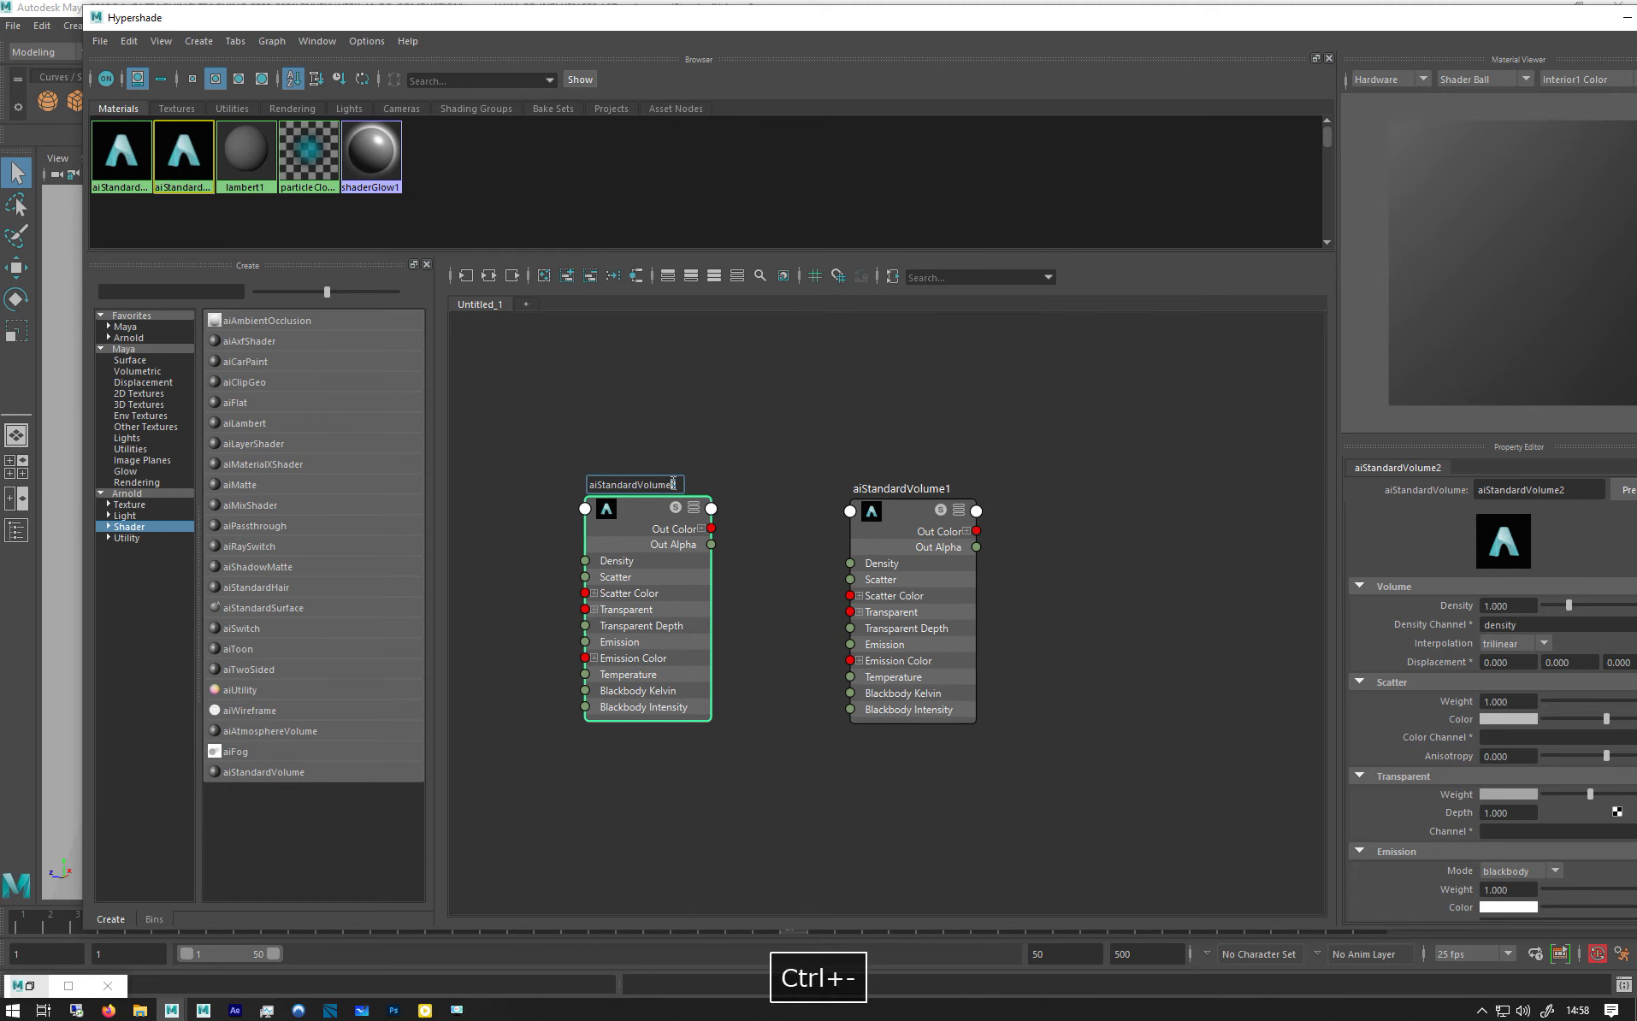
pyautogui.write('BLUE')
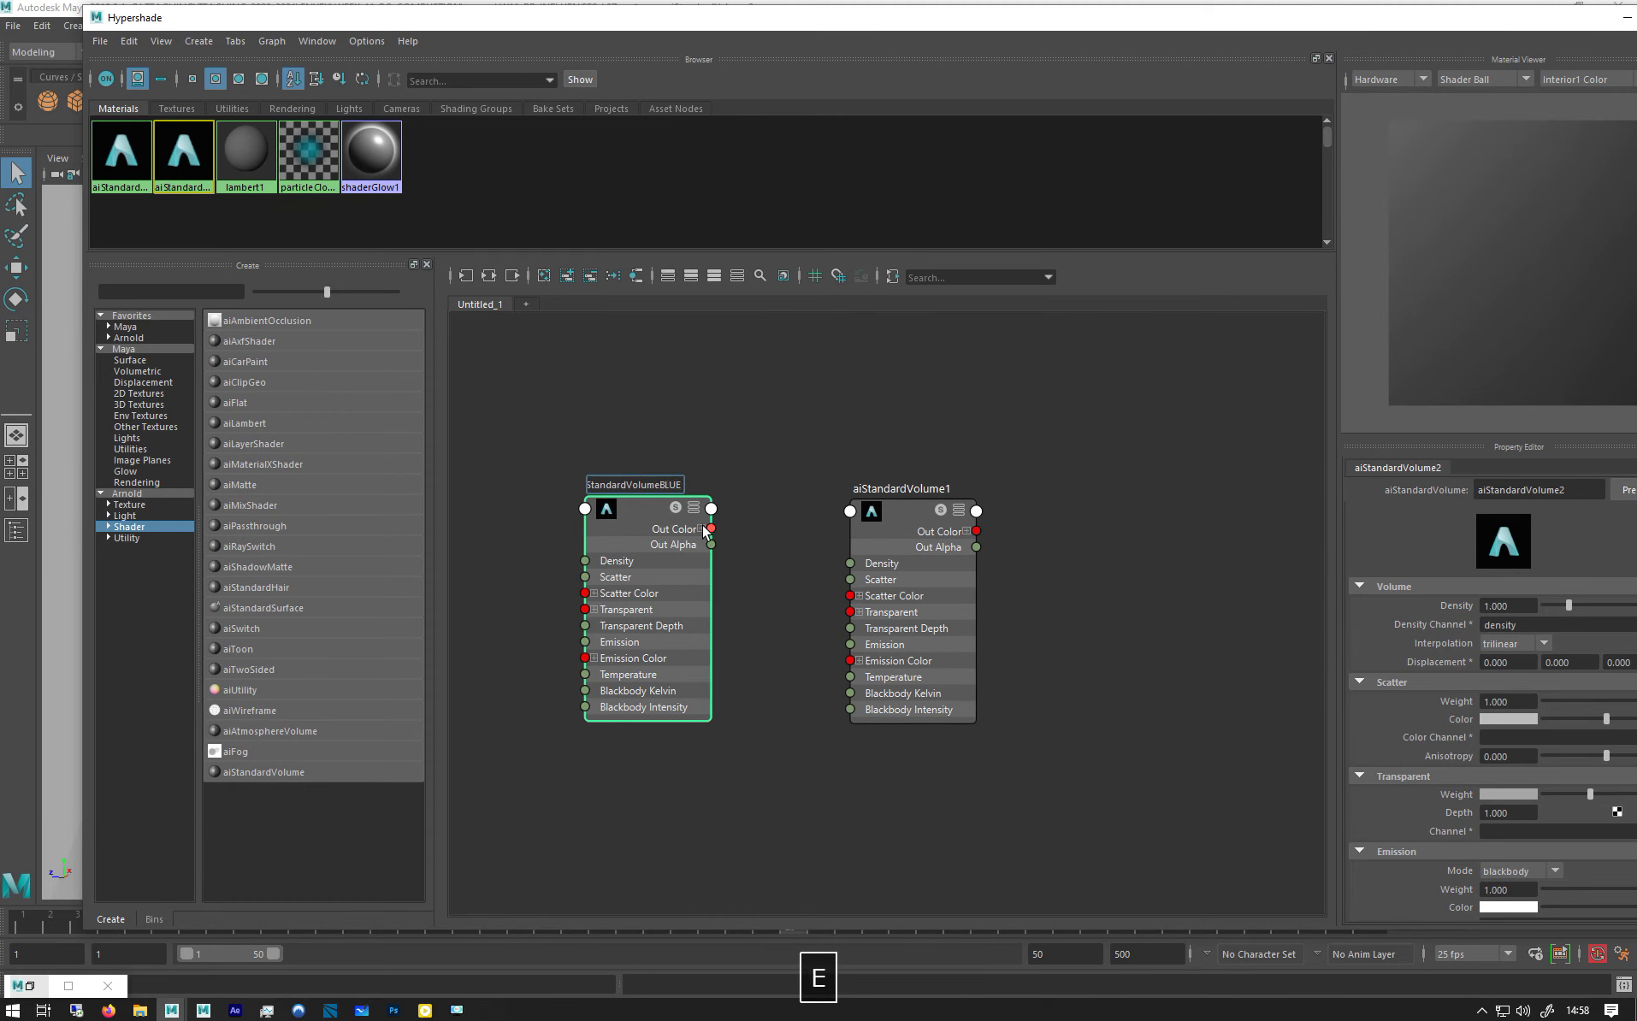
pyautogui.press('Return')
# Place aiStandardVolumeBLUE as a reference node in the Bifrost graph and select it with assign_material1
pyautogui.moveTo(1249, 26); pyautogui.dragTo(791, 35)
pyautogui.moveTo(154, 522); pyautogui.dragTo(1626, 29, button='middle')
pyautogui.click(1626, 32)
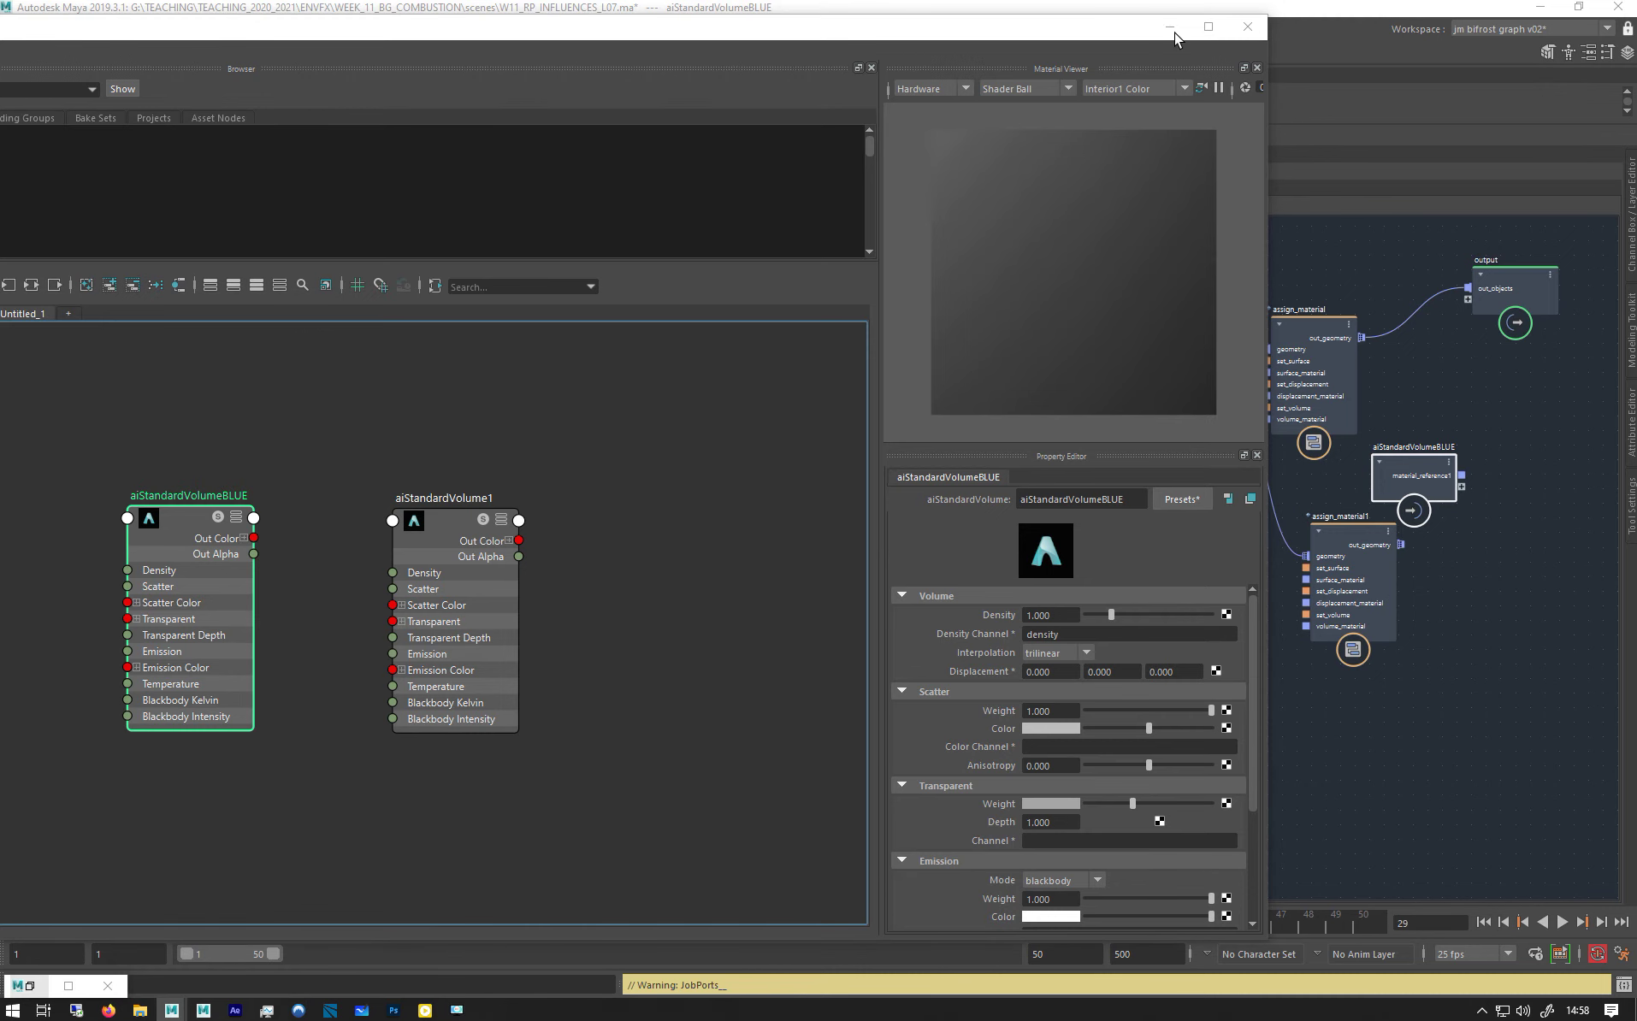
pyautogui.click(1248, 29)
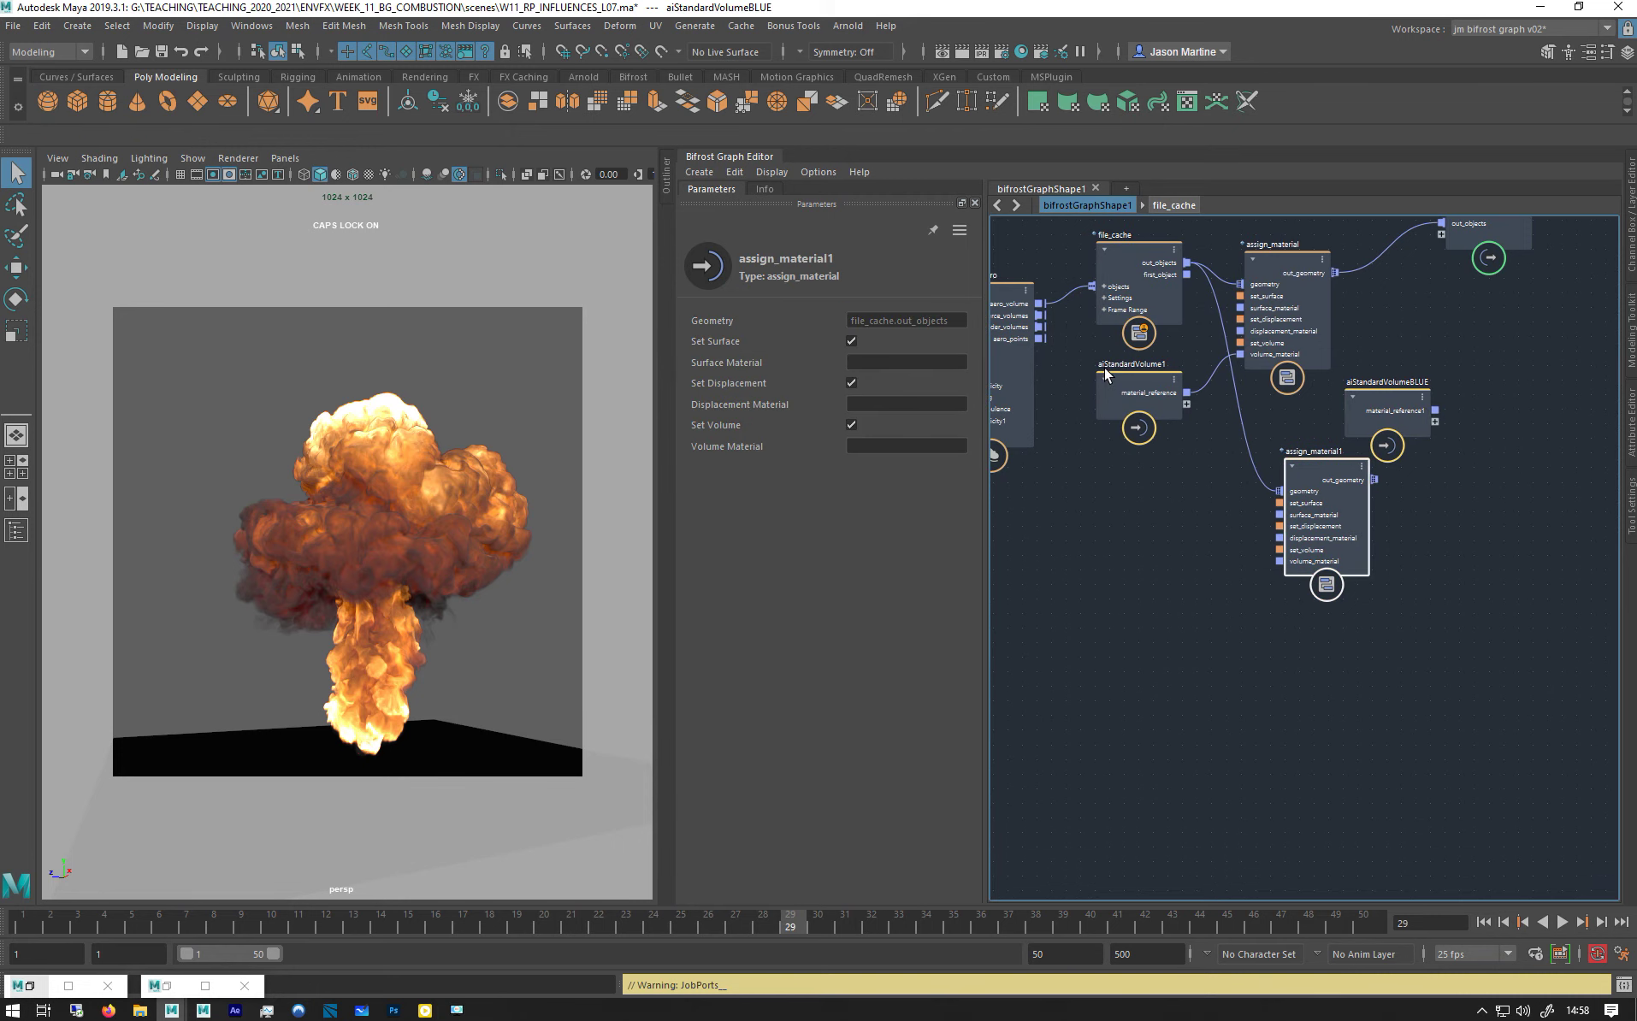
pyautogui.keyDown('shift'); pyautogui.click(1387, 396); pyautogui.keyUp('shift')
# Position aiStandardVolumeBLUE left of assign_material1 and wire it into the volume_material input
pyautogui.moveTo(1387, 402); pyautogui.dragTo(1286, 620)
pyautogui.click(1169, 493)
pyautogui.scroll(1, 1172, 554)
pyautogui.scroll(3, 1172, 556)
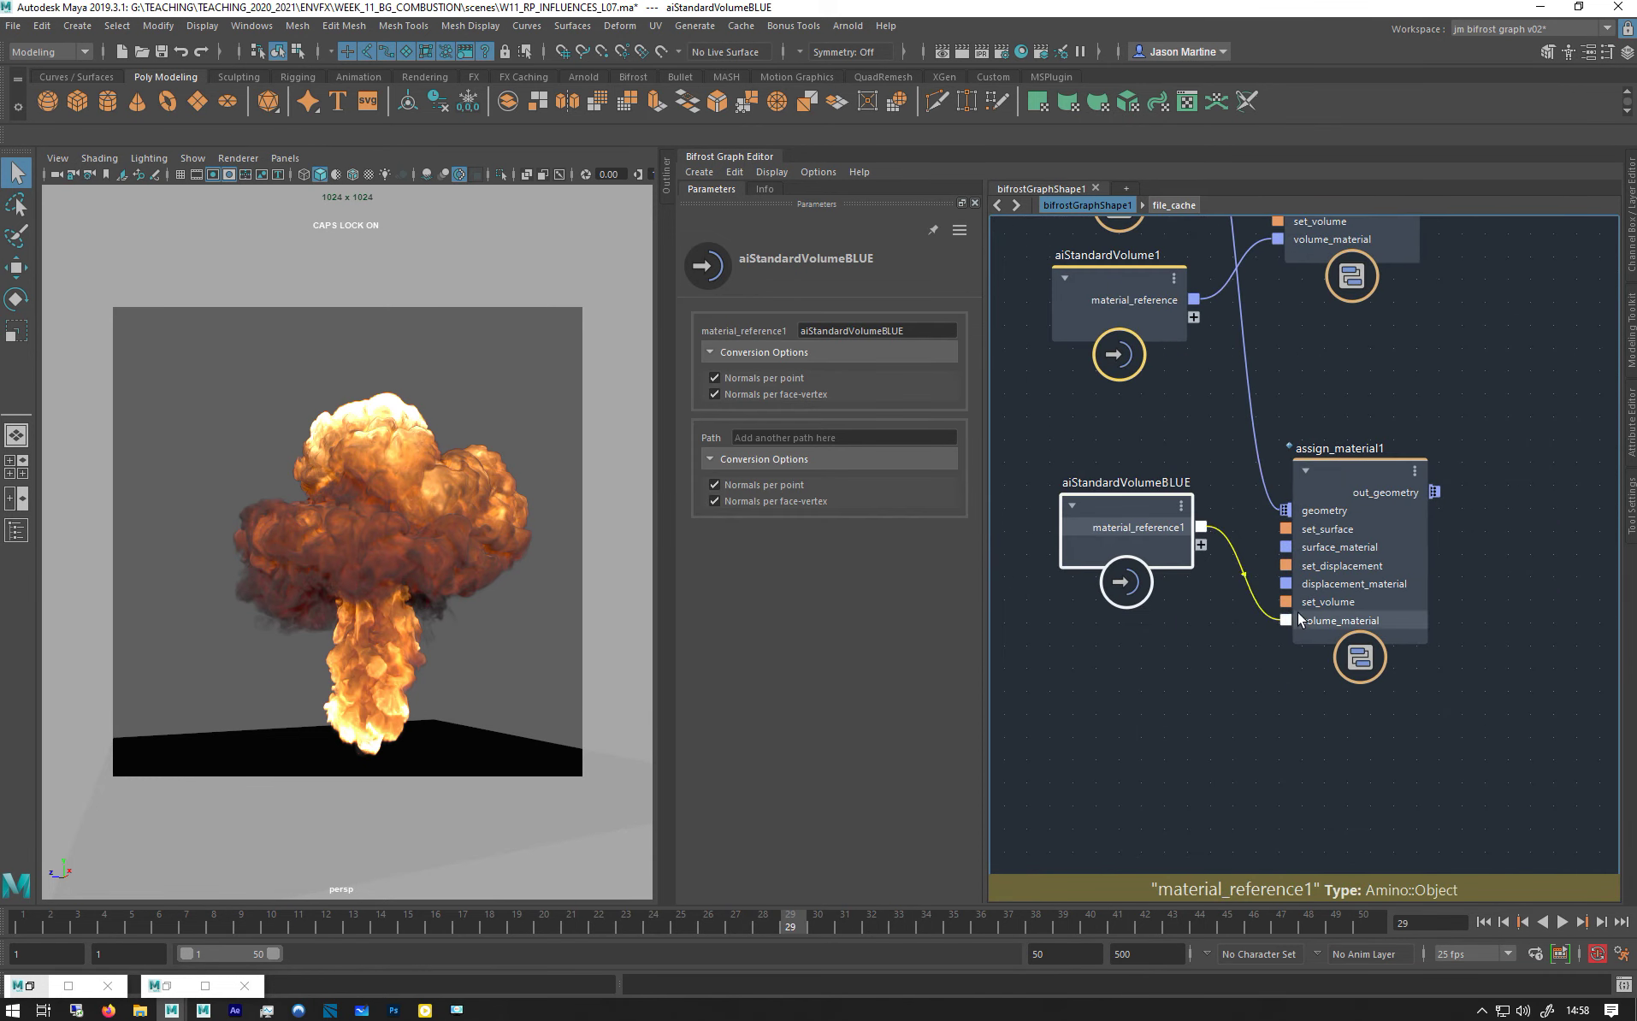
pyautogui.moveTo(1401, 394); pyautogui.dragTo(1291, 610, button='middle')
# Feed assign_material1's geometry into the output node, then pause Bifrost graph execution
pyautogui.scroll(-2, 1291, 610)
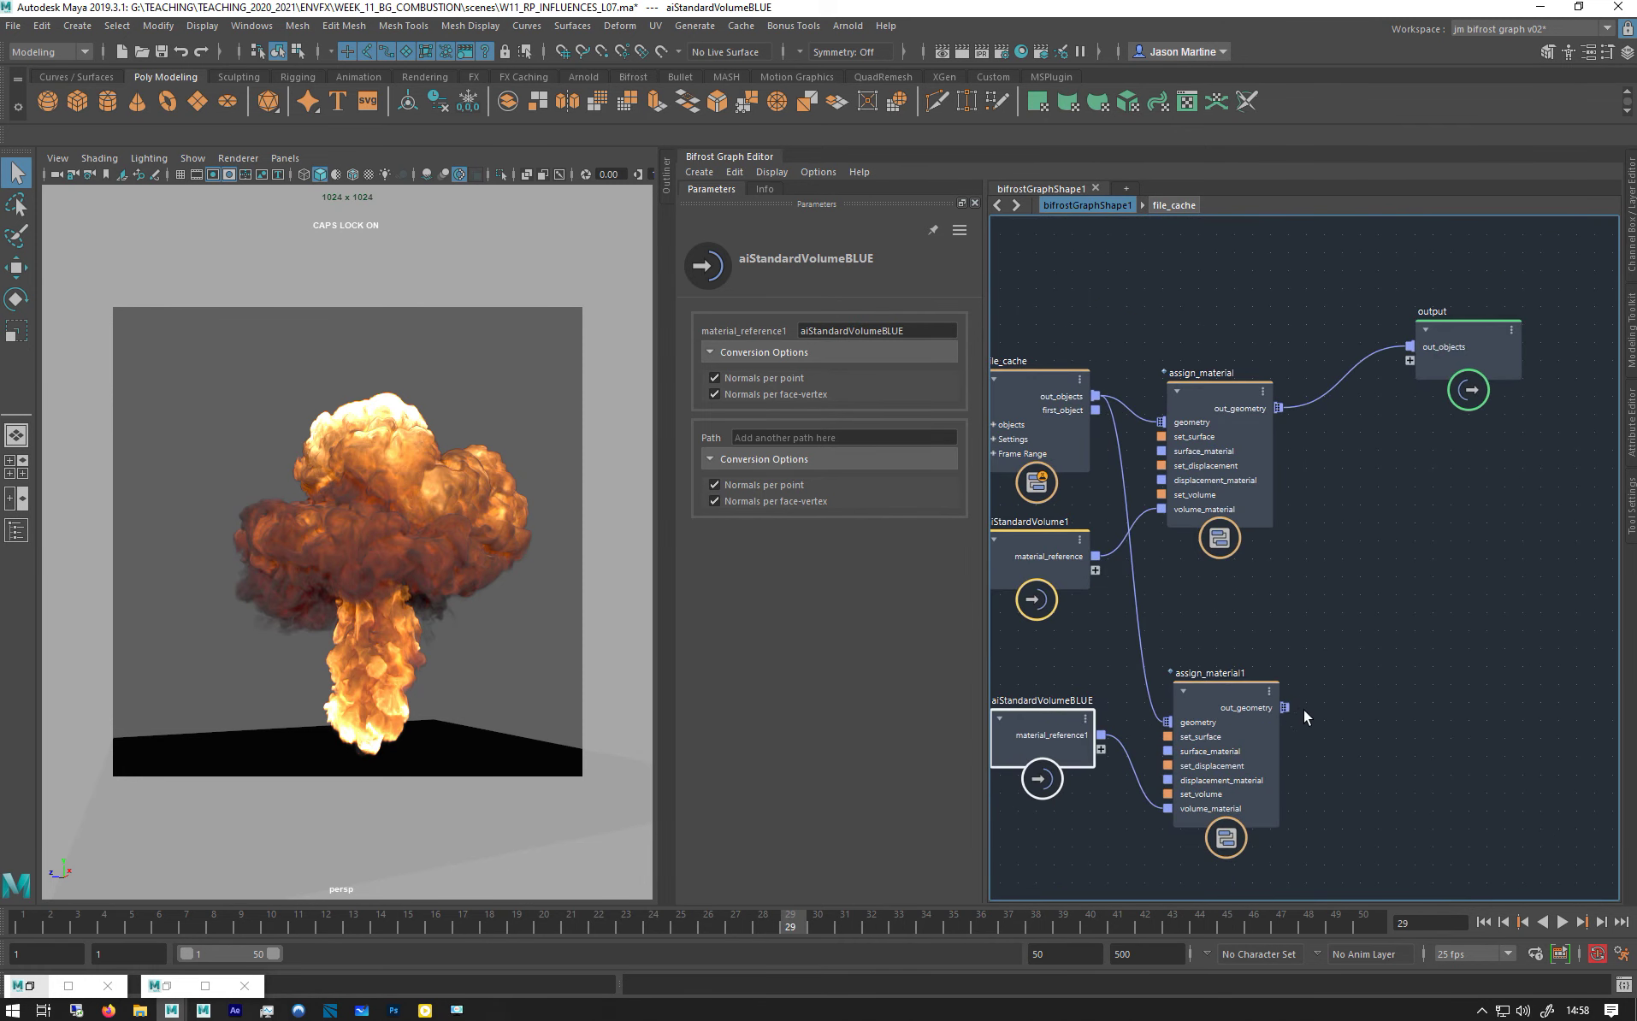
pyautogui.moveTo(1284, 707); pyautogui.dragTo(1429, 361)
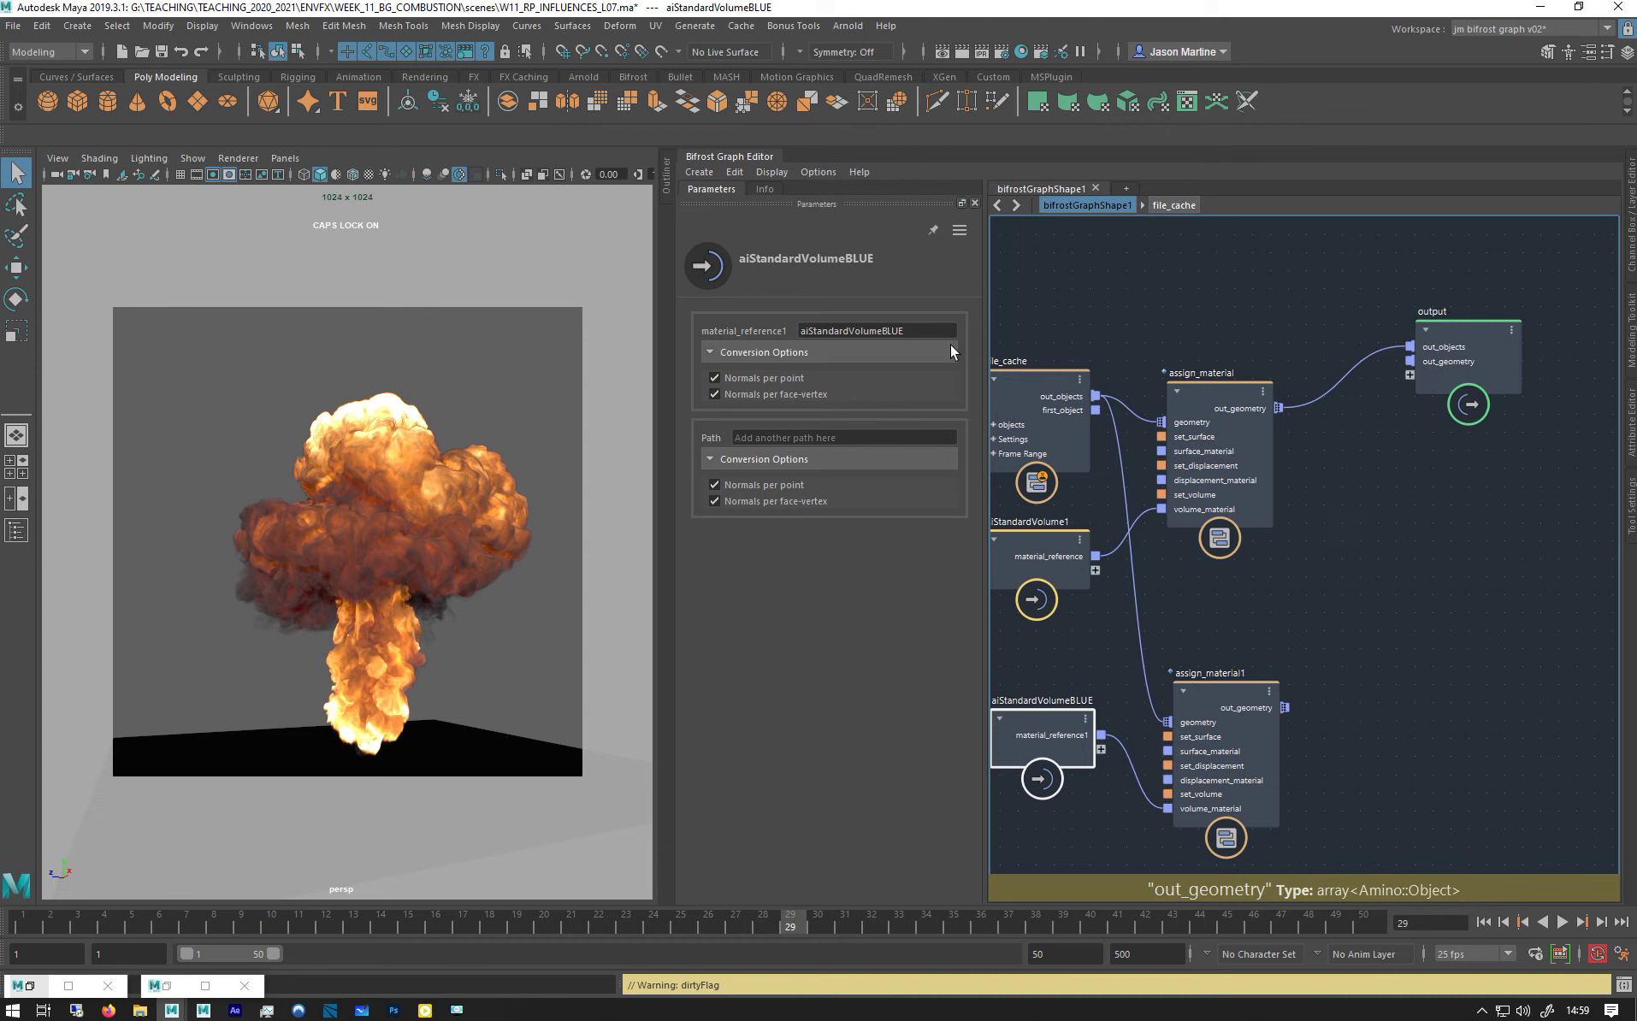
pyautogui.hotkey('ctrl', 'z')
pyautogui.click(733, 174)
pyautogui.click(764, 381)
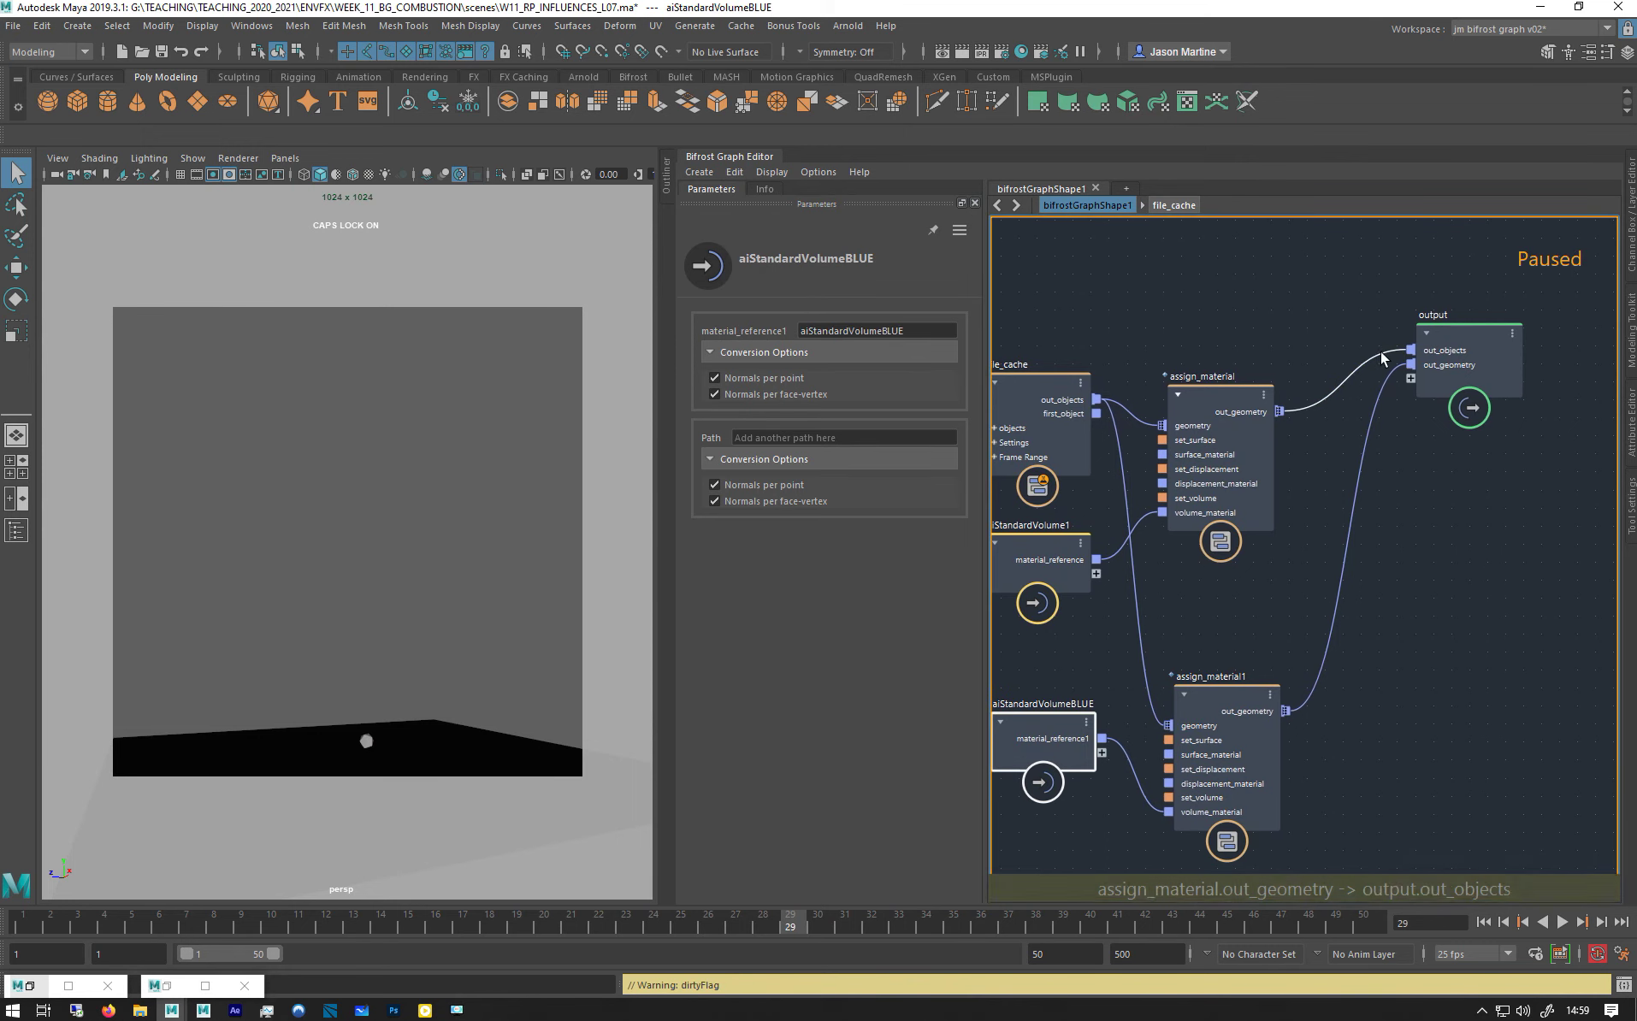
# Disconnect the original assign_material from out_objects and display aiStandardVolumeBLUE's attributes
pyautogui.moveTo(1380, 350); pyautogui.dragTo(1284, 312)
pyautogui.keyDown('alt'); pyautogui.moveTo(1221, 315); pyautogui.dragTo(1347, 311, button='middle'); pyautogui.keyUp('alt')
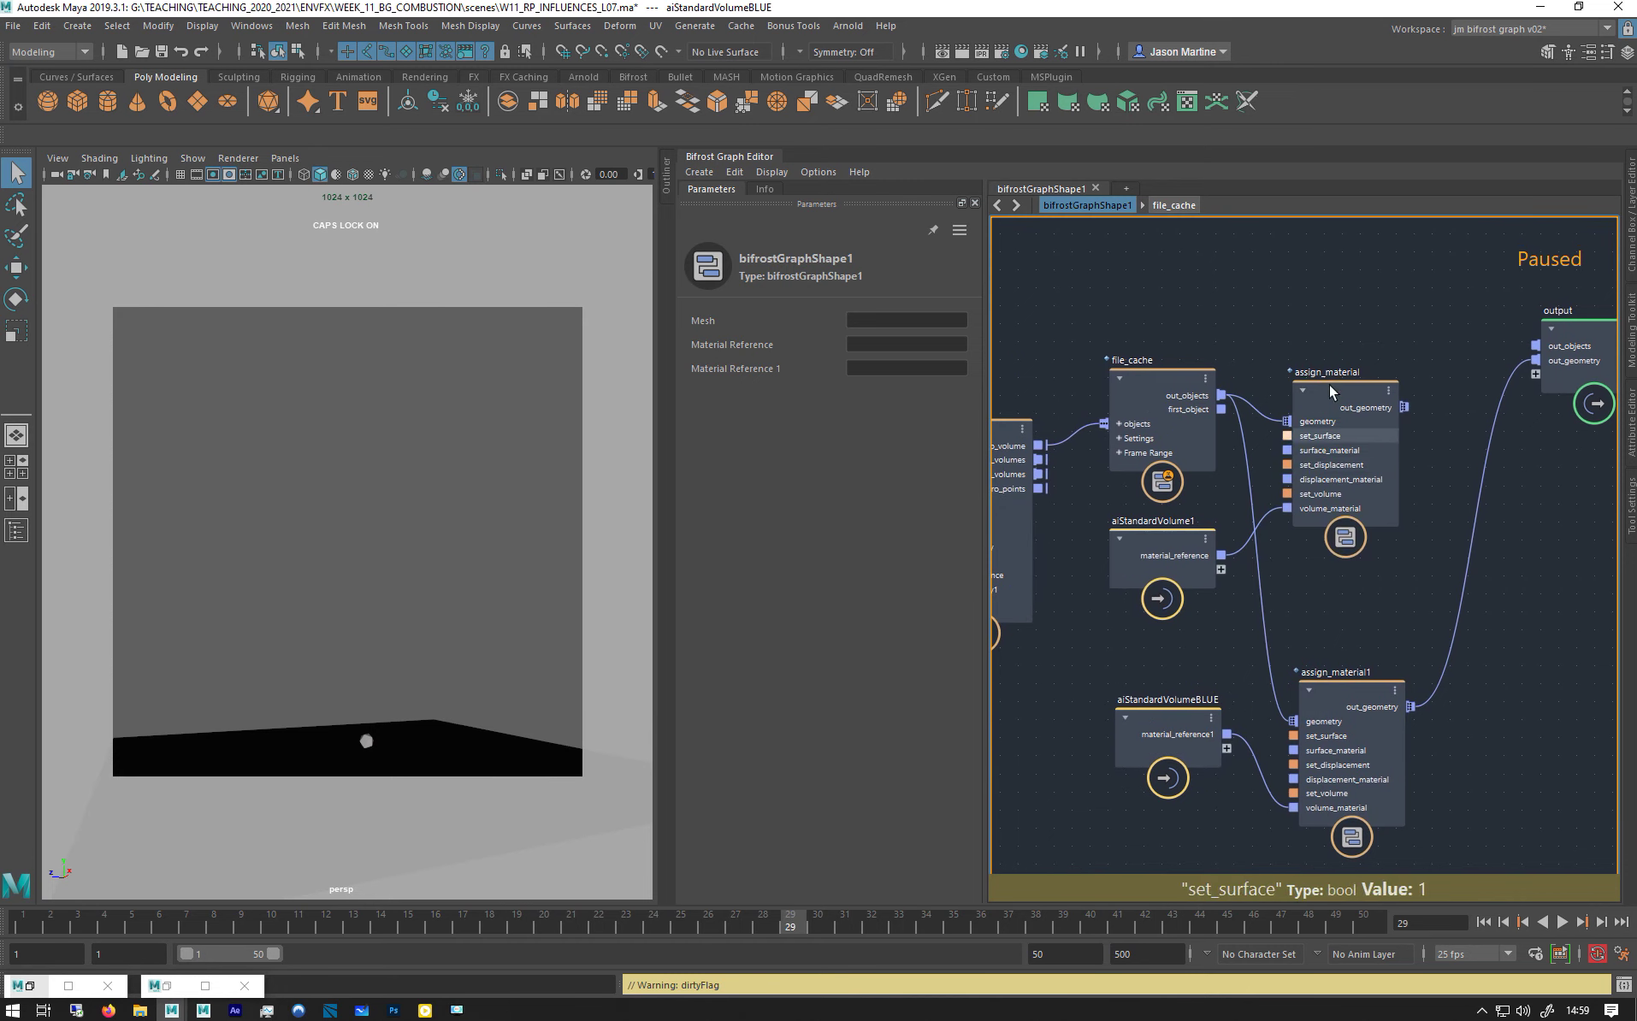
pyautogui.click(1331, 392)
pyautogui.click(1132, 556)
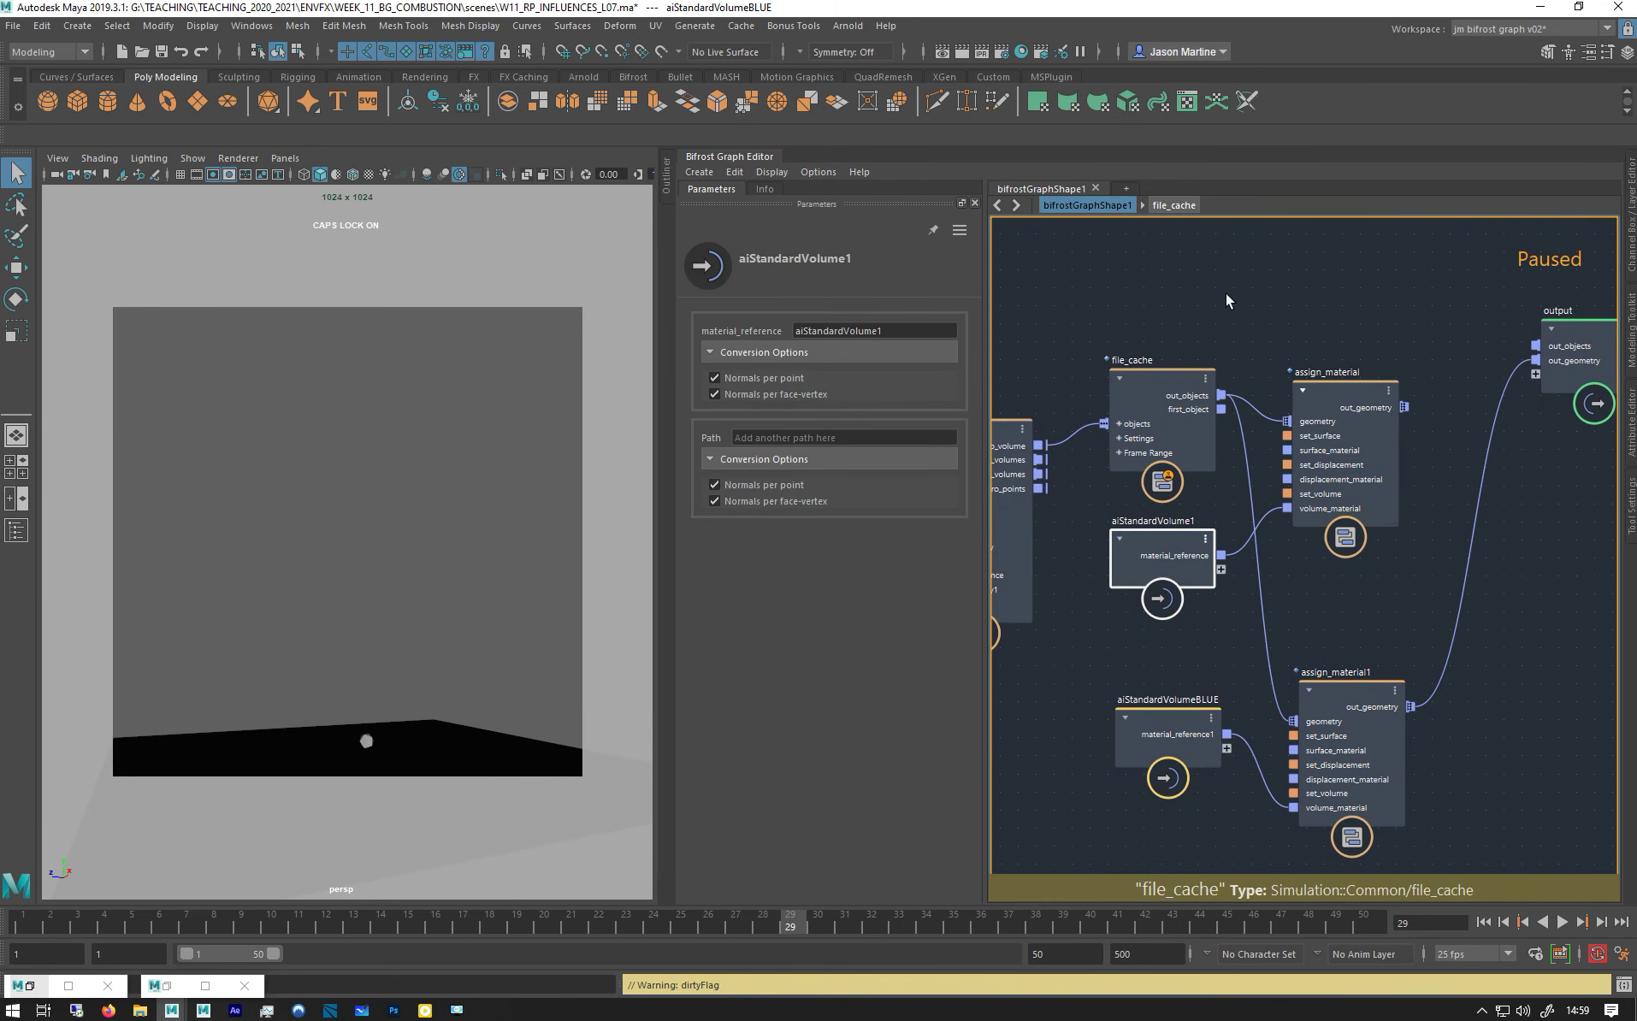
pyautogui.click(1377, 708)
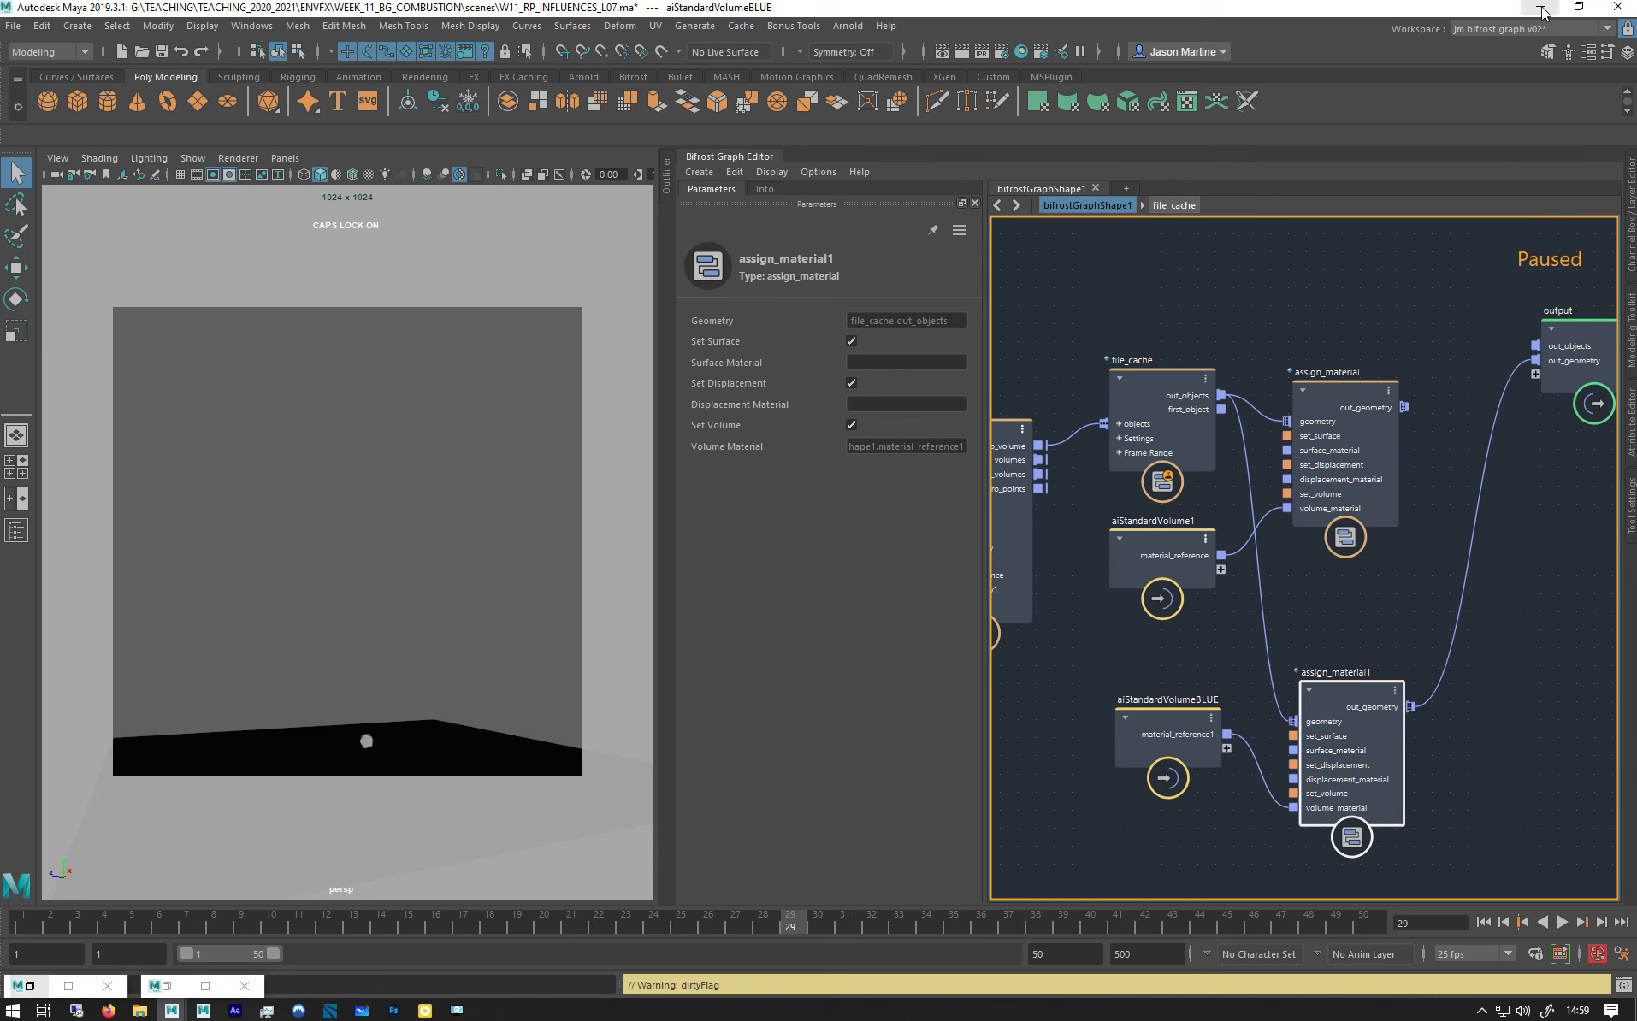
pyautogui.click(1633, 431)
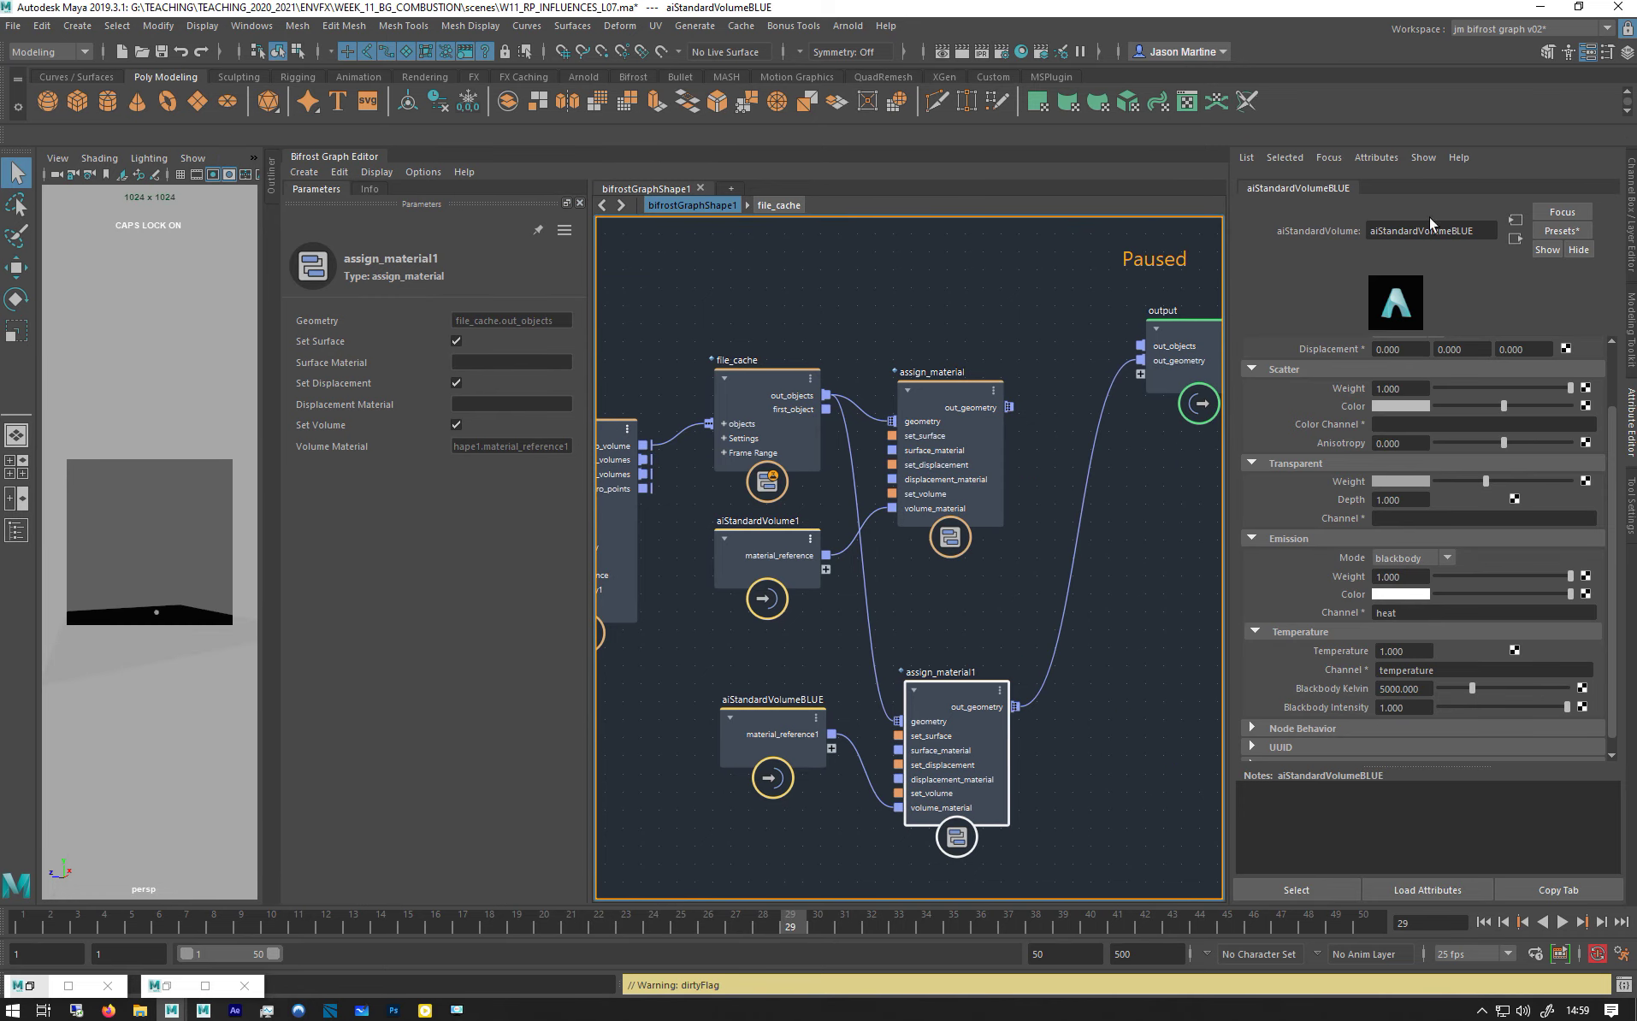
pyautogui.scroll(2, 1277, 411)
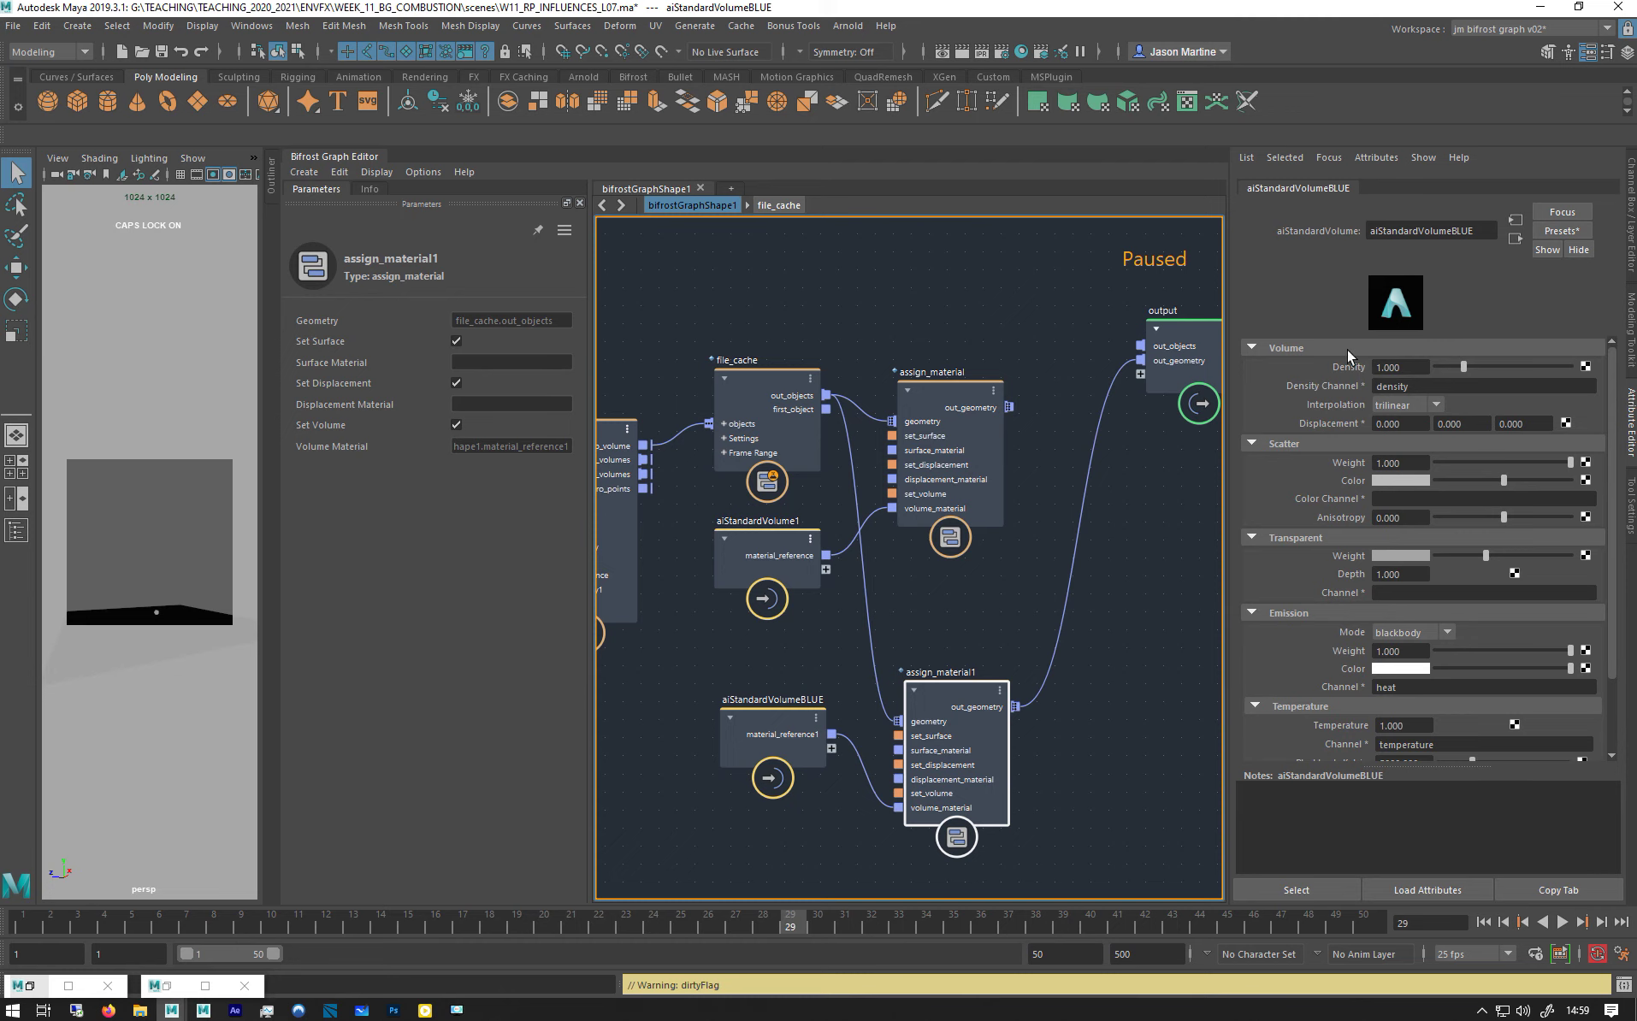
# Tidy the graph by nudging simulate_aero and assign_material and checking the aero_volume wire
pyautogui.keyDown('alt'); pyautogui.moveTo(736, 336); pyautogui.dragTo(954, 286, button='middle'); pyautogui.keyUp('alt')
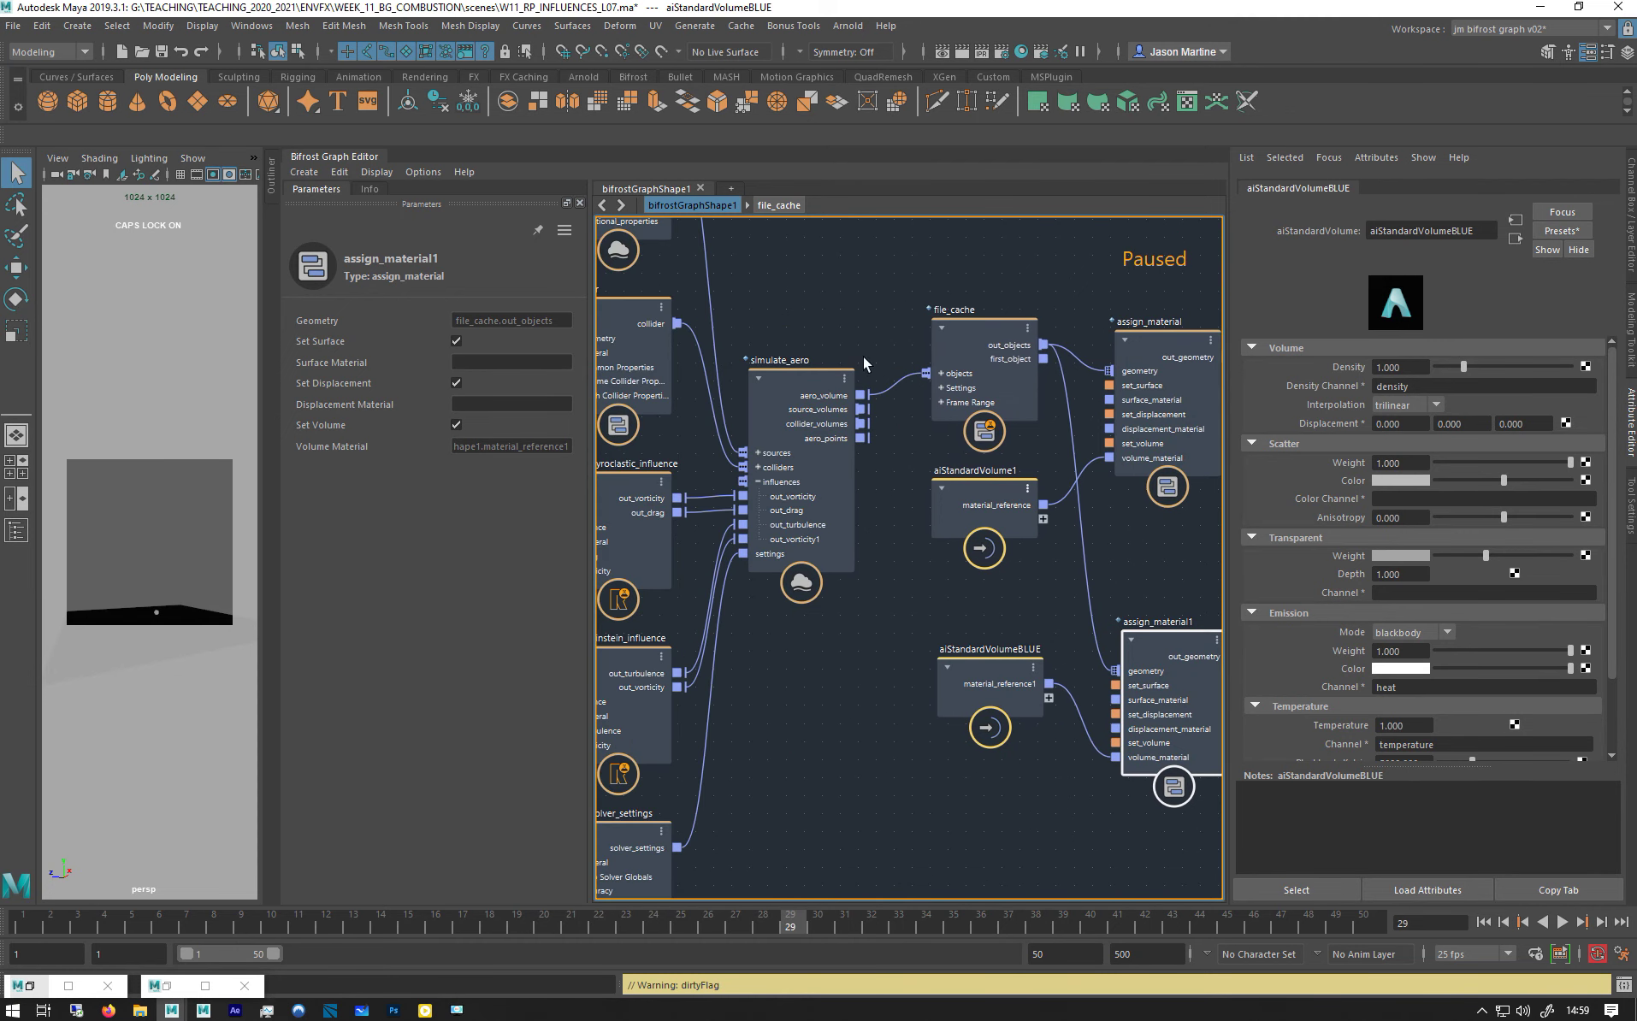
pyautogui.moveTo(808, 394); pyautogui.dragTo(928, 420, button='middle')
pyautogui.click(714, 383)
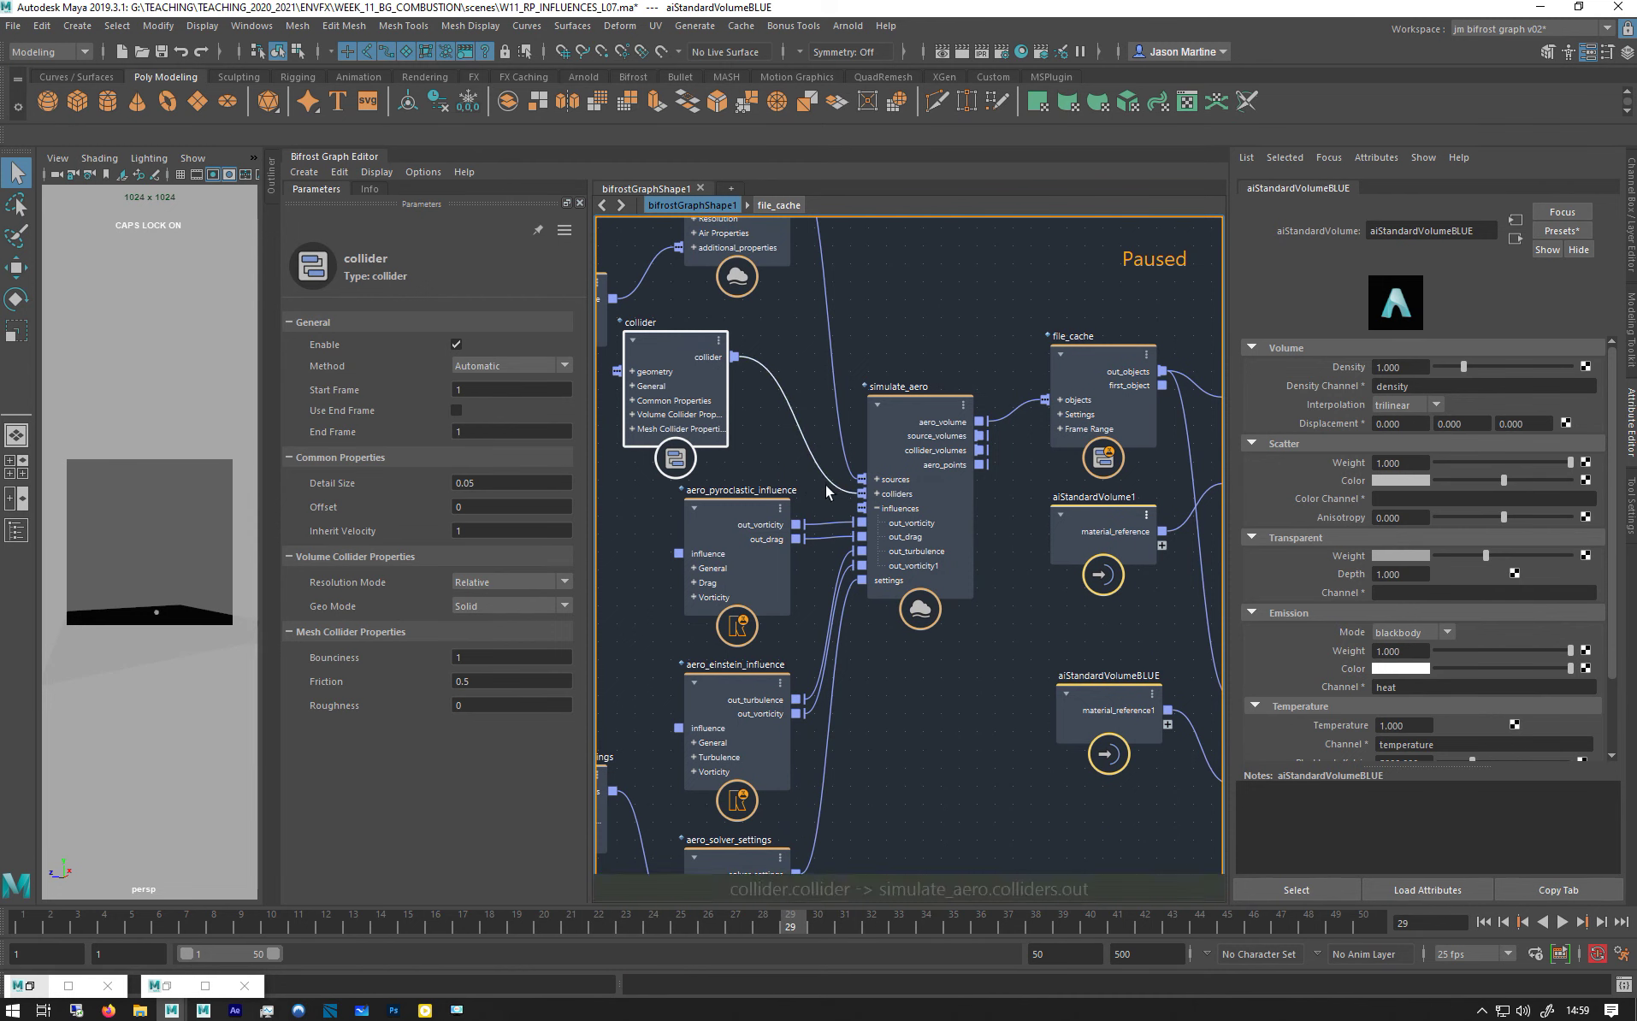
pyautogui.moveTo(919, 396); pyautogui.dragTo(891, 382)
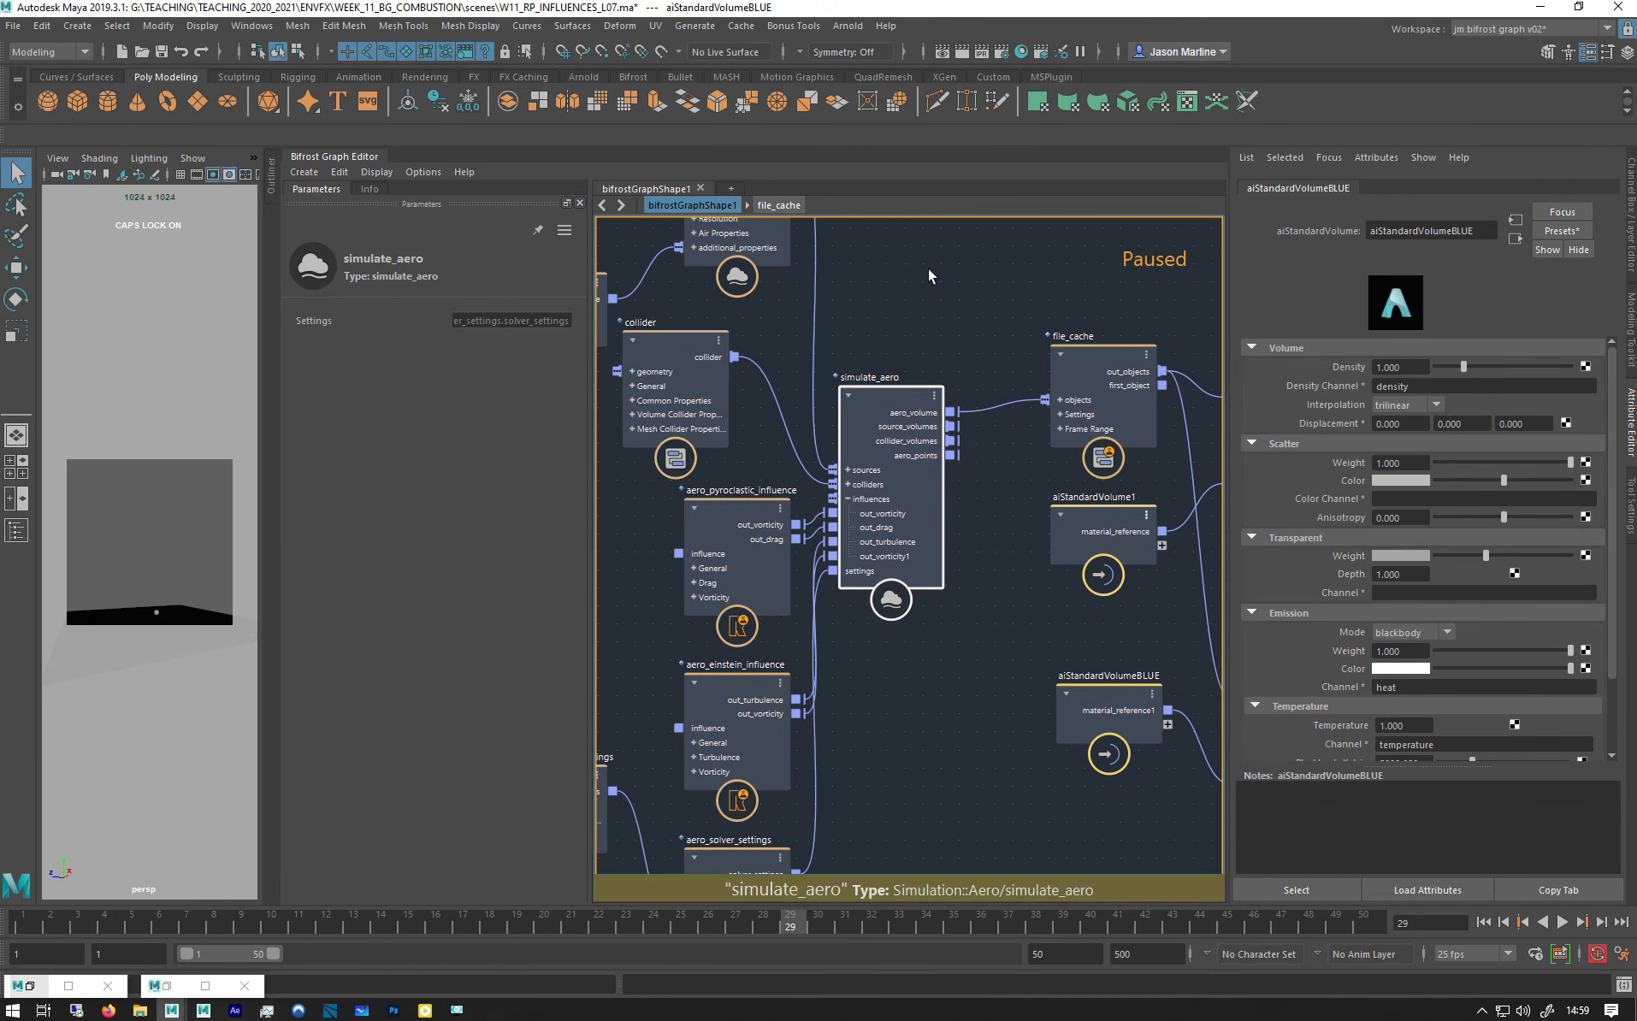
pyautogui.rightClick(997, 402)
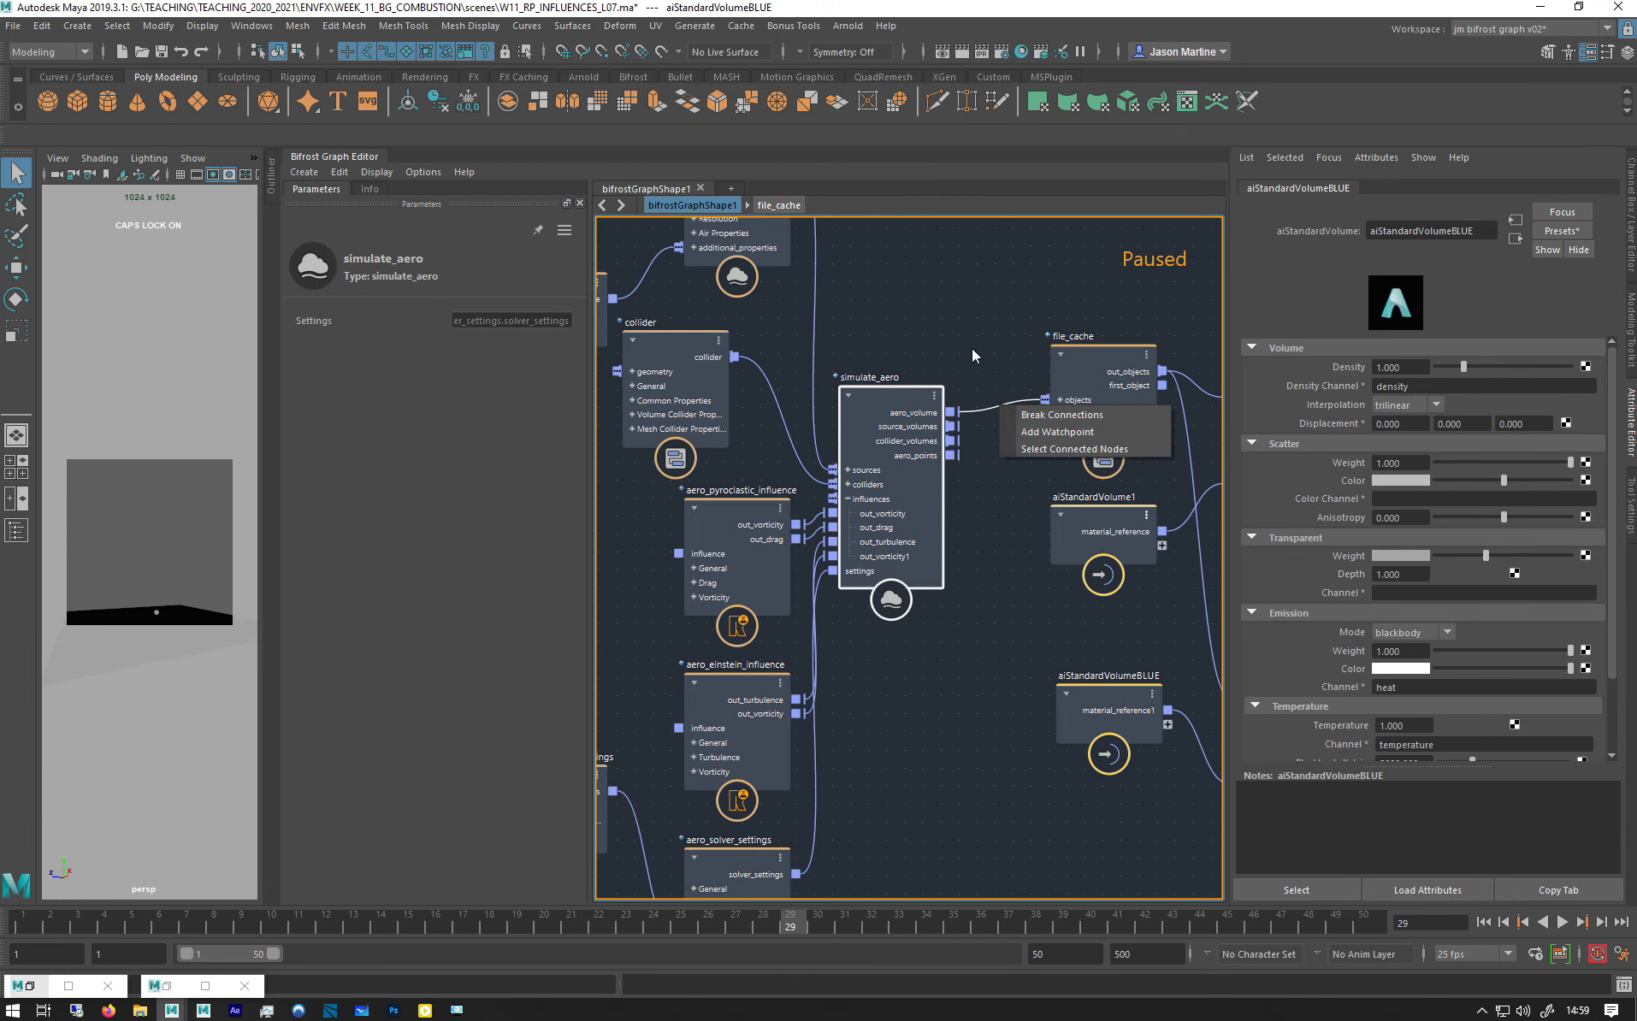
pyautogui.moveTo(958, 327); pyautogui.dragTo(736, 333, button='middle')
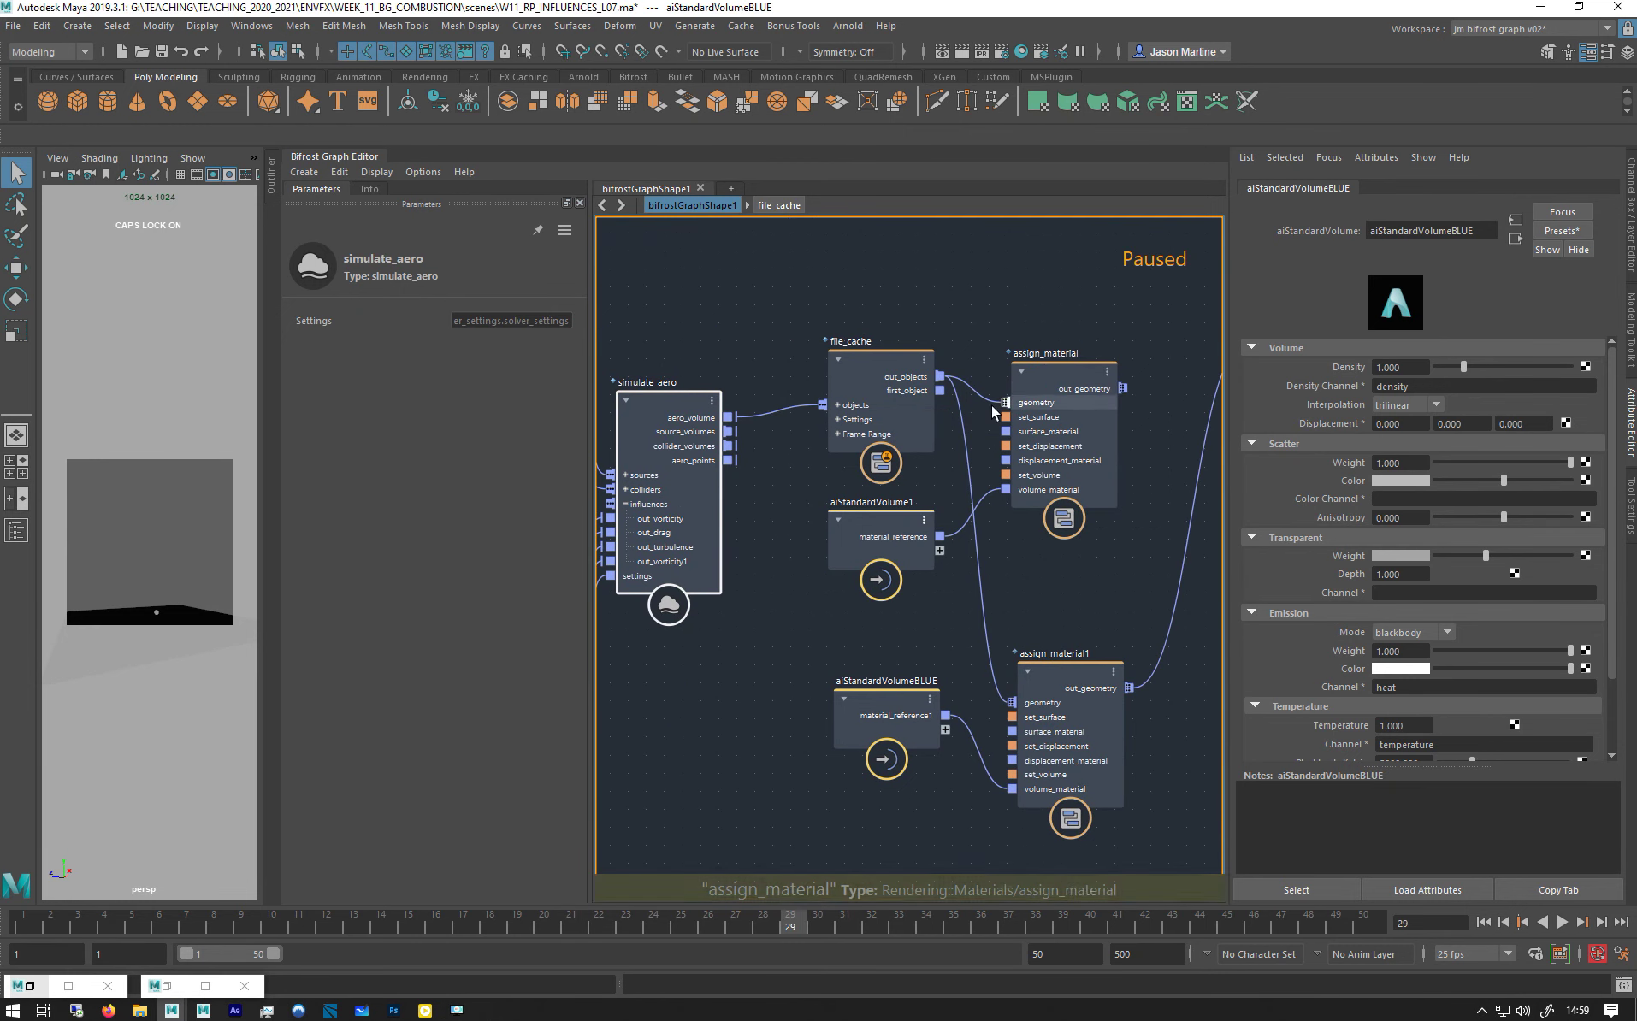
pyautogui.click(1084, 356)
pyautogui.moveTo(1084, 353); pyautogui.dragTo(1102, 335)
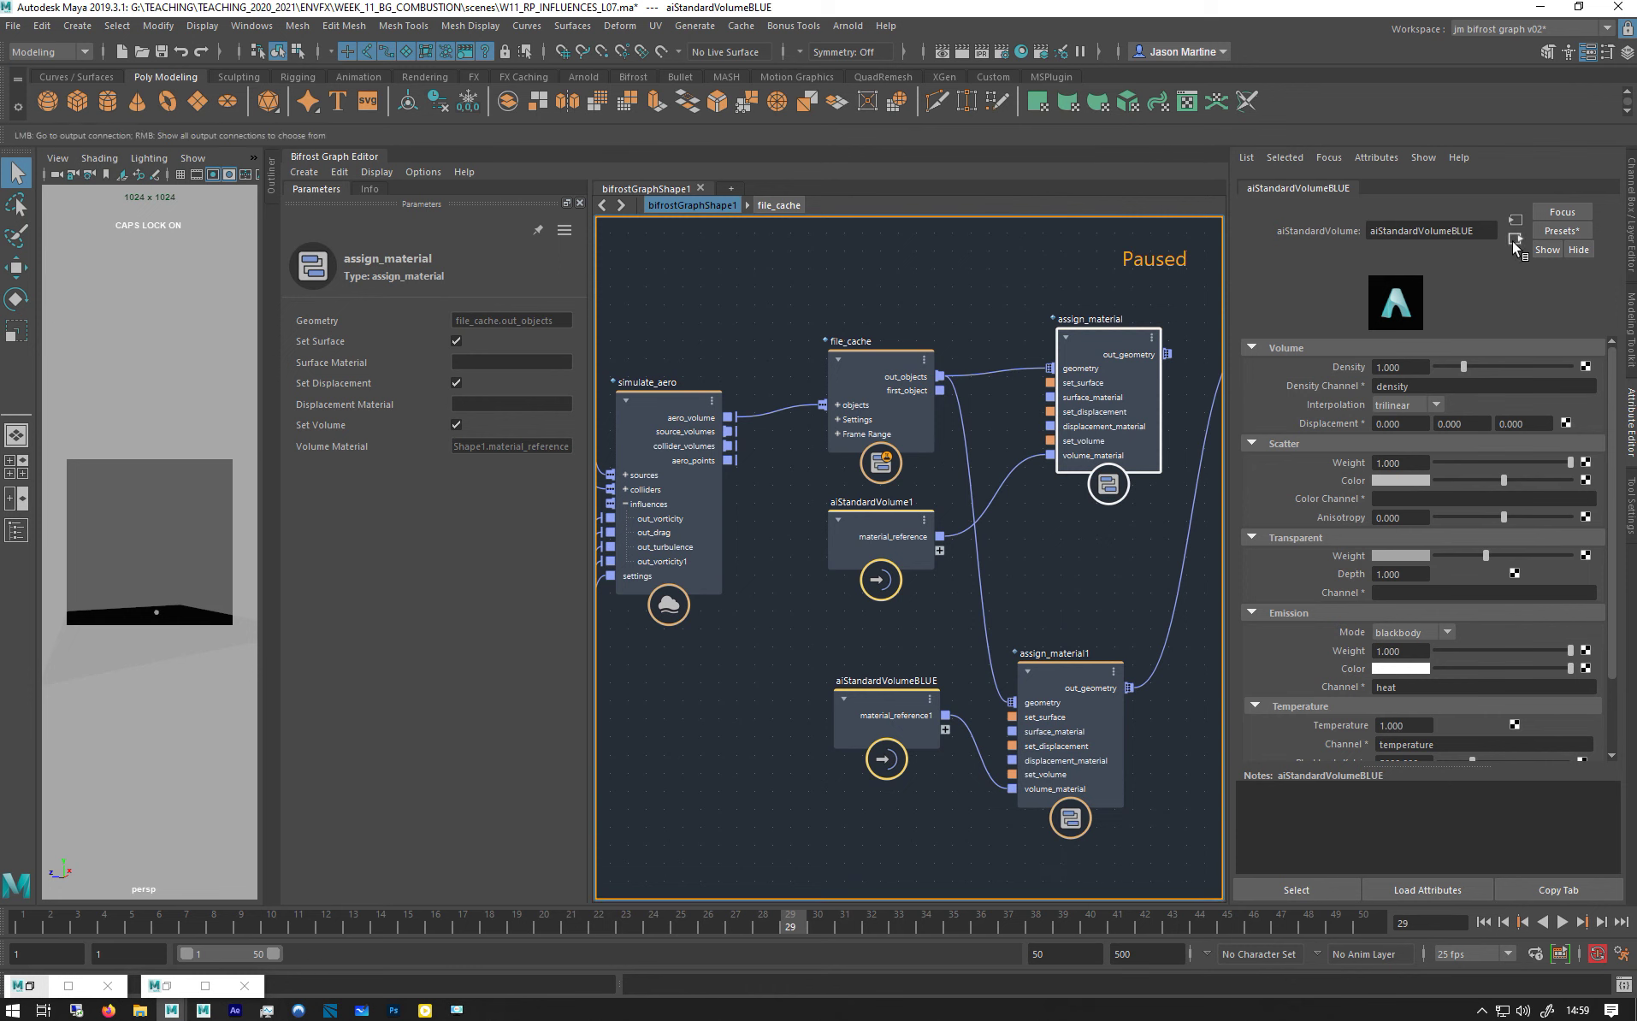
# Apply the blue_flame preset to aiStandardVolumeBLUE and widen the Attribute Editor
pyautogui.click(1551, 239)
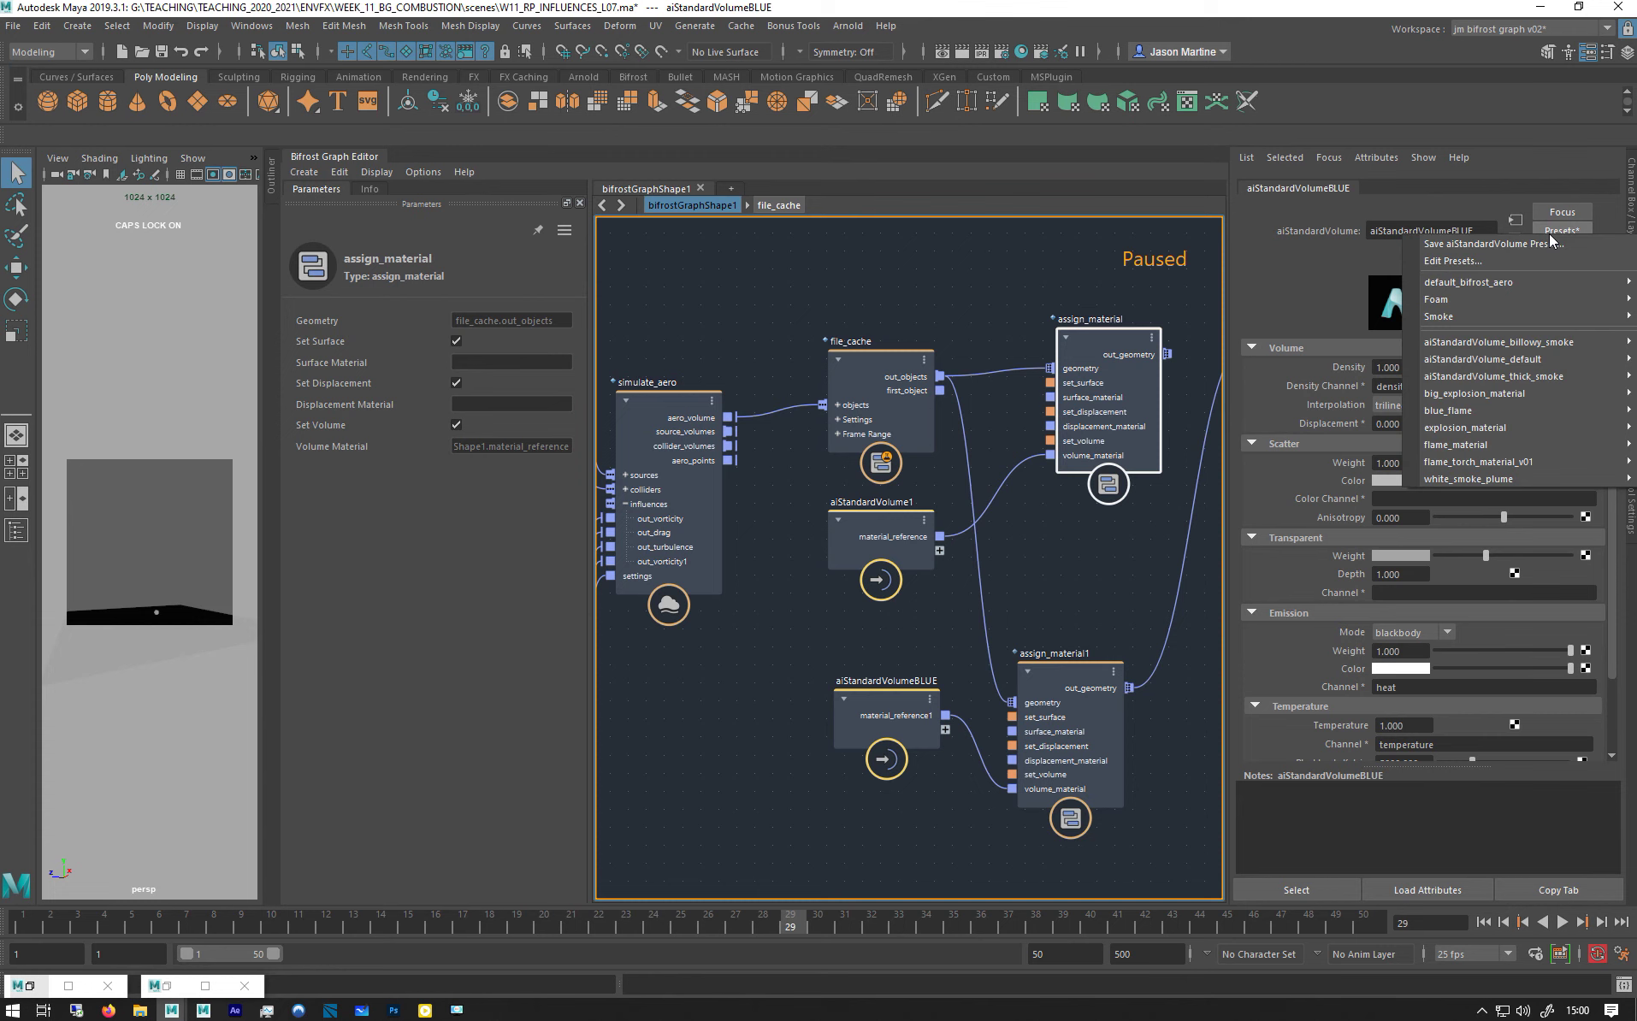
pyautogui.moveTo(1598, 463)
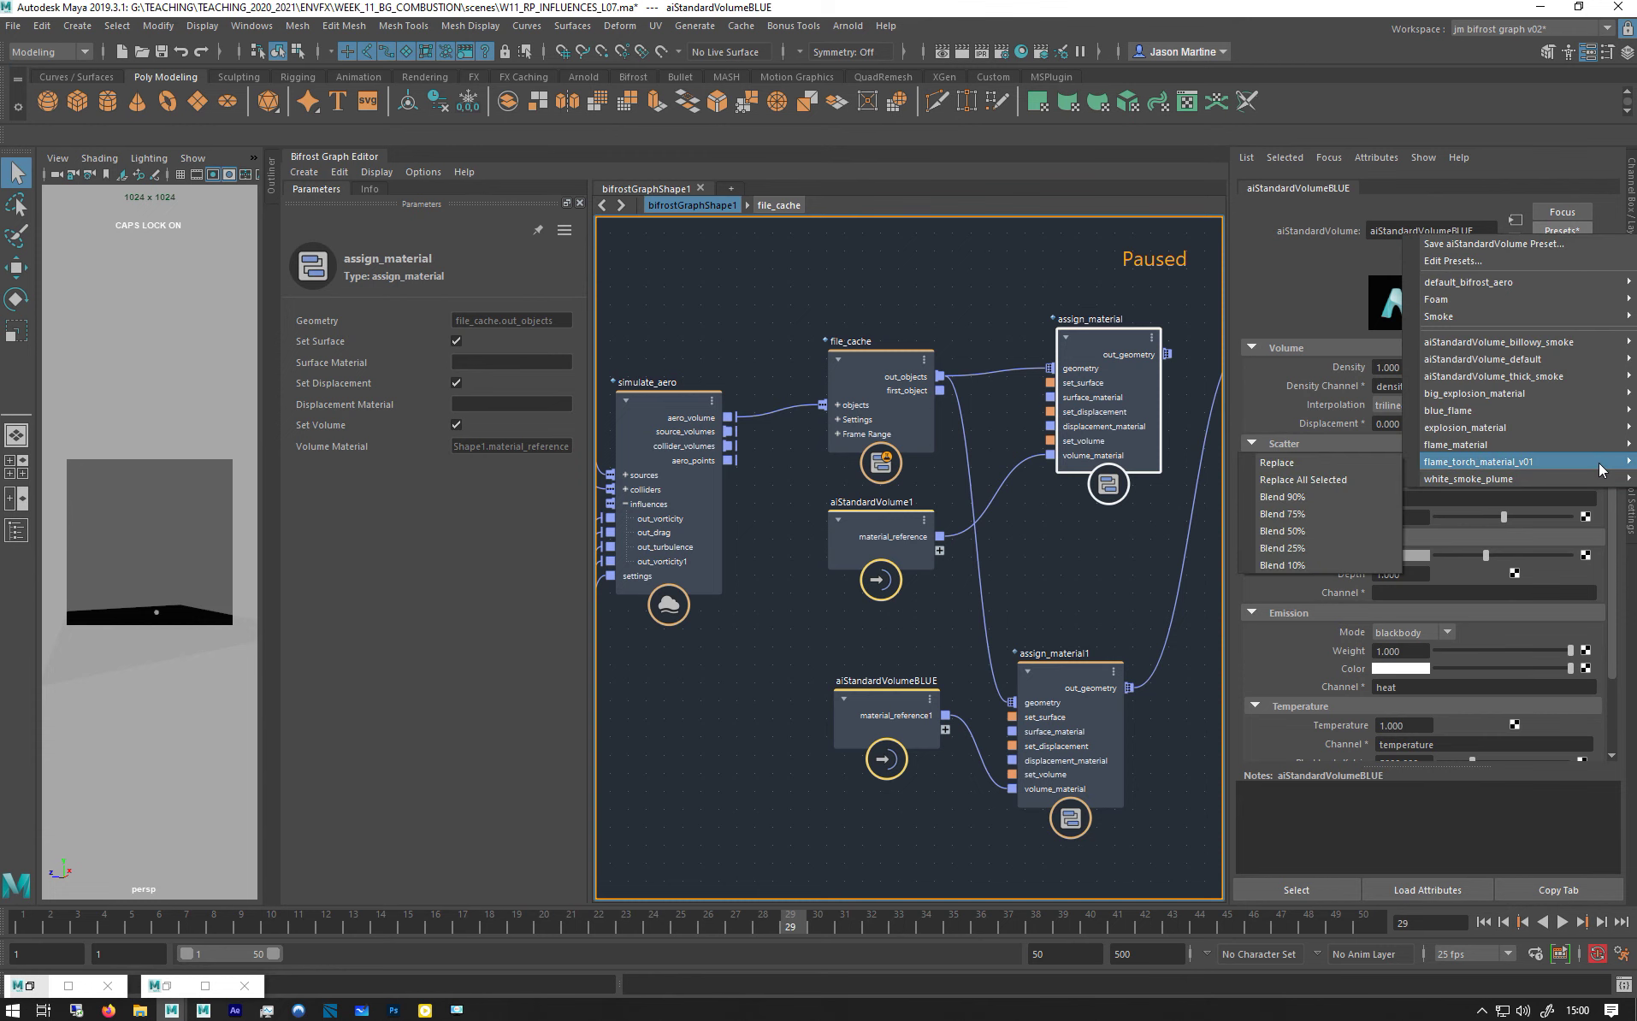
pyautogui.moveTo(1587, 407)
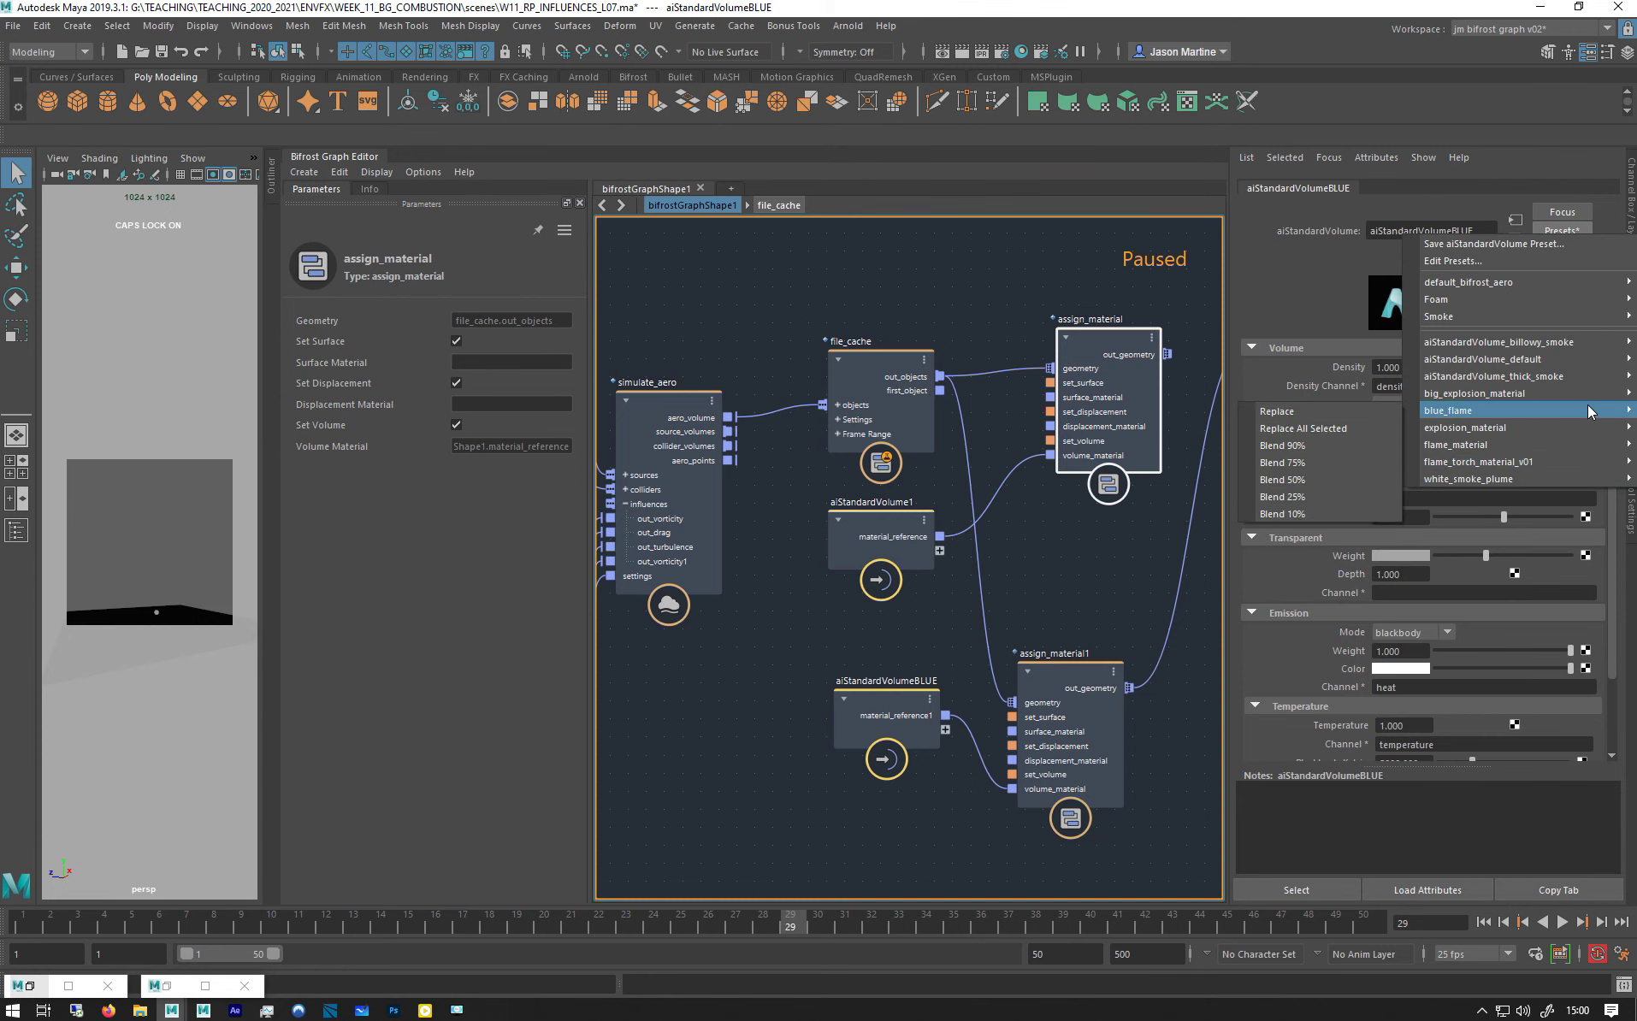
pyautogui.click(1330, 419)
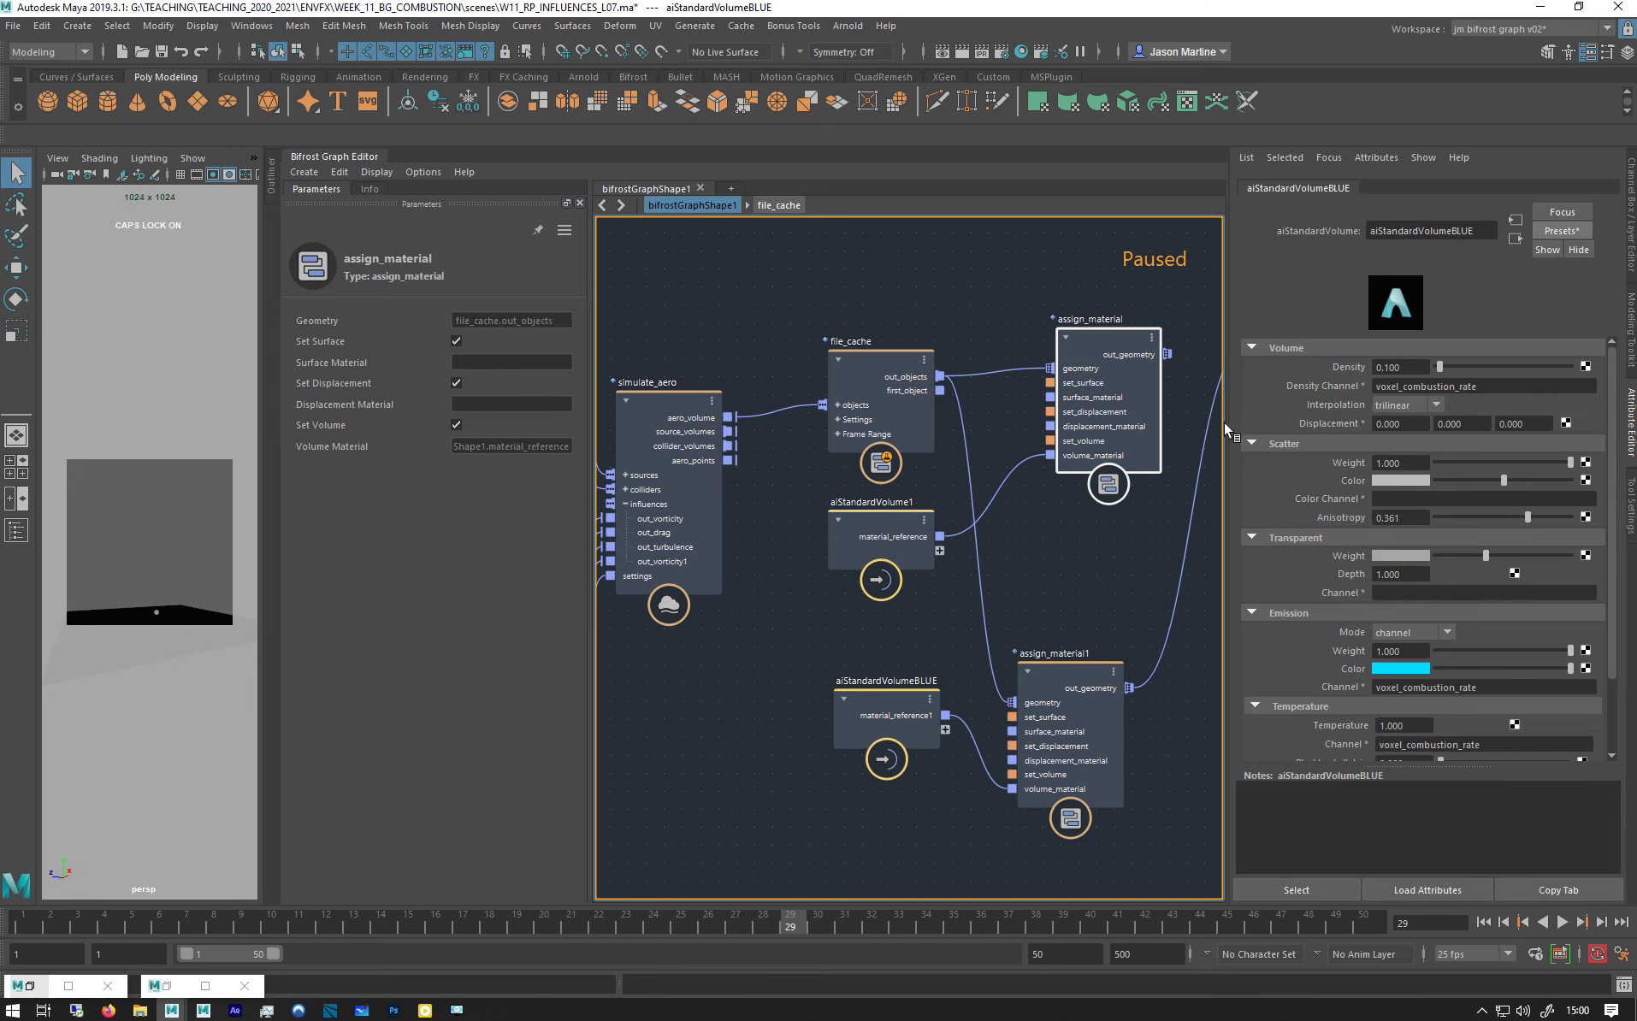
pyautogui.moveTo(1228, 436); pyautogui.dragTo(1085, 438)
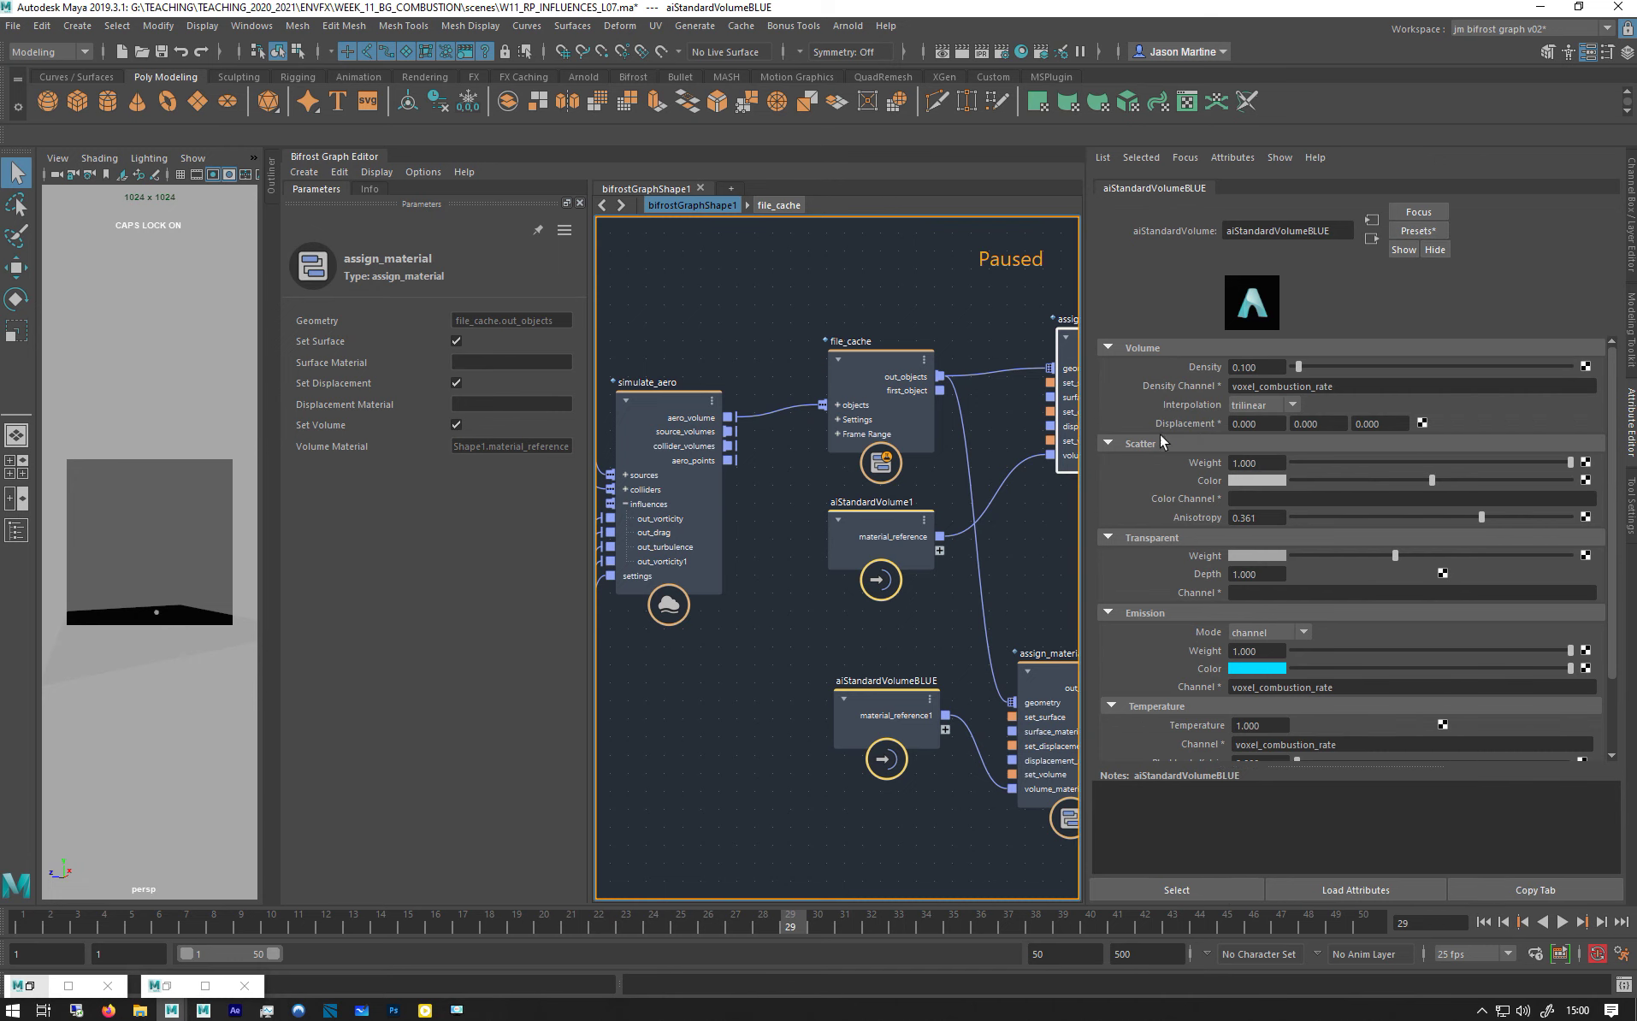
# Check the Density and Emission channel names and clear the Temperature Channel
pyautogui.doubleClick(1341, 386)
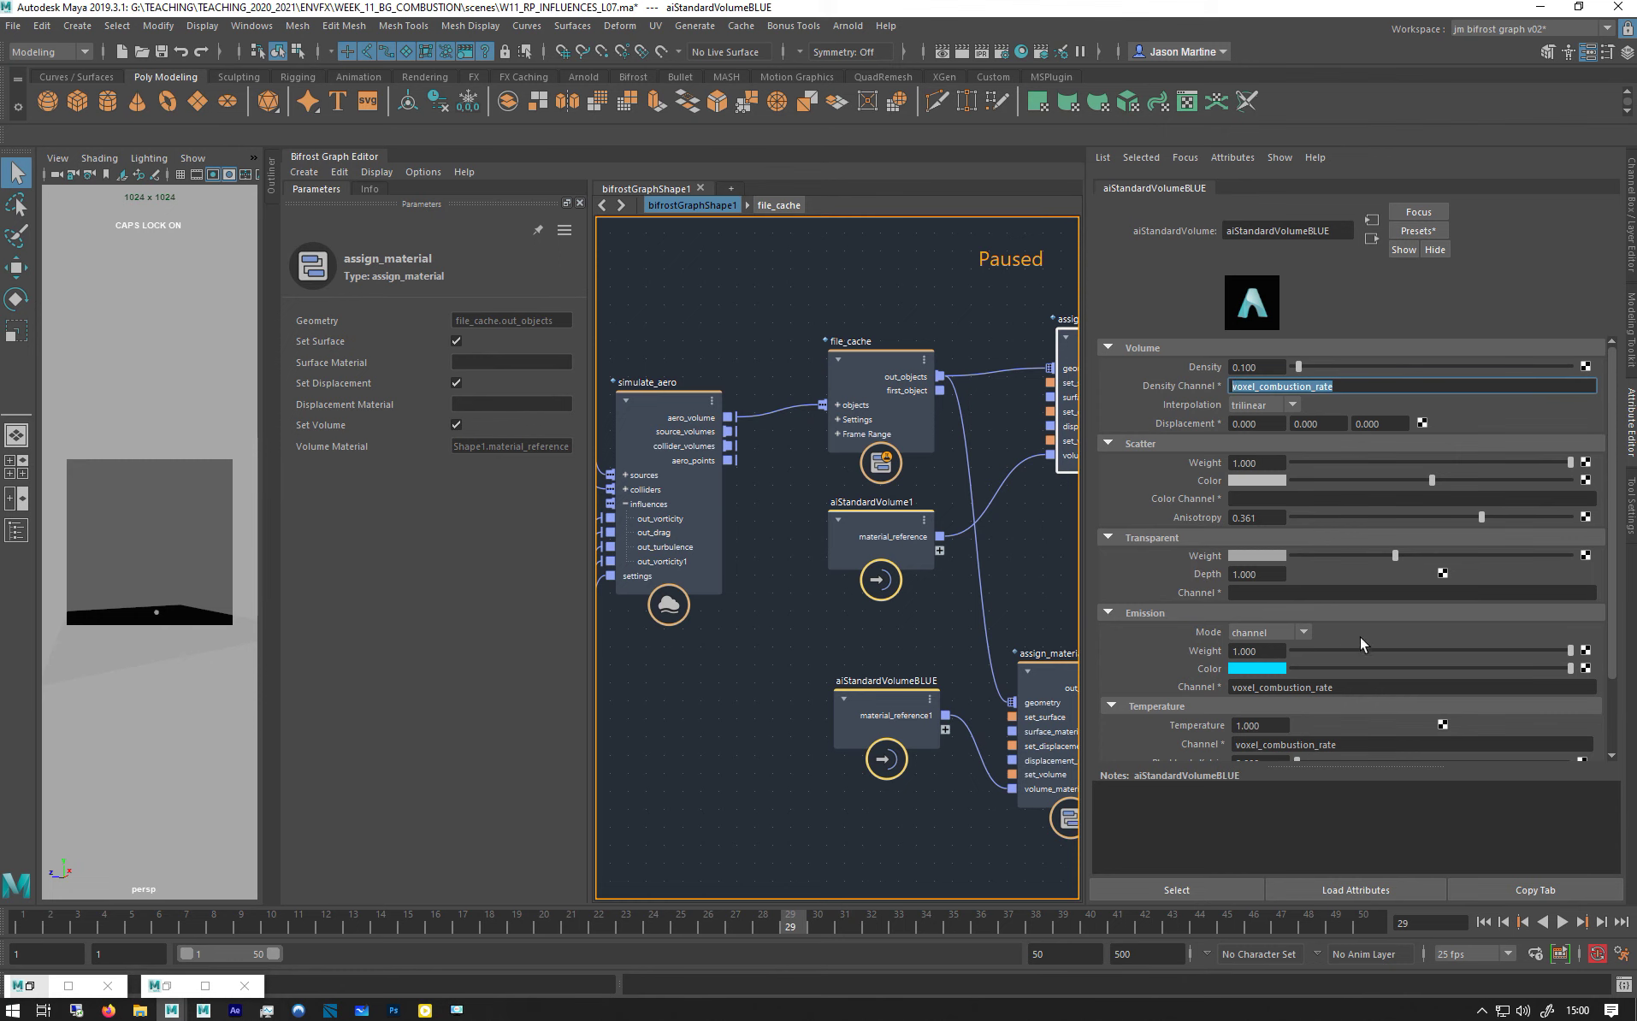
pyautogui.scroll(-1, 1419, 635)
pyautogui.scroll(1, 1275, 385)
pyautogui.scroll(-2, 1337, 551)
pyautogui.click(1369, 594)
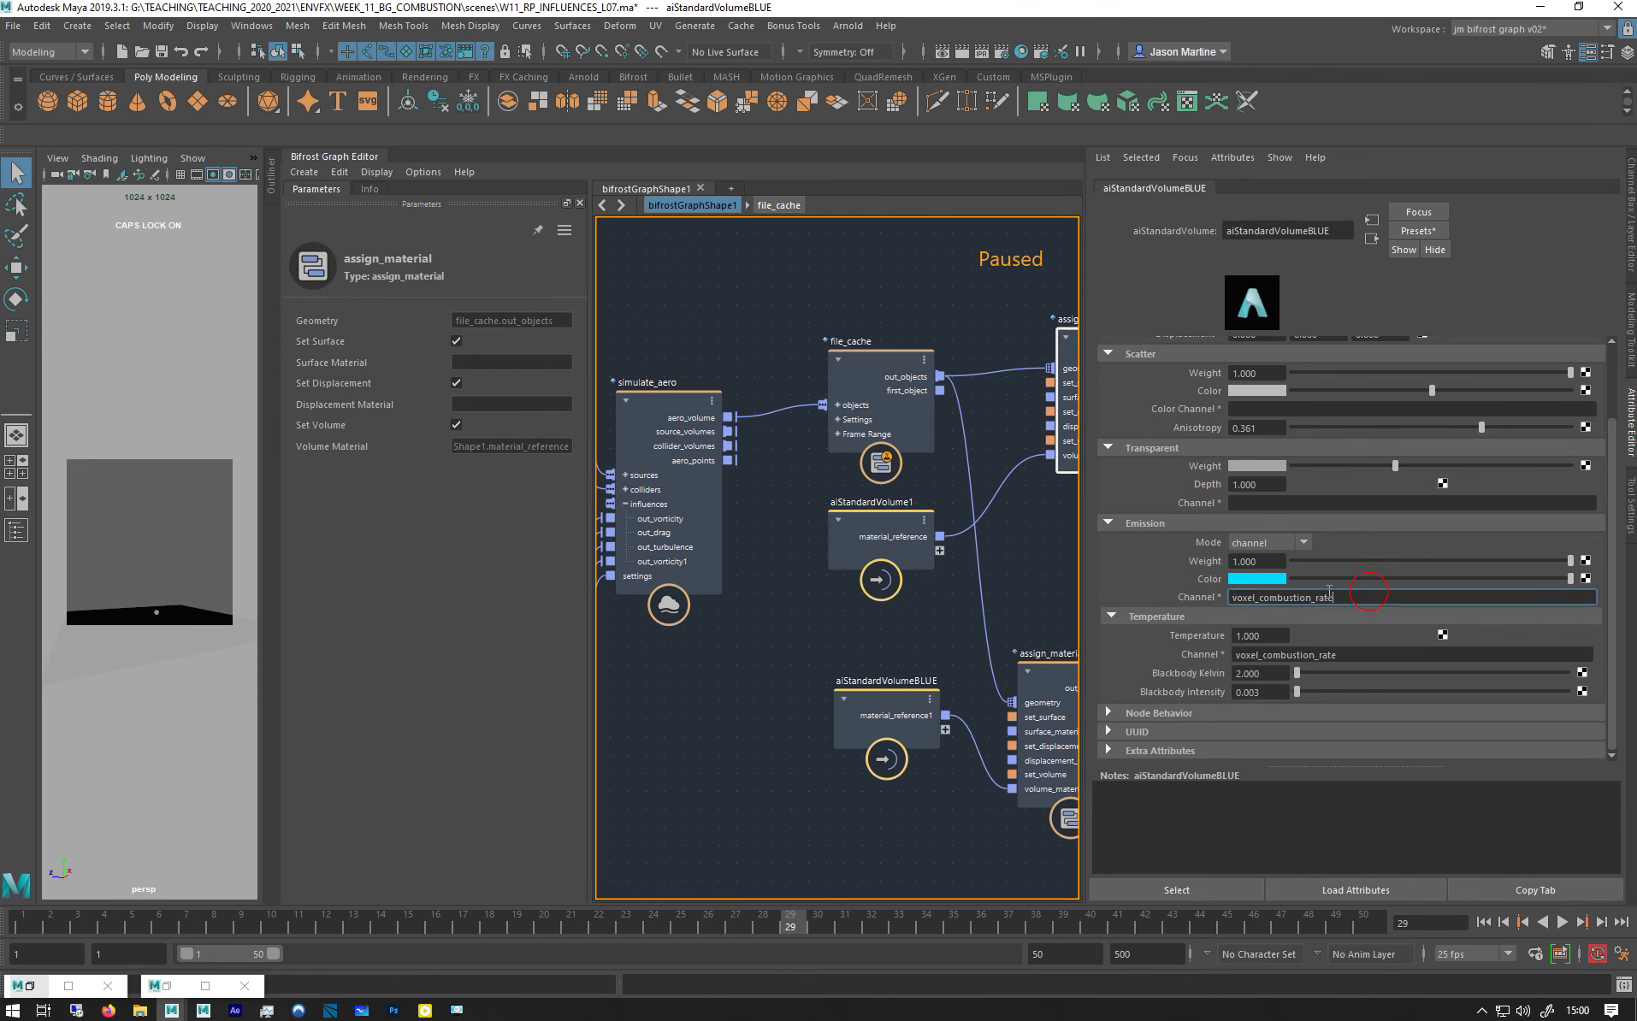
pyautogui.press('Return')
pyautogui.doubleClick(1379, 652)
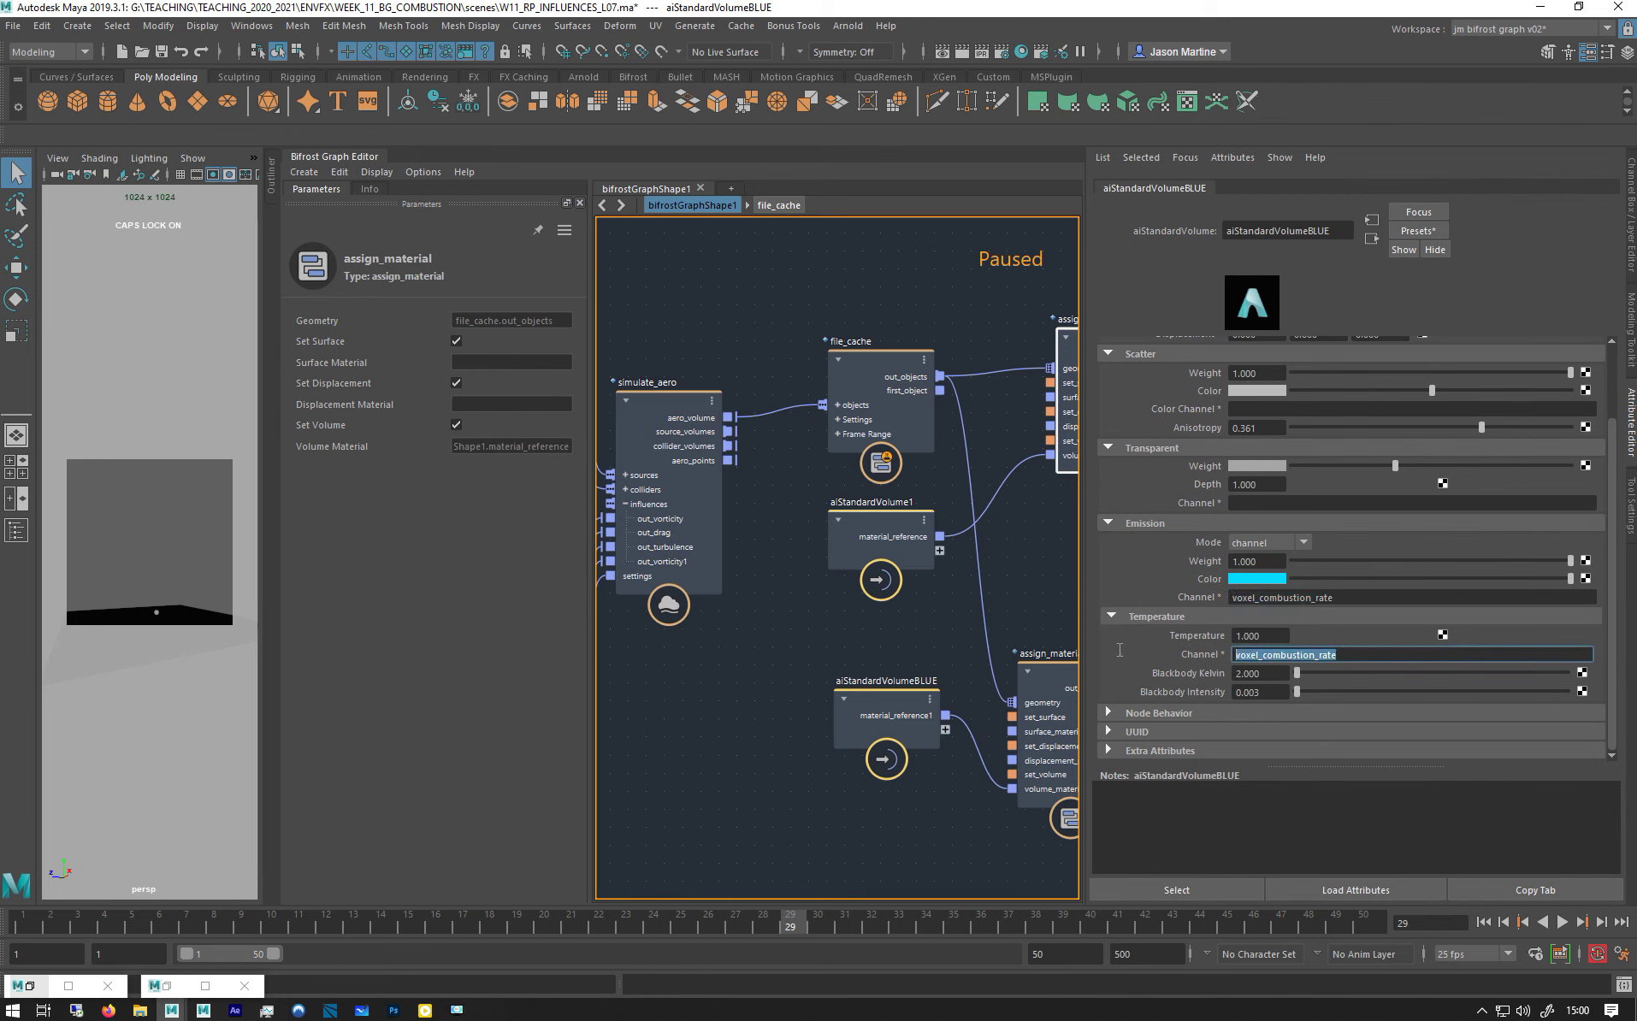
pyautogui.press('BackSpace')
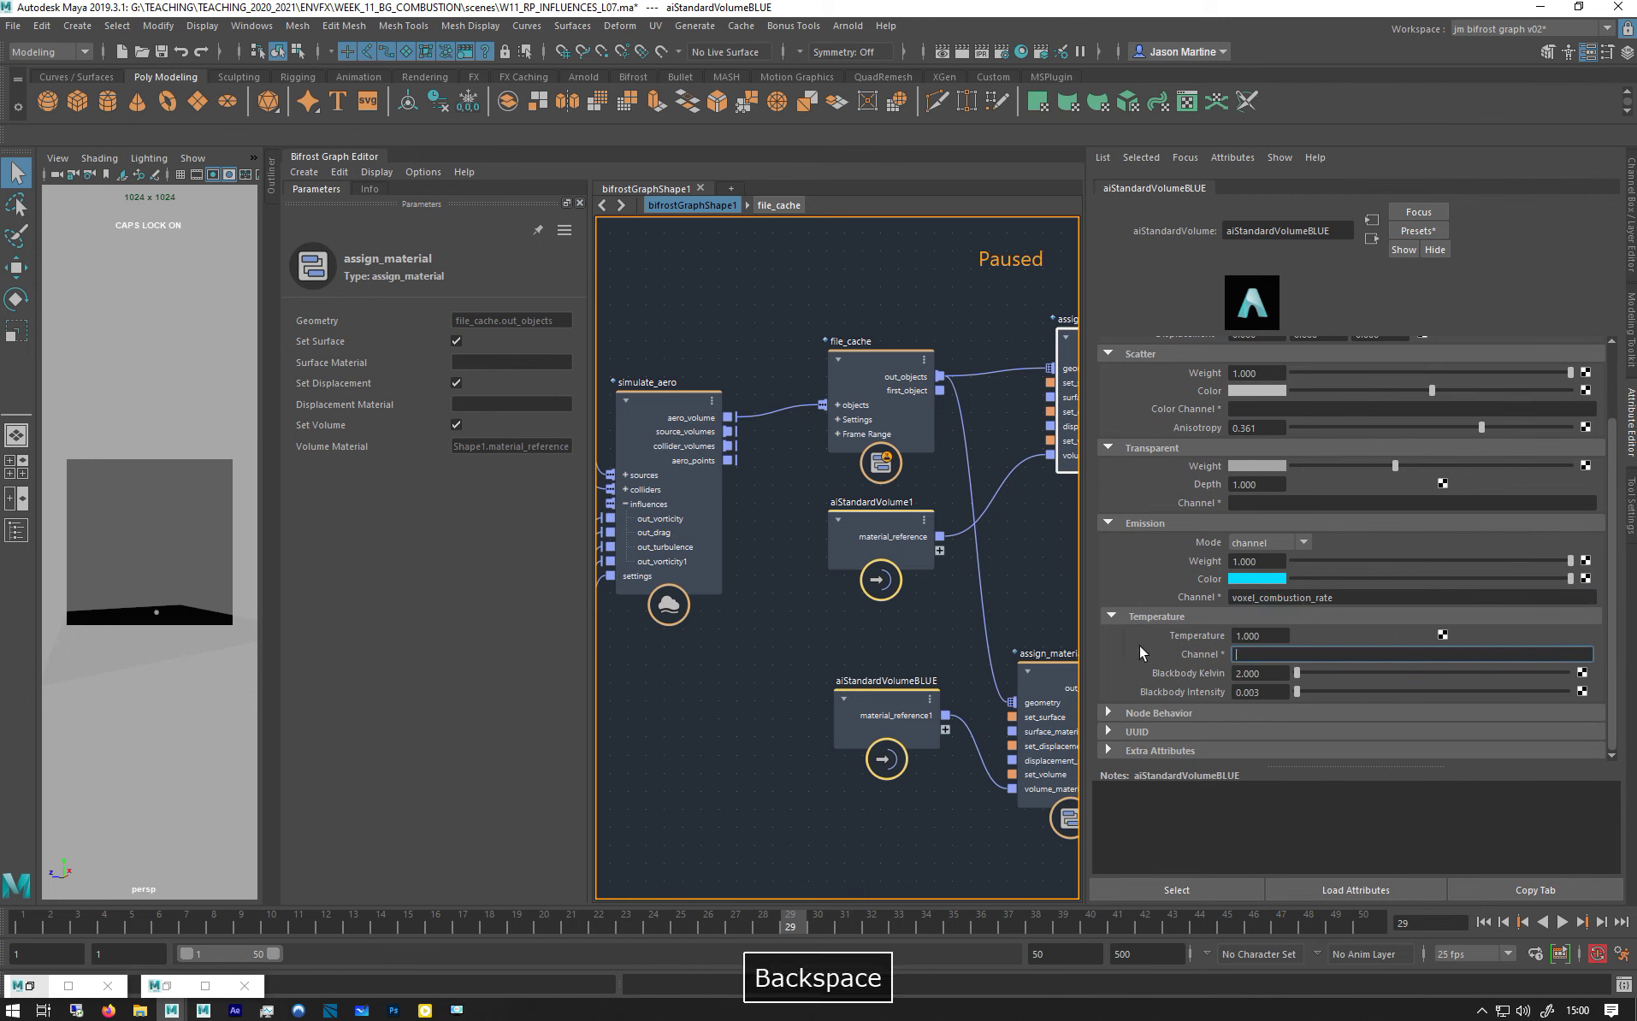
# Copy the voxel_combustion_rate Emission Channel name to the clipboard
pyautogui.doubleClick(1339, 597)
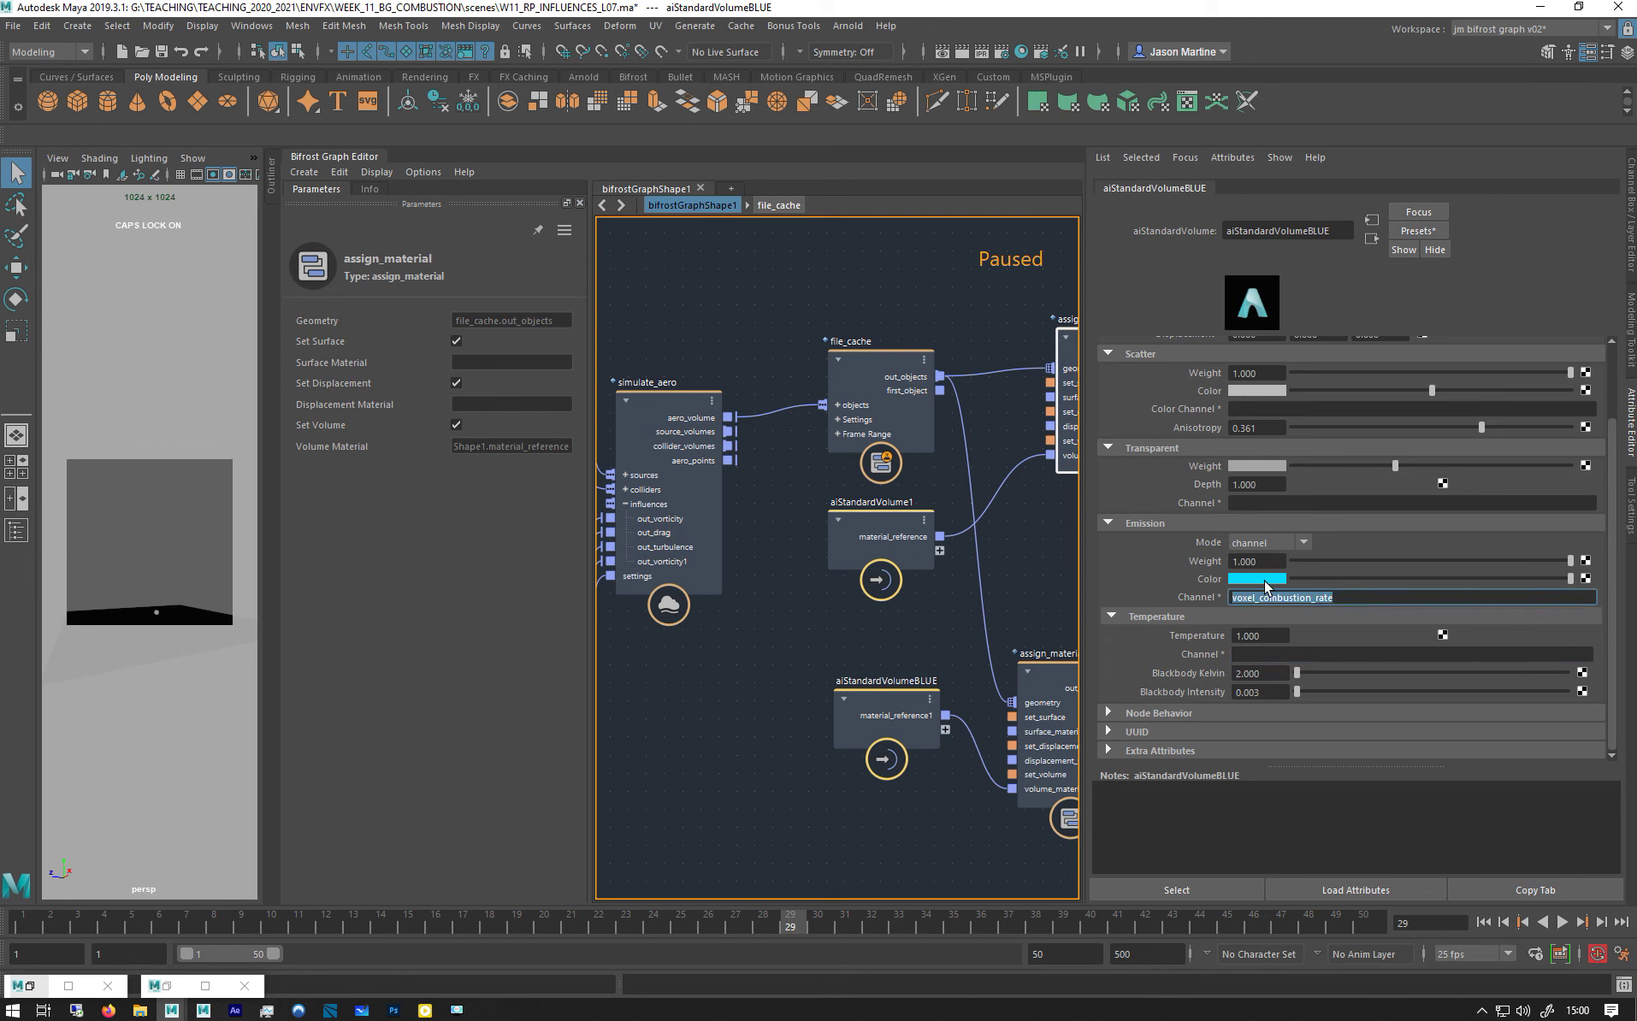
pyautogui.scroll(3, 1299, 575)
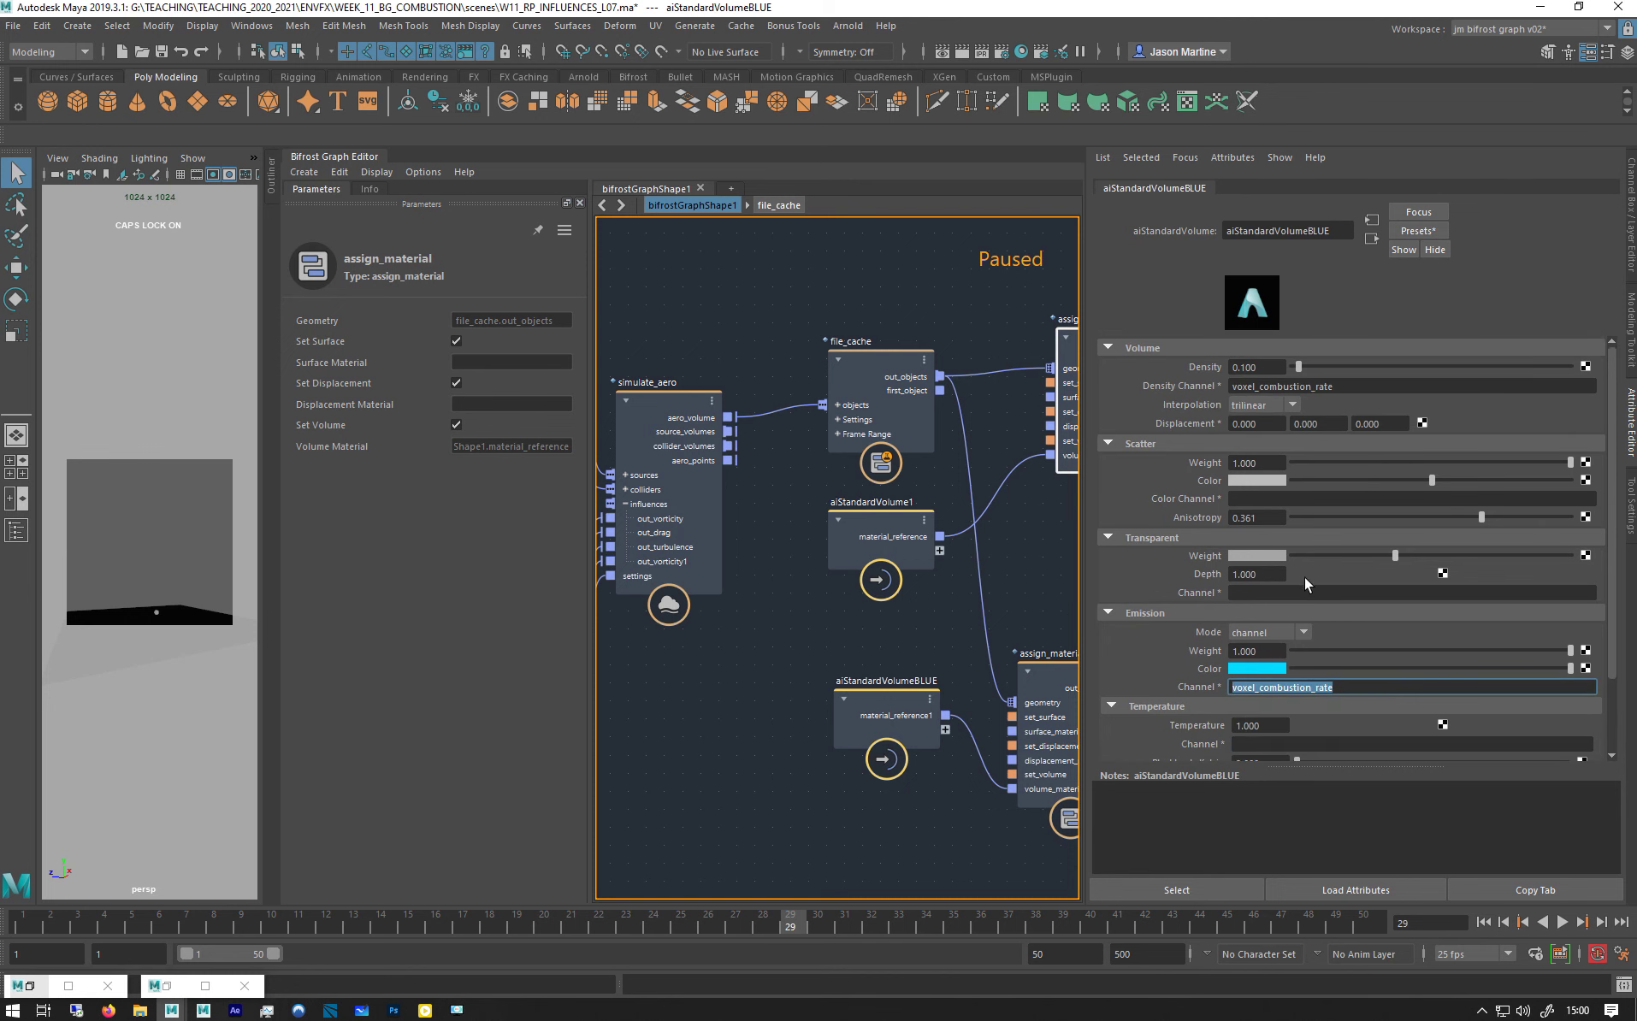
pyautogui.moveTo(1276, 369); pyautogui.dragTo(1222, 370)
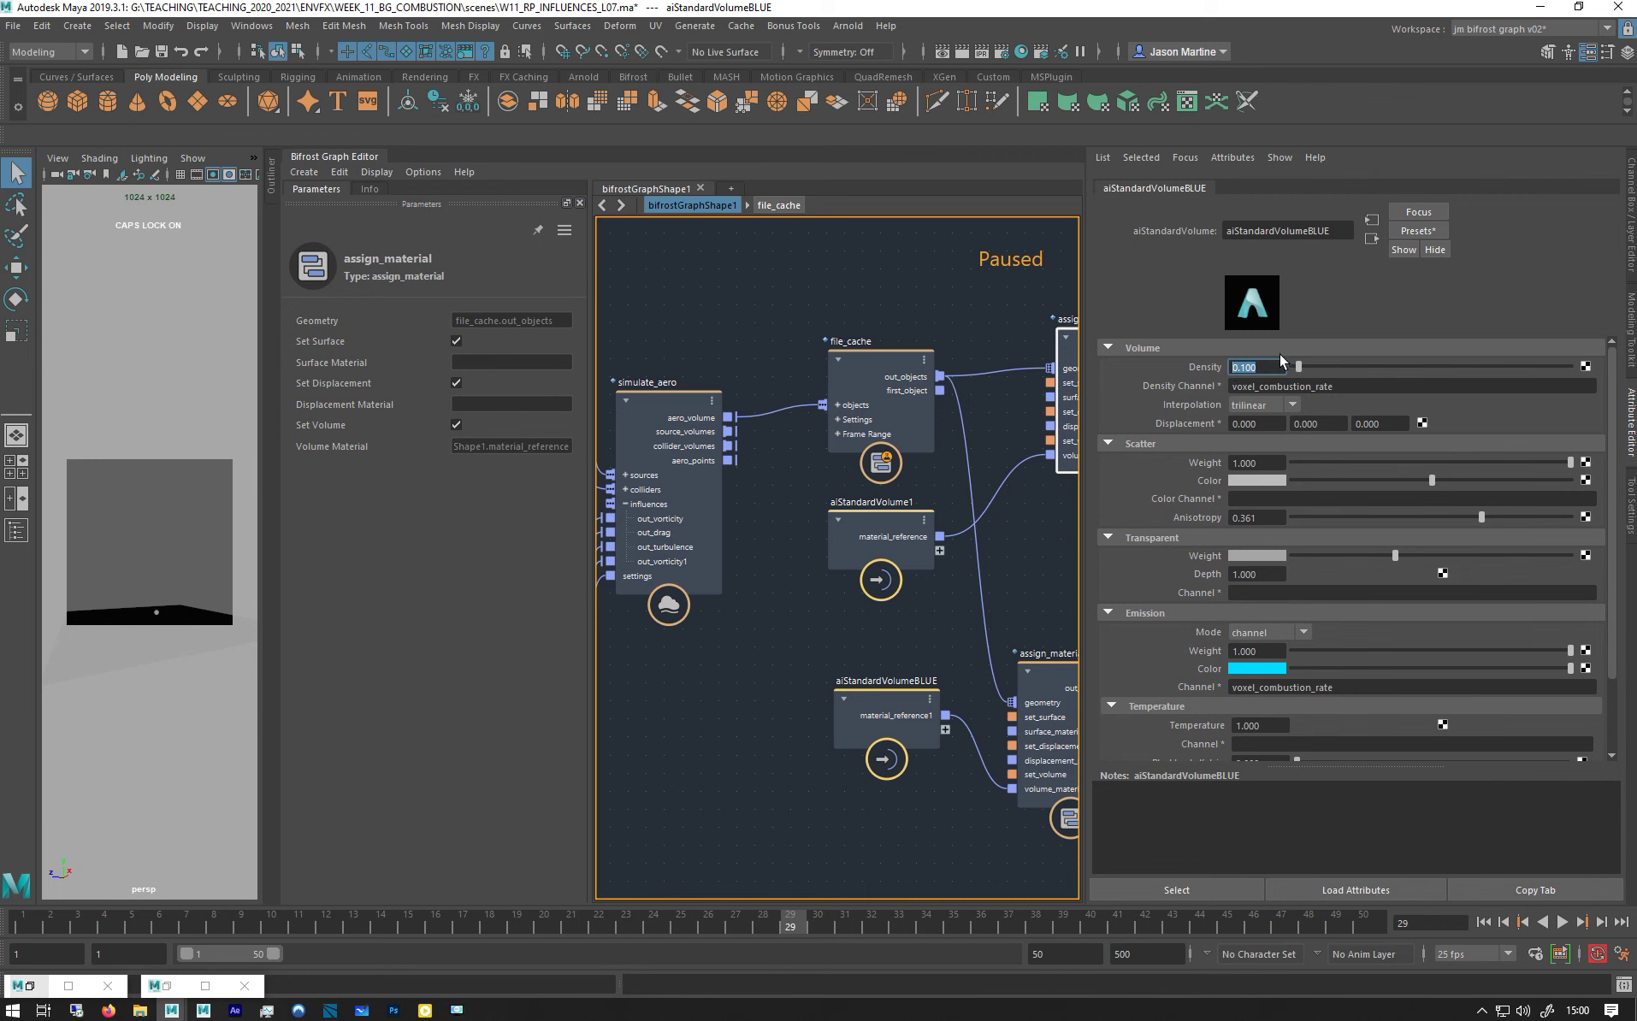
pyautogui.click(1339, 691)
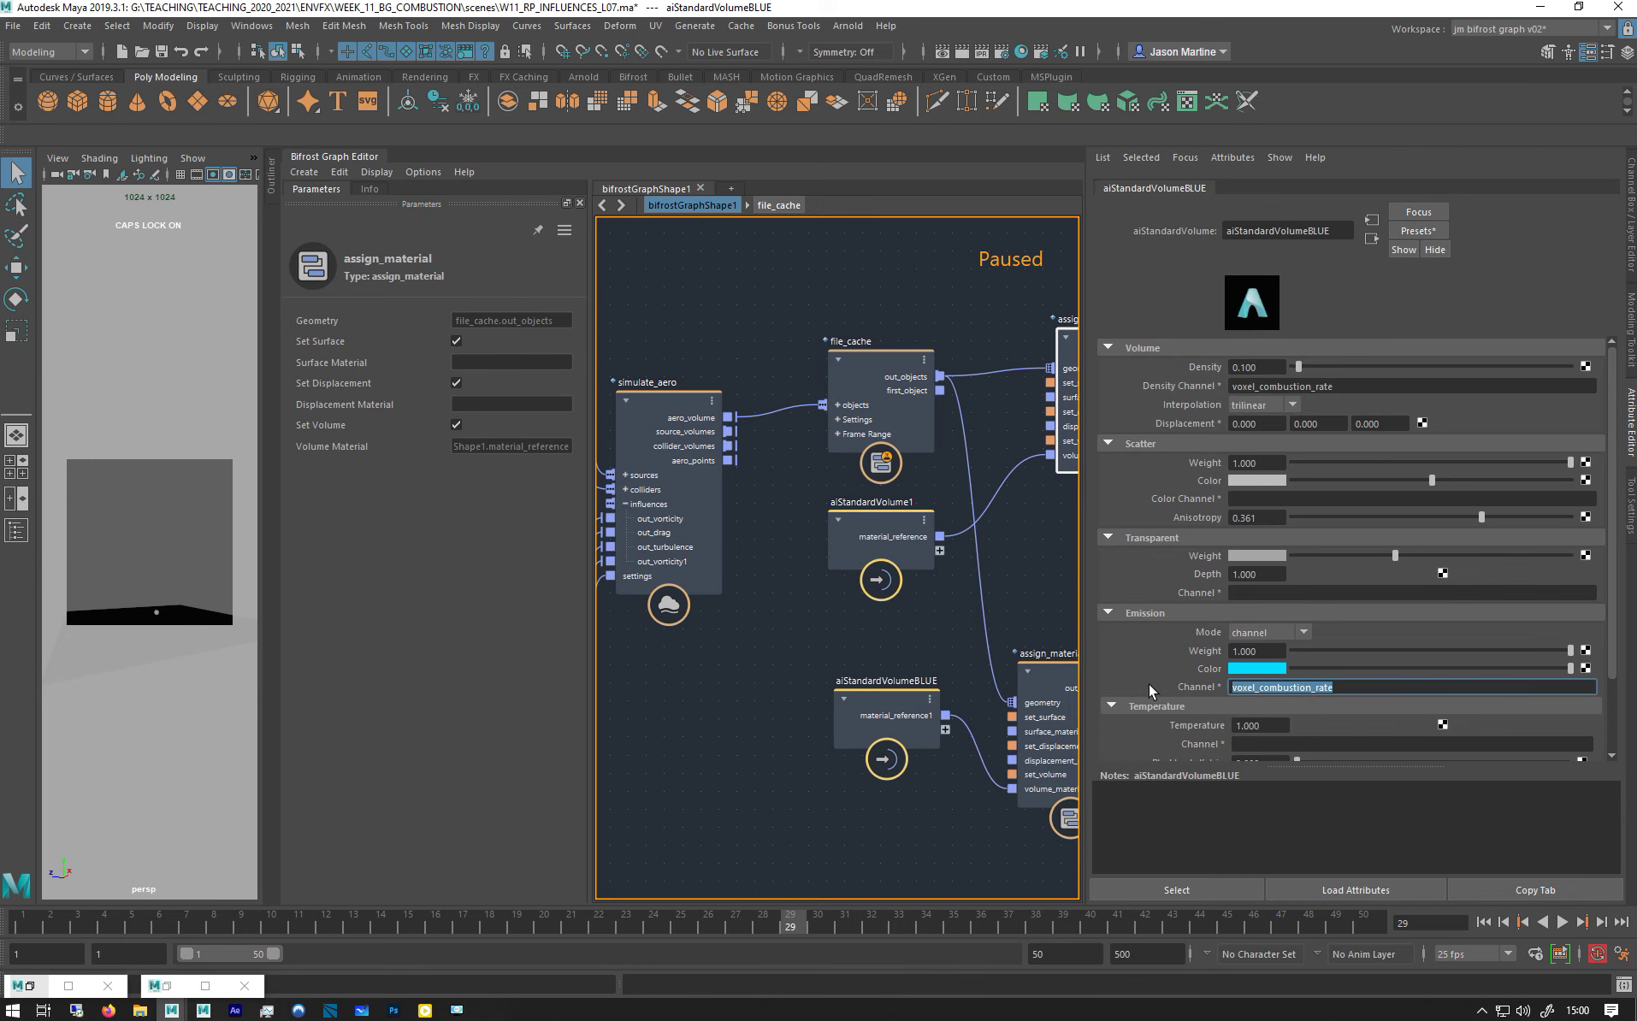
pyautogui.hotkey('ctrl', 'c')
# Paste voxel_combustion_rate into a new Notepad document, then return to Maya
pyautogui.click(12, 1010)
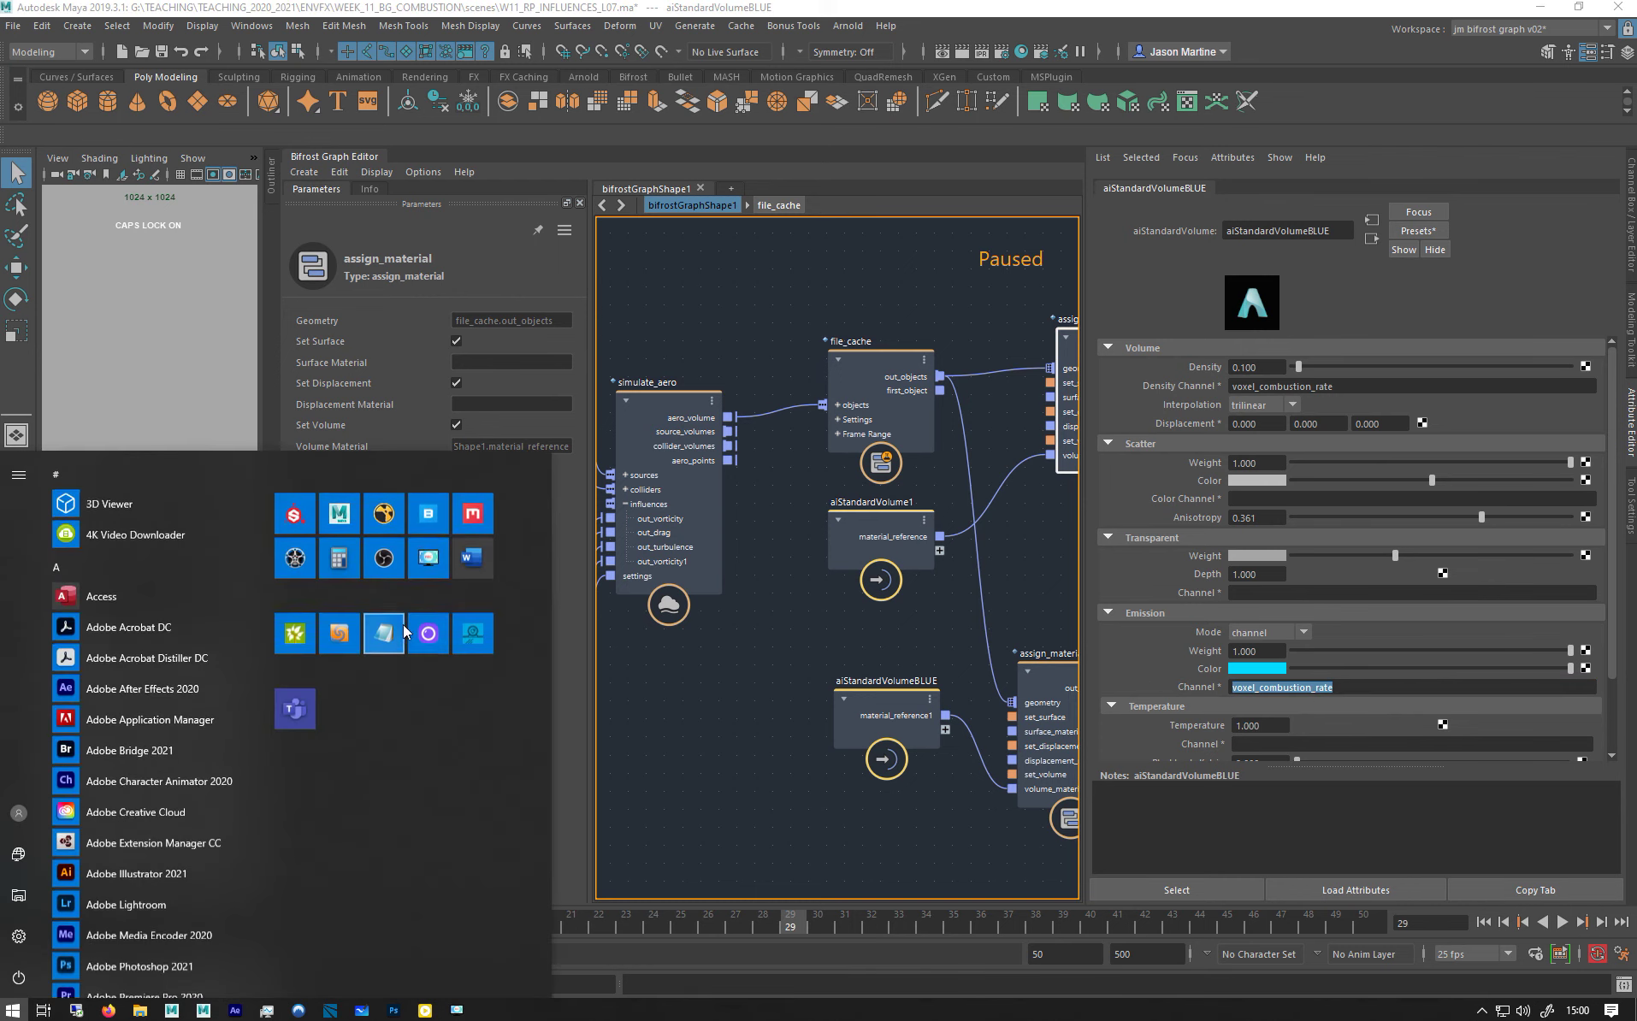
pyautogui.click(393, 629)
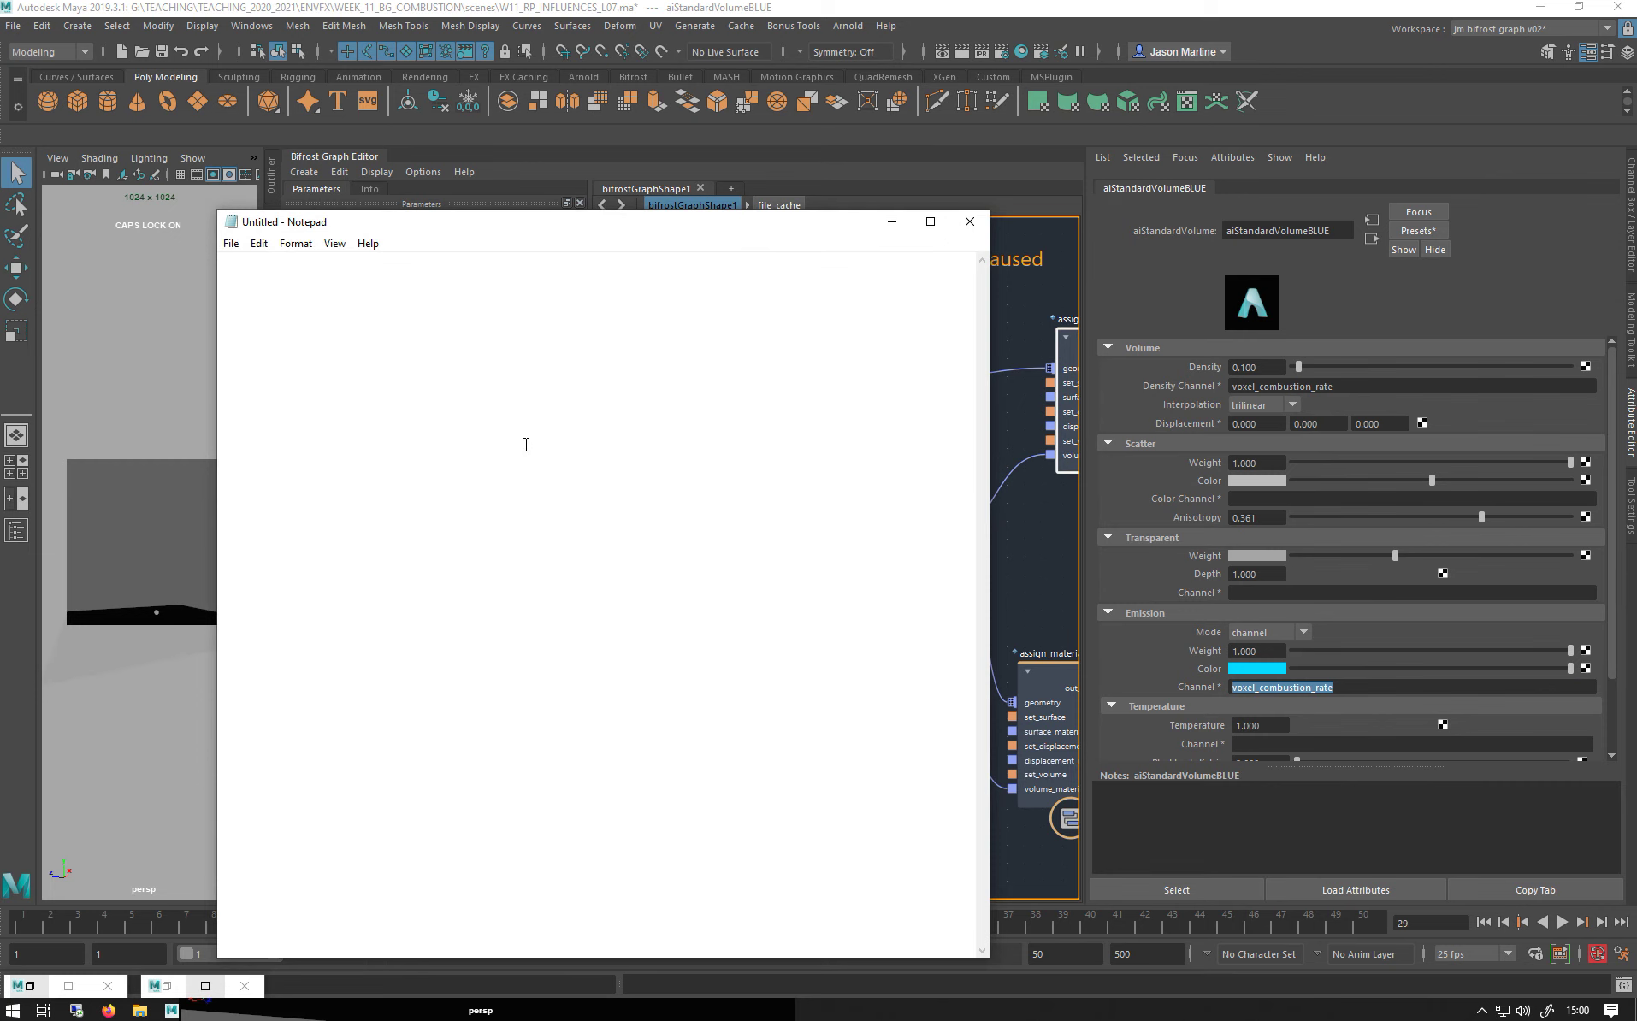
pyautogui.hotkey('ctrl', 'v')
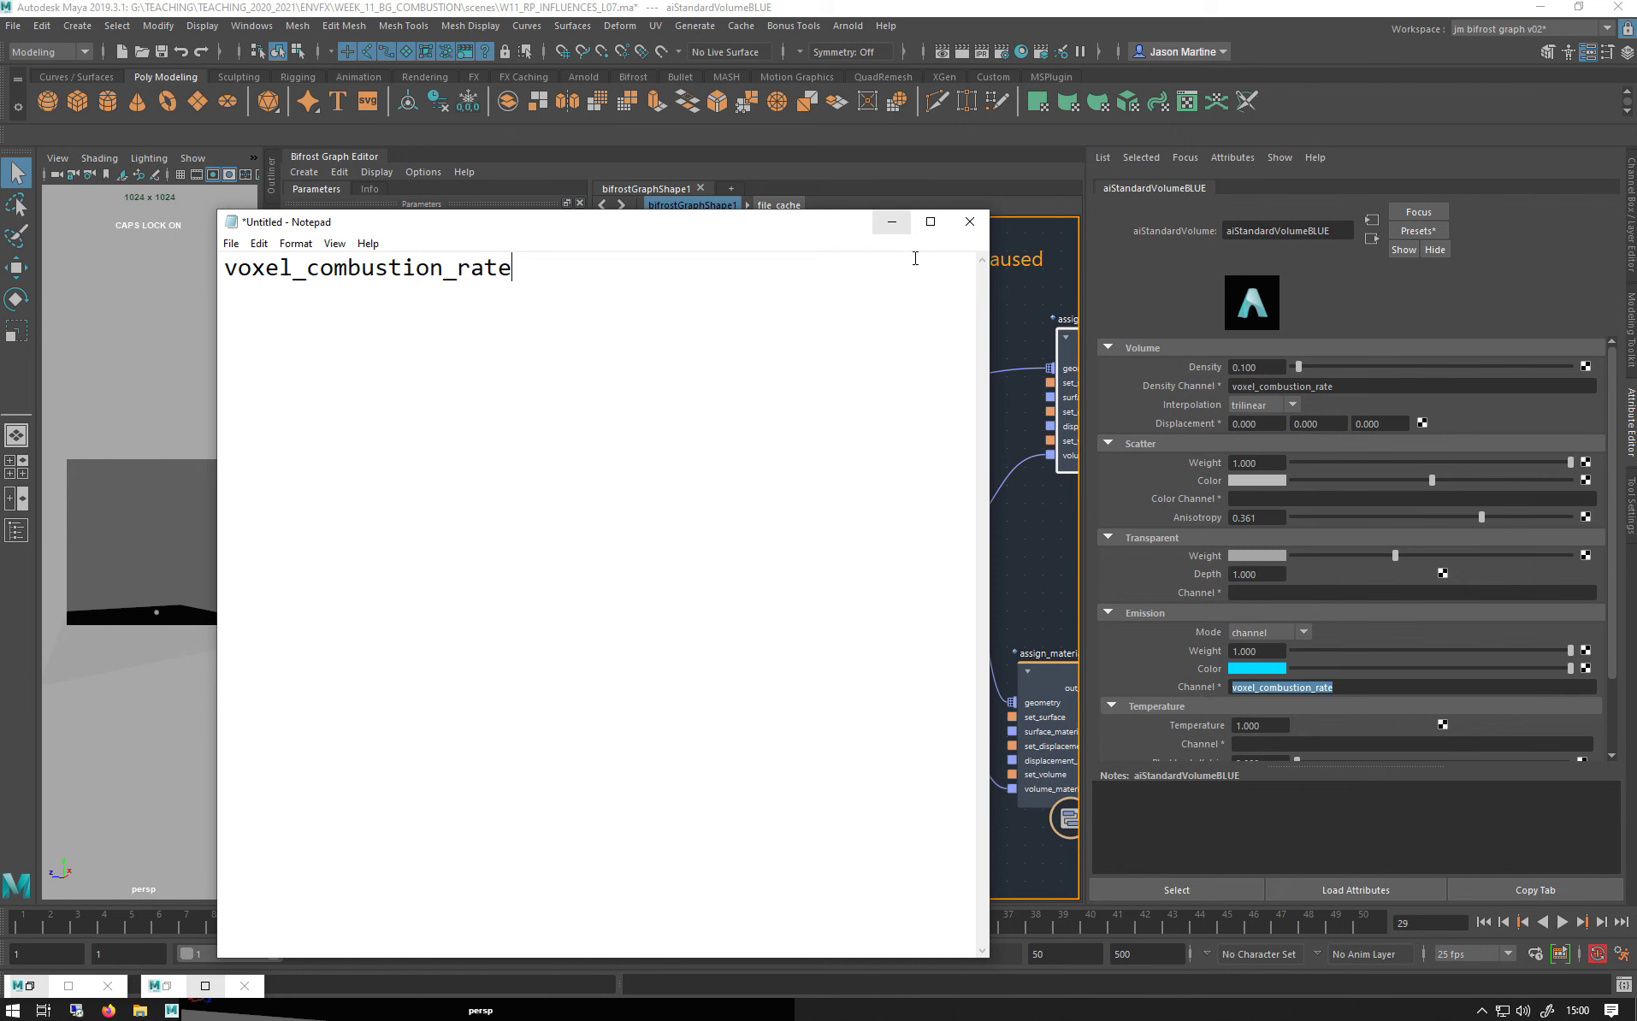
pyautogui.click(1246, 632)
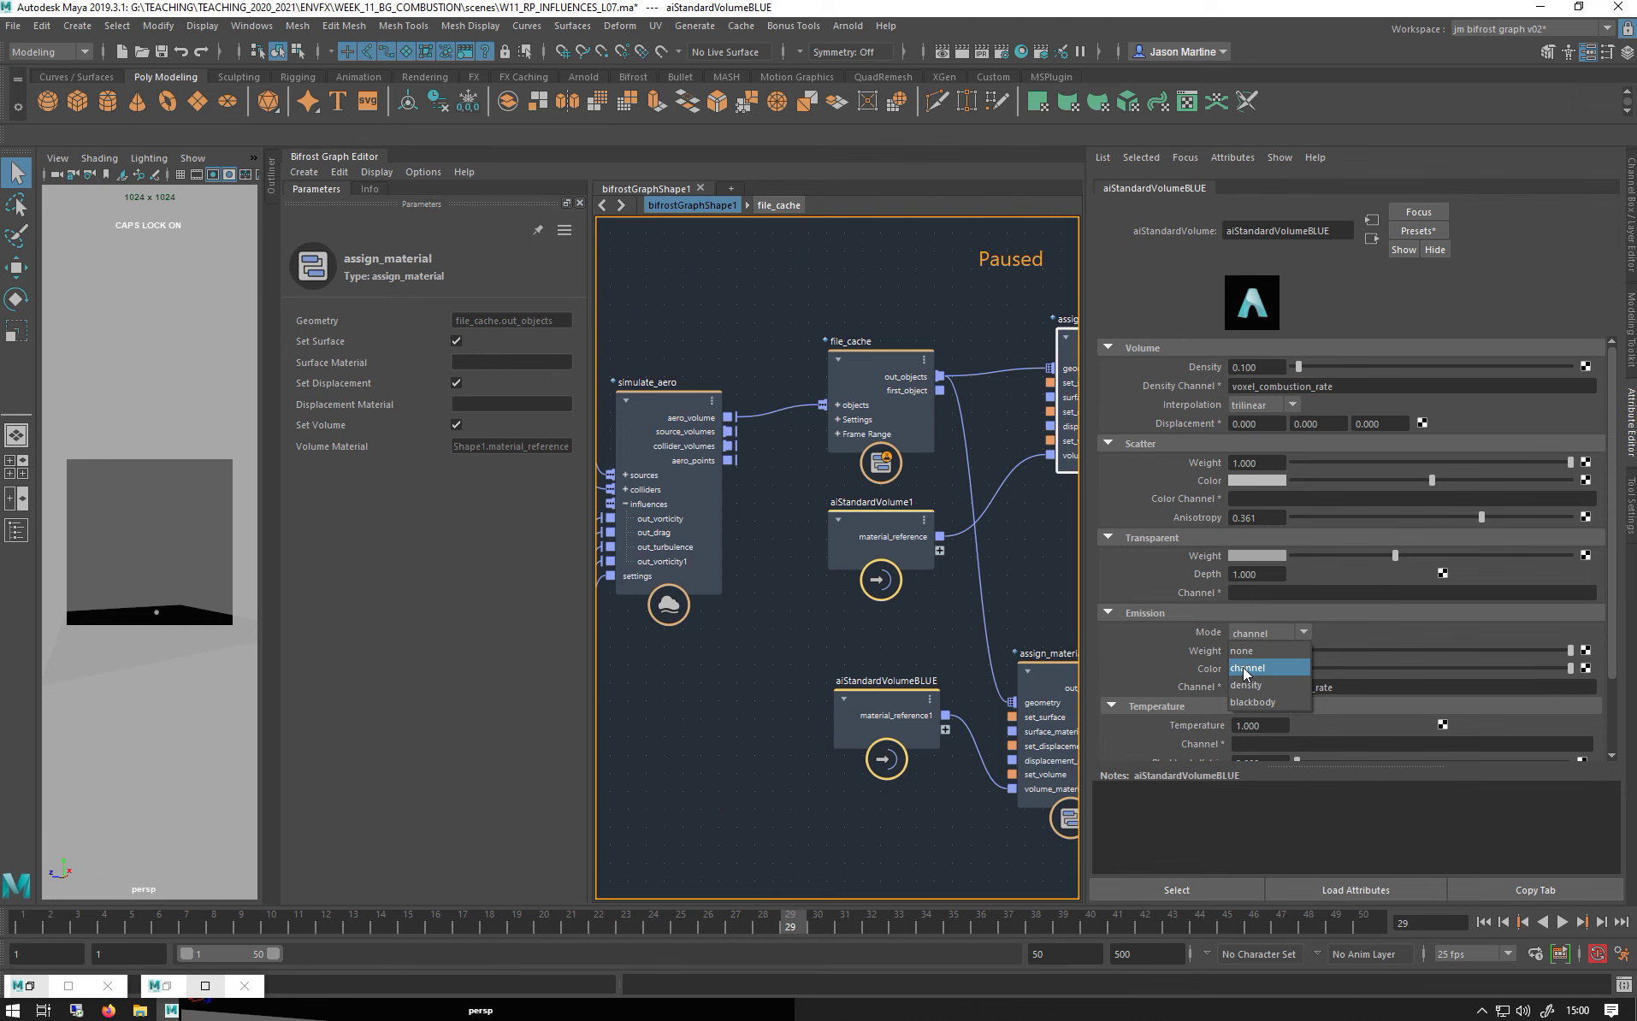
# Keep Emission Mode on channel, select assign_material1, and resume Bifrost graph execution
pyautogui.click(1157, 655)
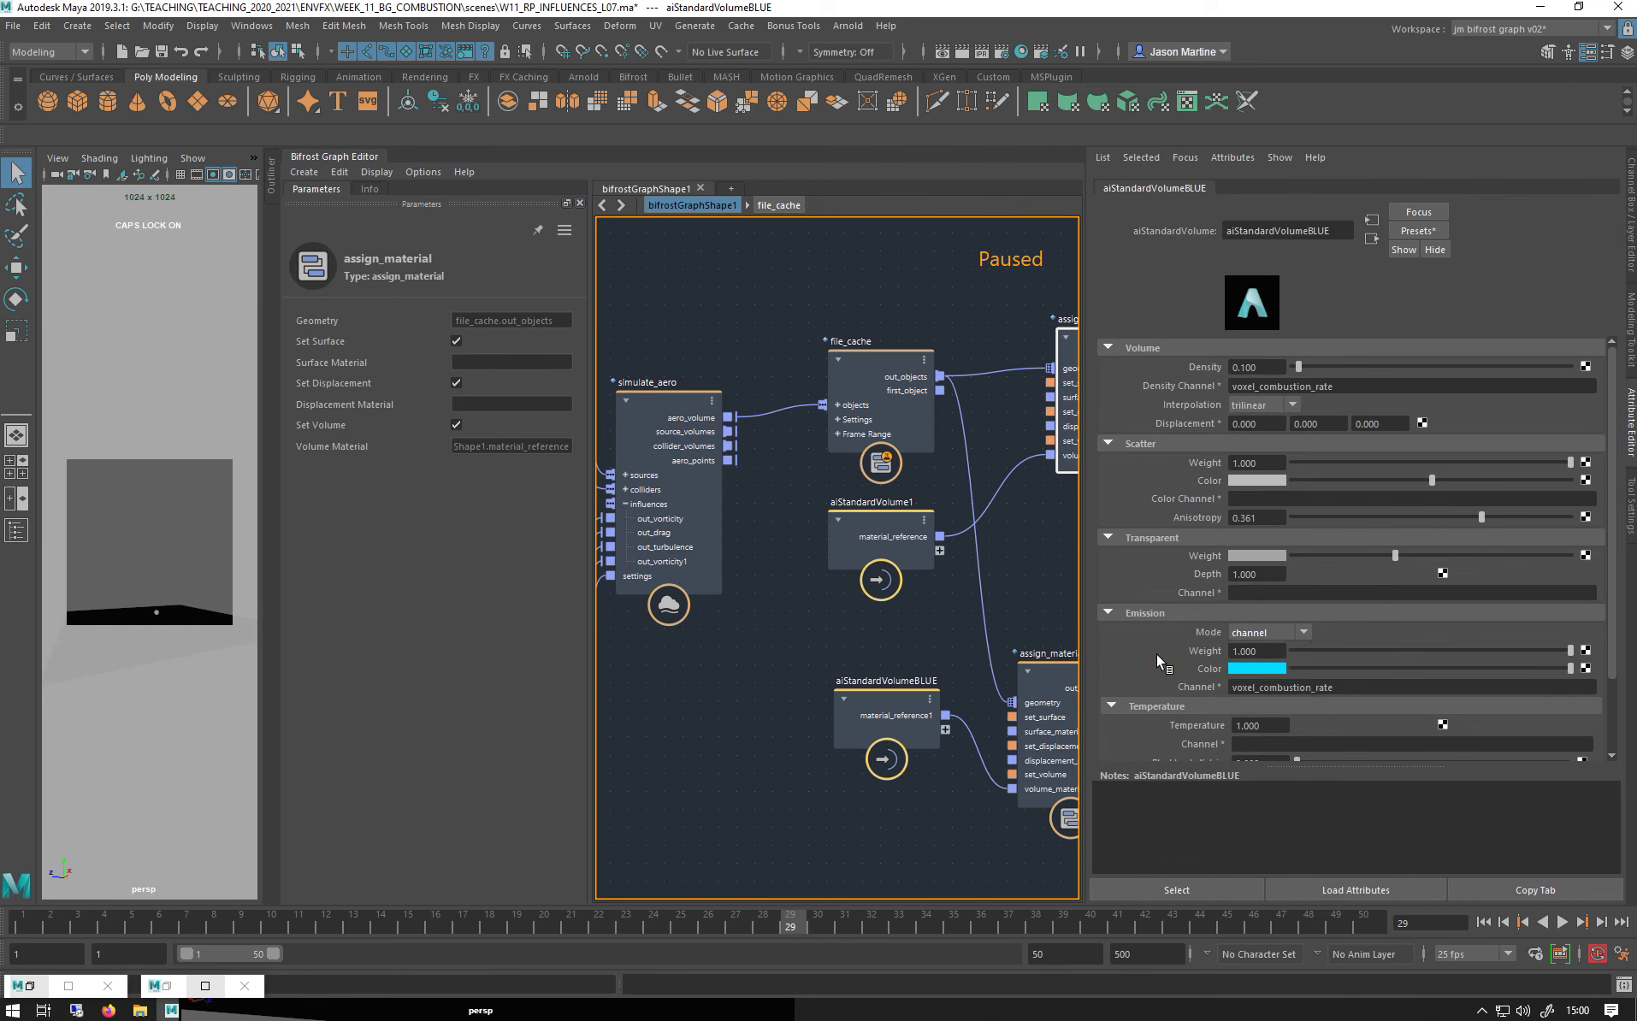
pyautogui.keyDown('alt'); pyautogui.moveTo(813, 494); pyautogui.dragTo(665, 517, button='middle'); pyautogui.keyUp('alt')
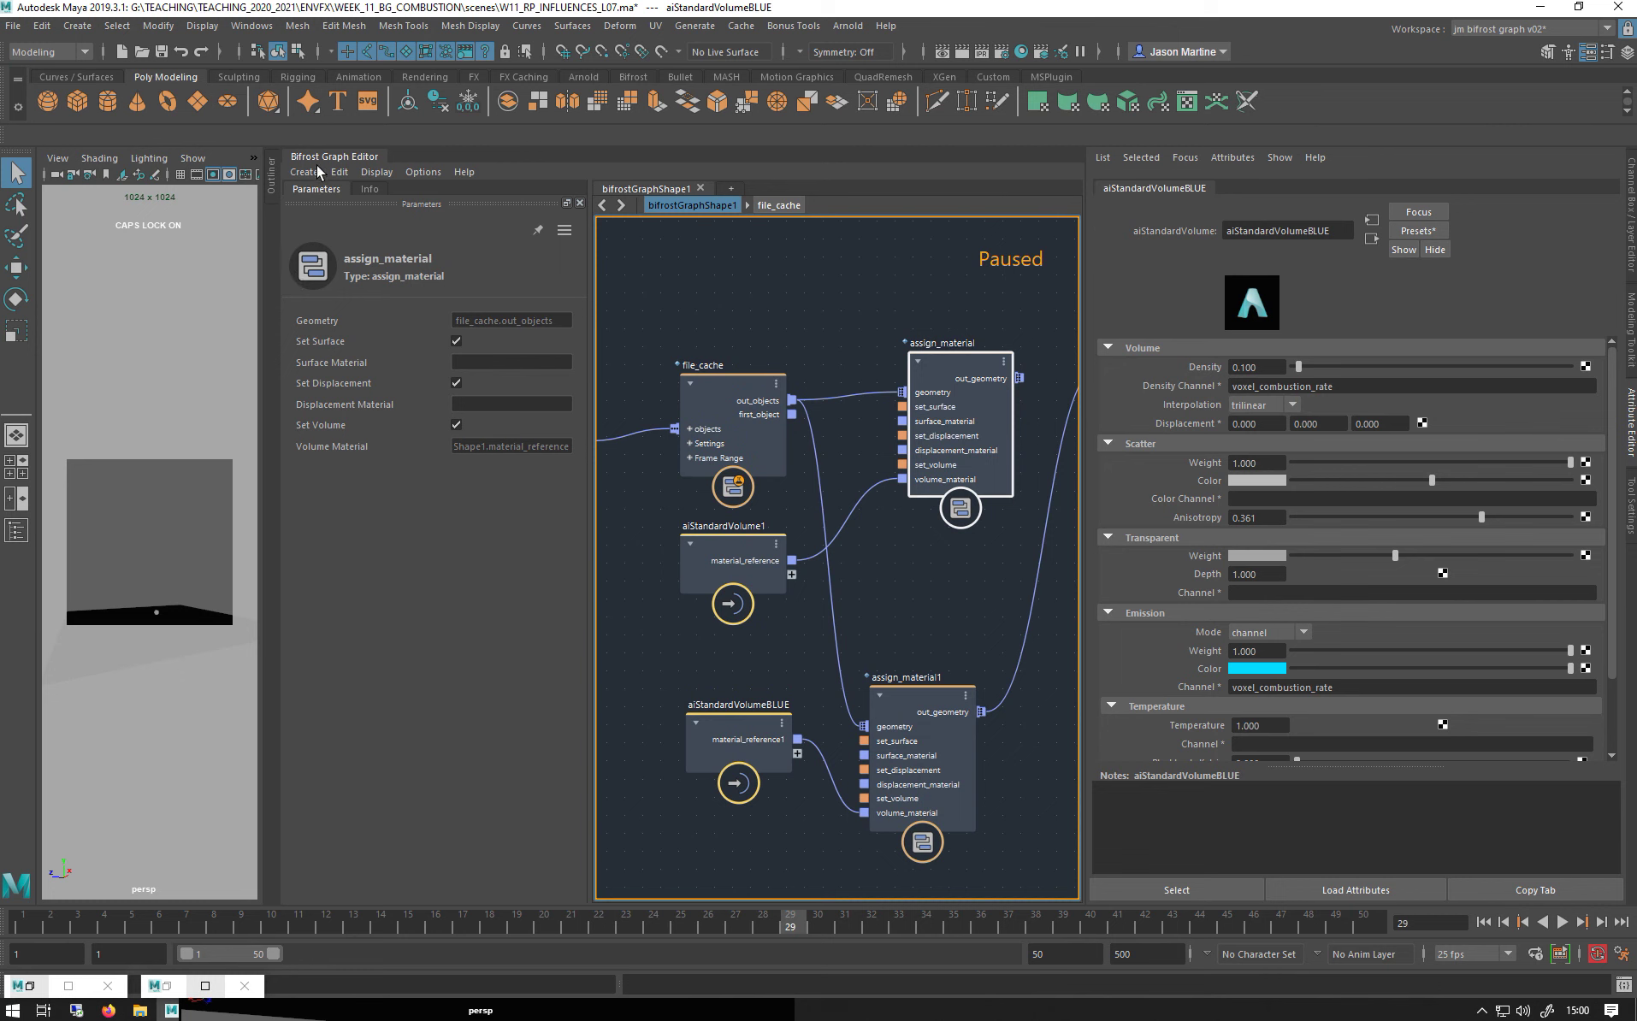
pyautogui.keyDown('alt'); pyautogui.moveTo(909, 283); pyautogui.dragTo(880, 265, button='middle'); pyautogui.keyUp('alt')
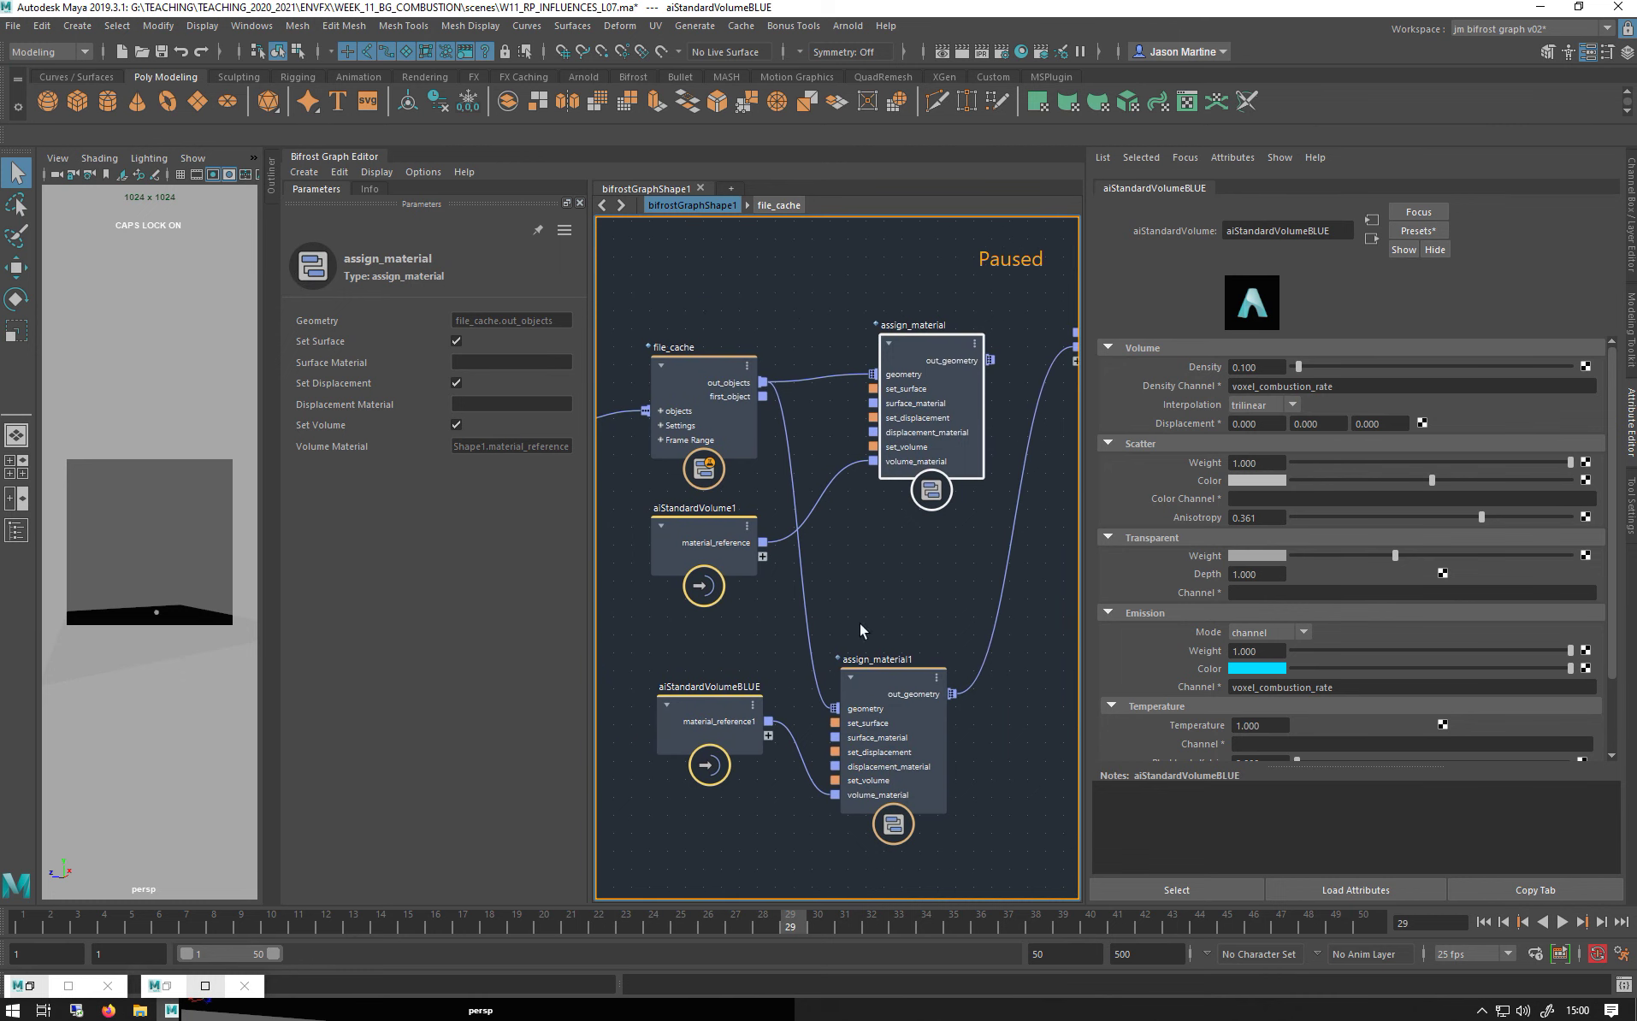
pyautogui.click(884, 687)
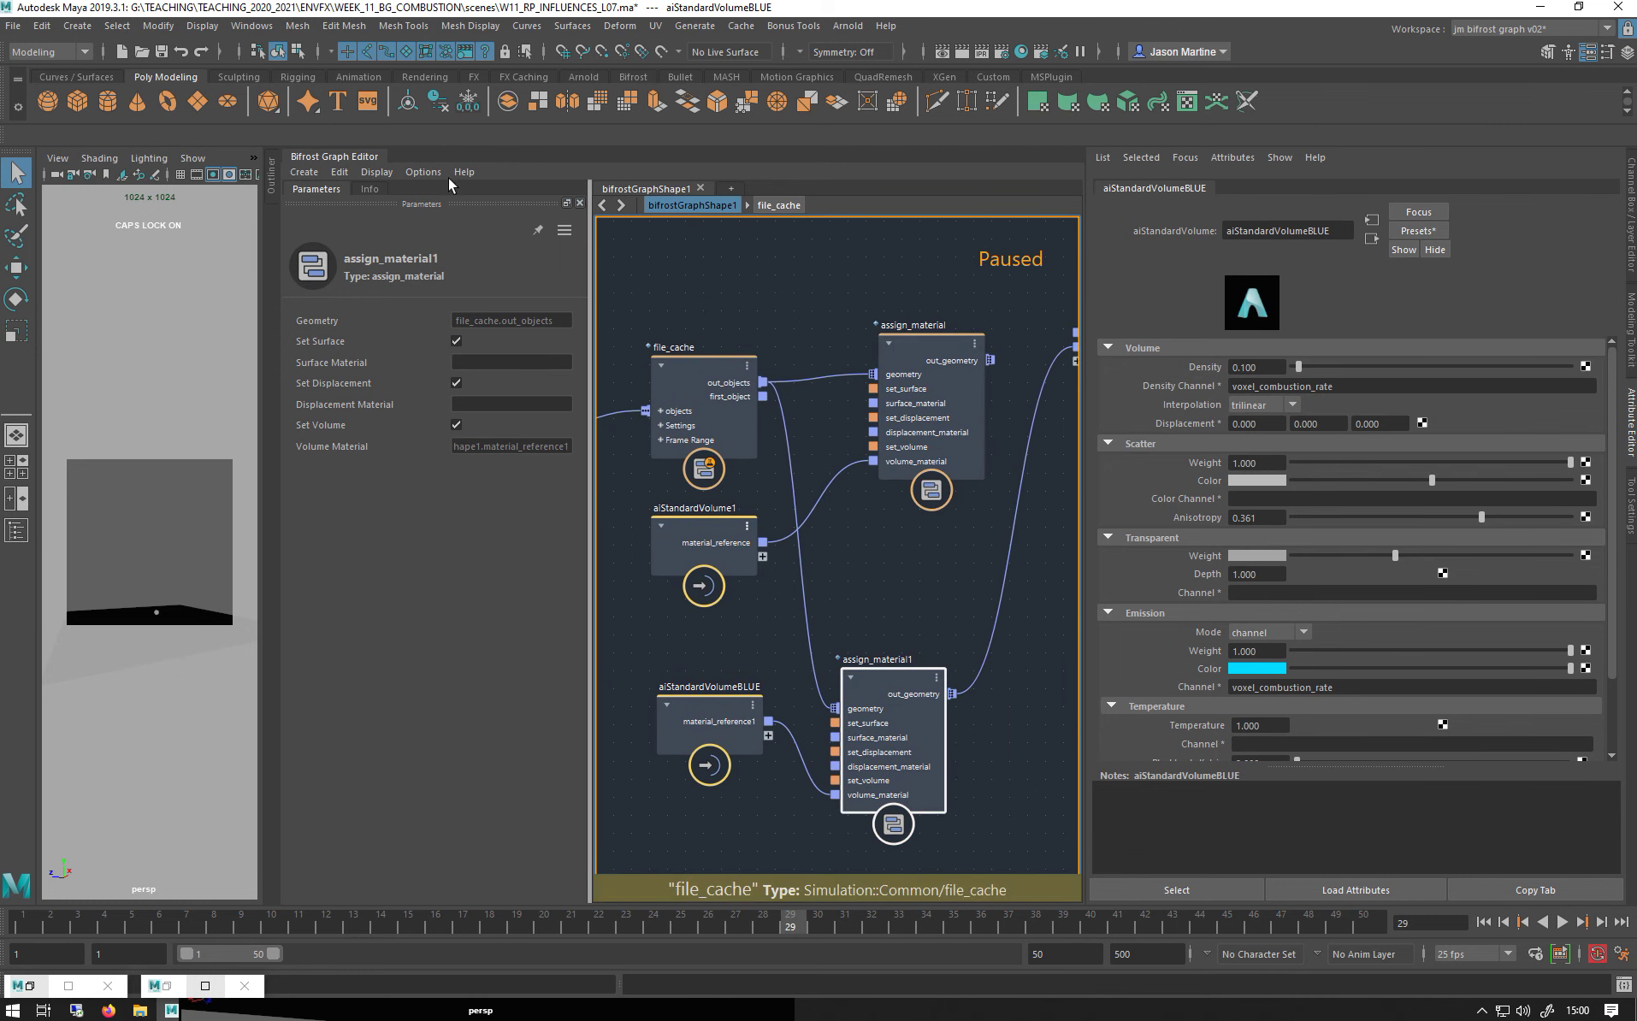
pyautogui.click(337, 172)
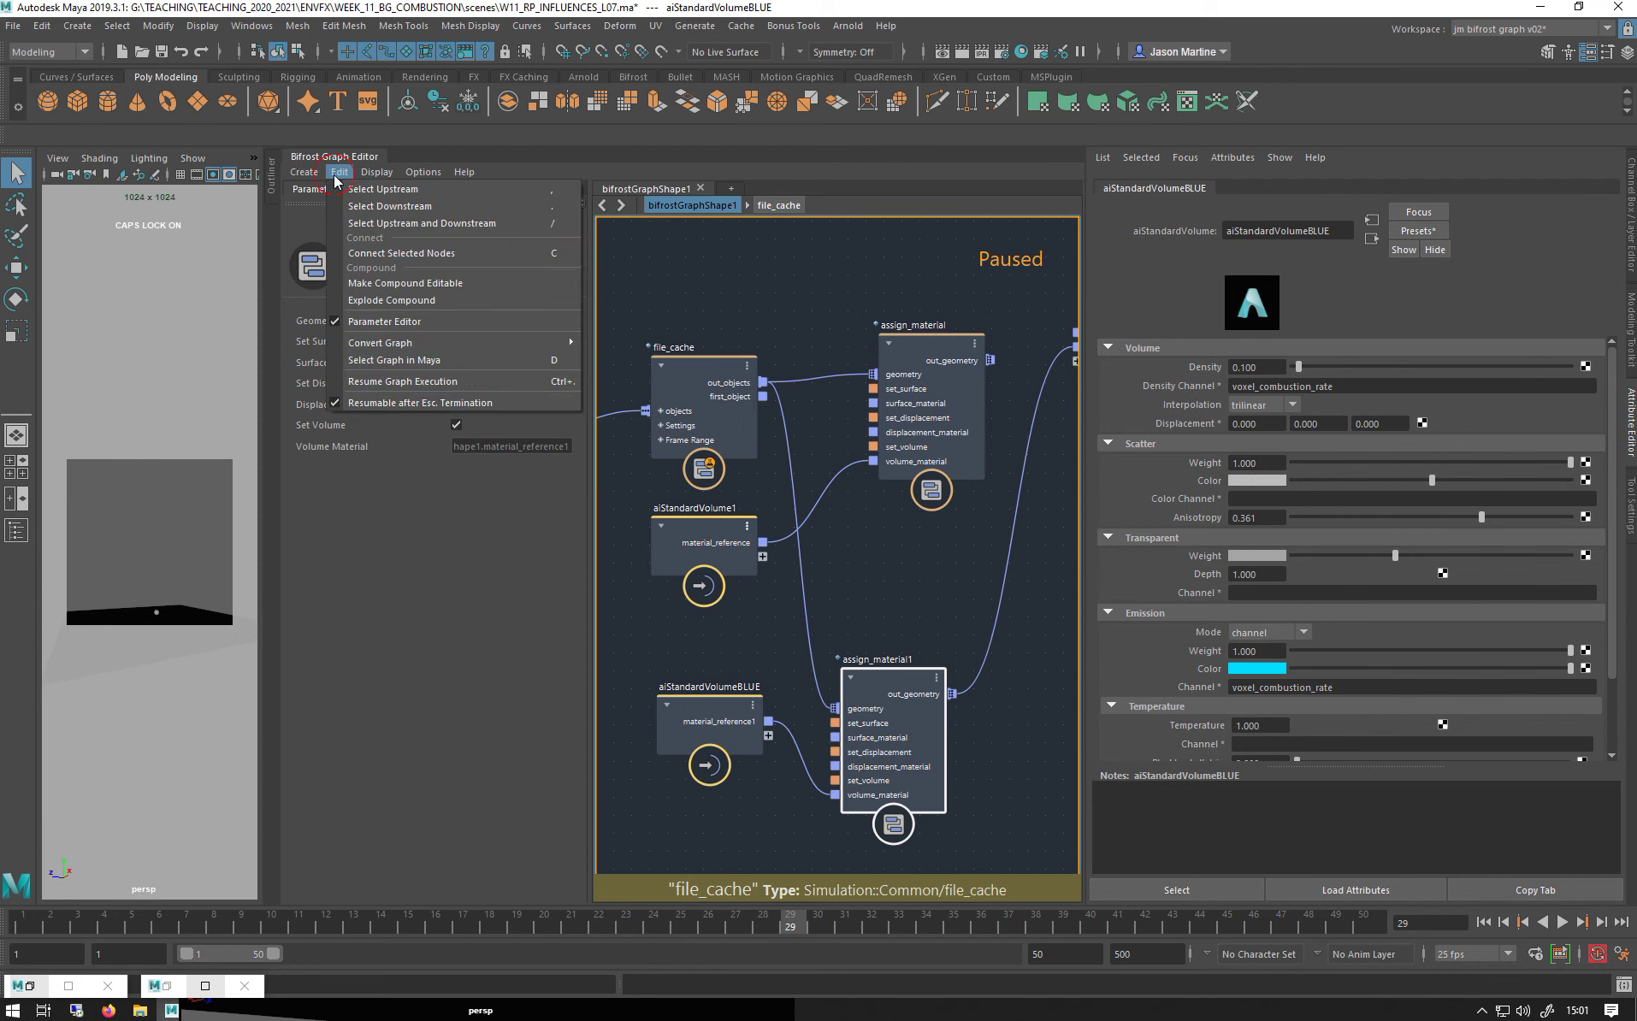
pyautogui.click(382, 386)
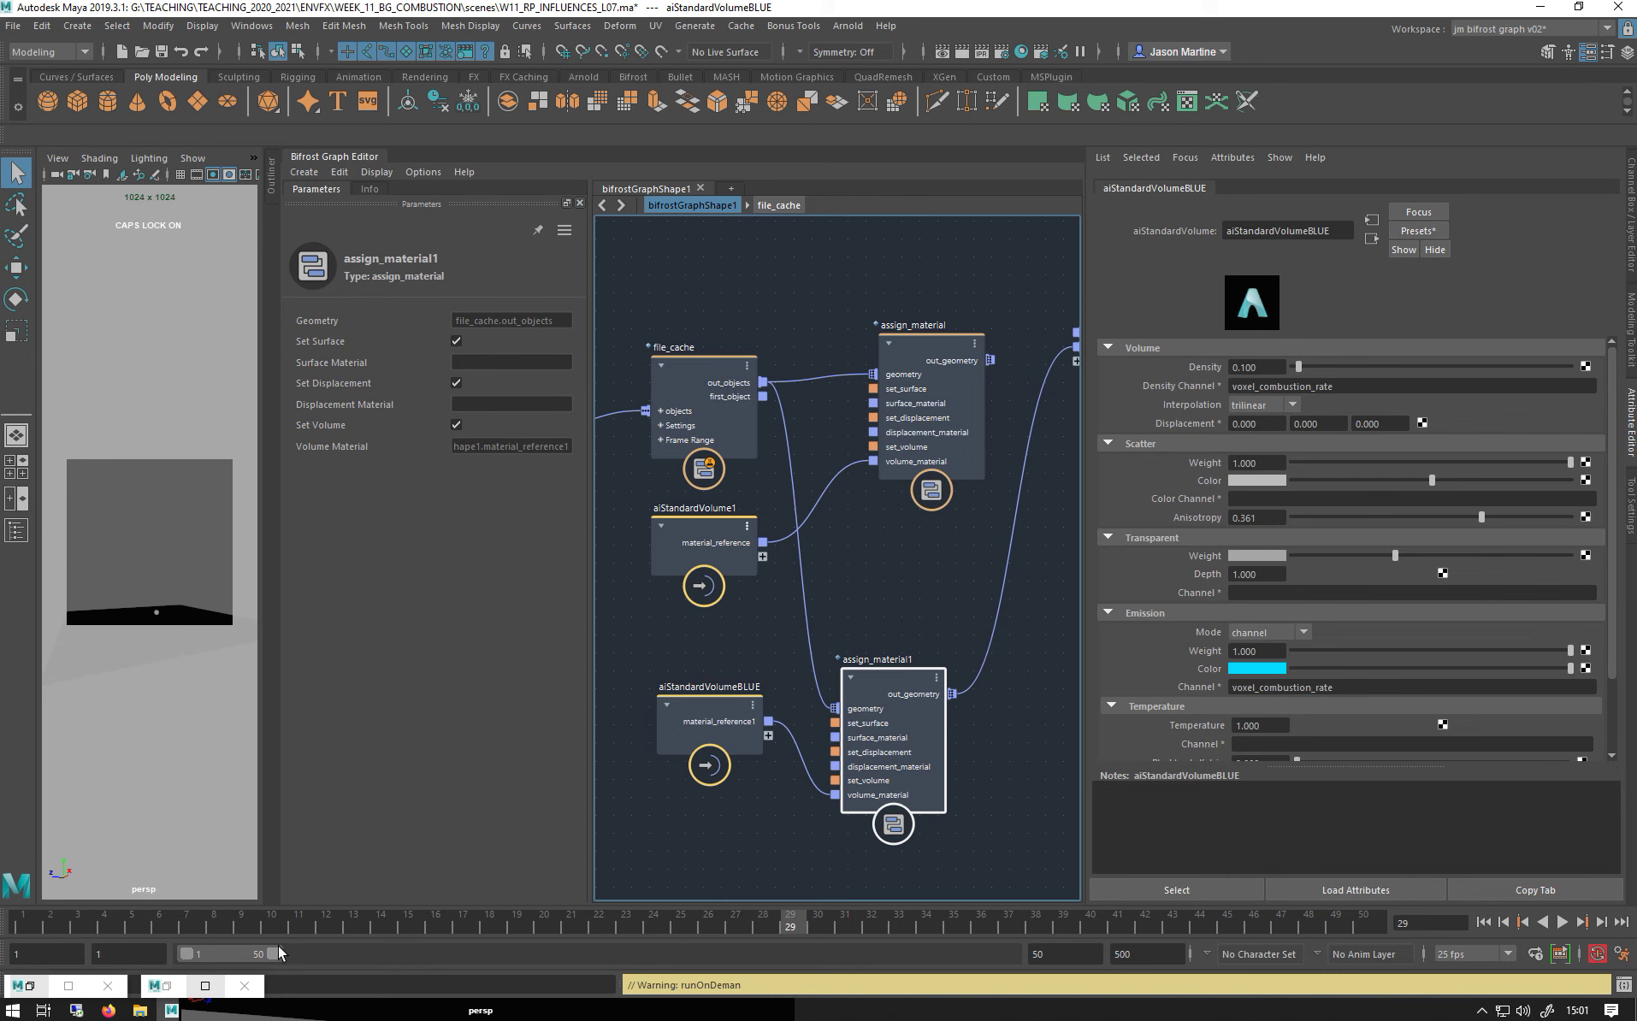
pyautogui.moveTo(142, 1015)
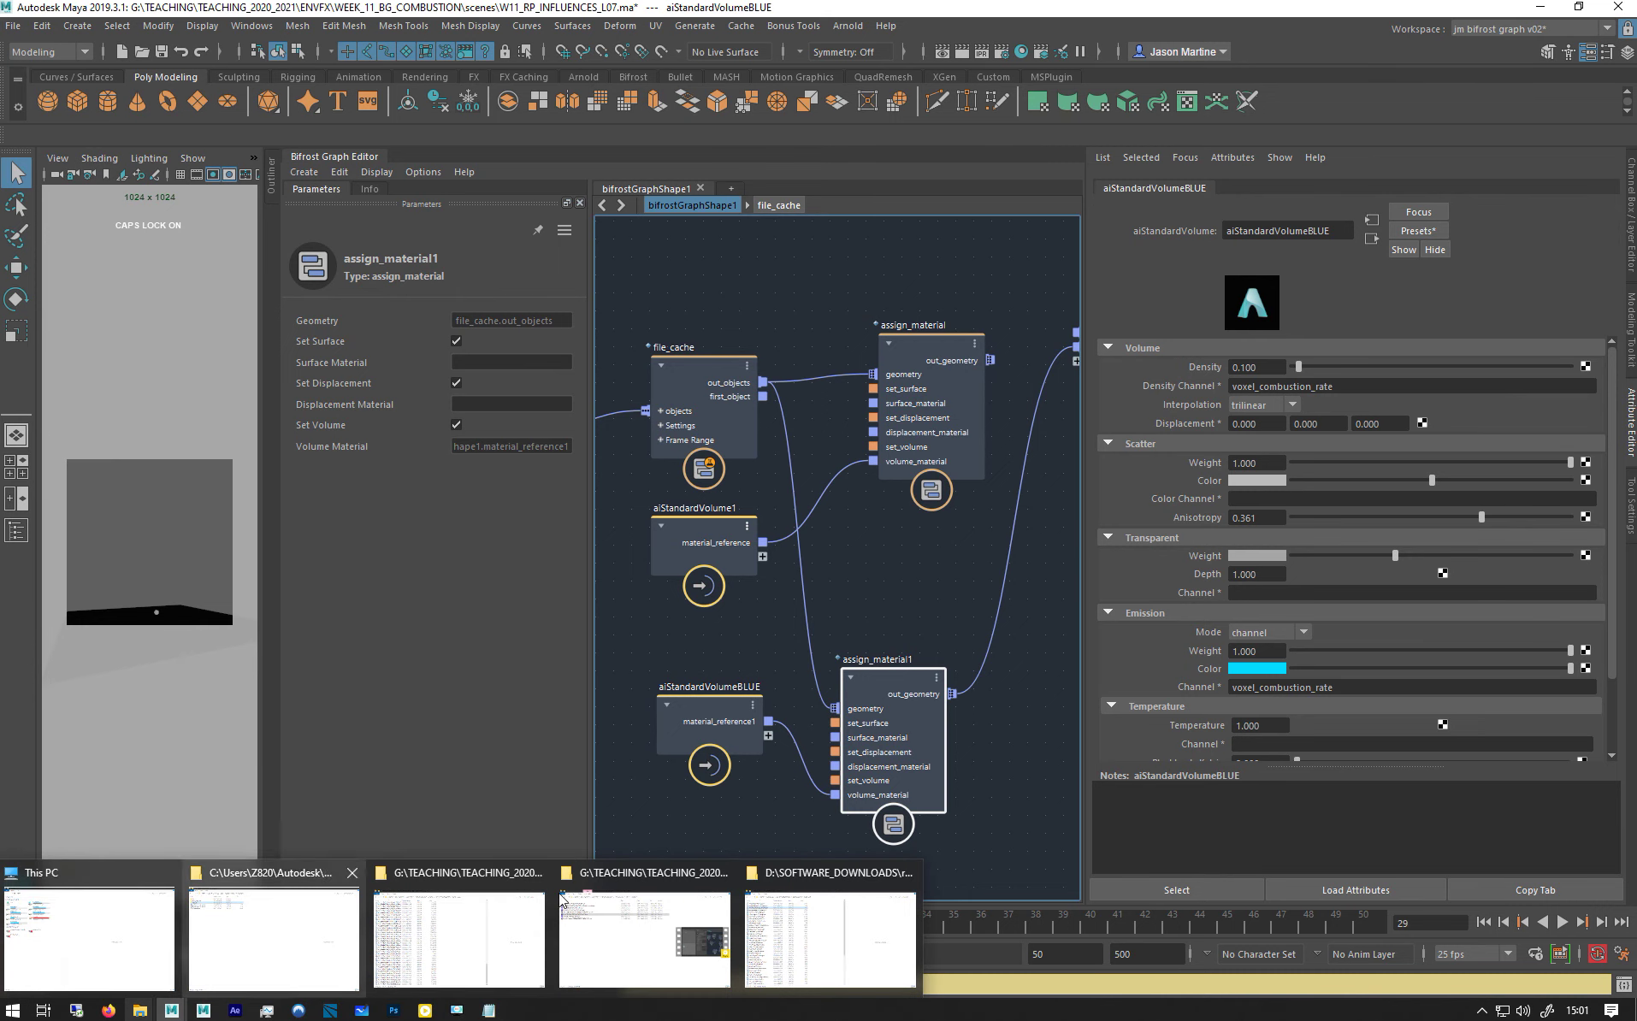
# Browse the .bob cache files in the cache BOB folder, then minimize the window
pyautogui.click(494, 876)
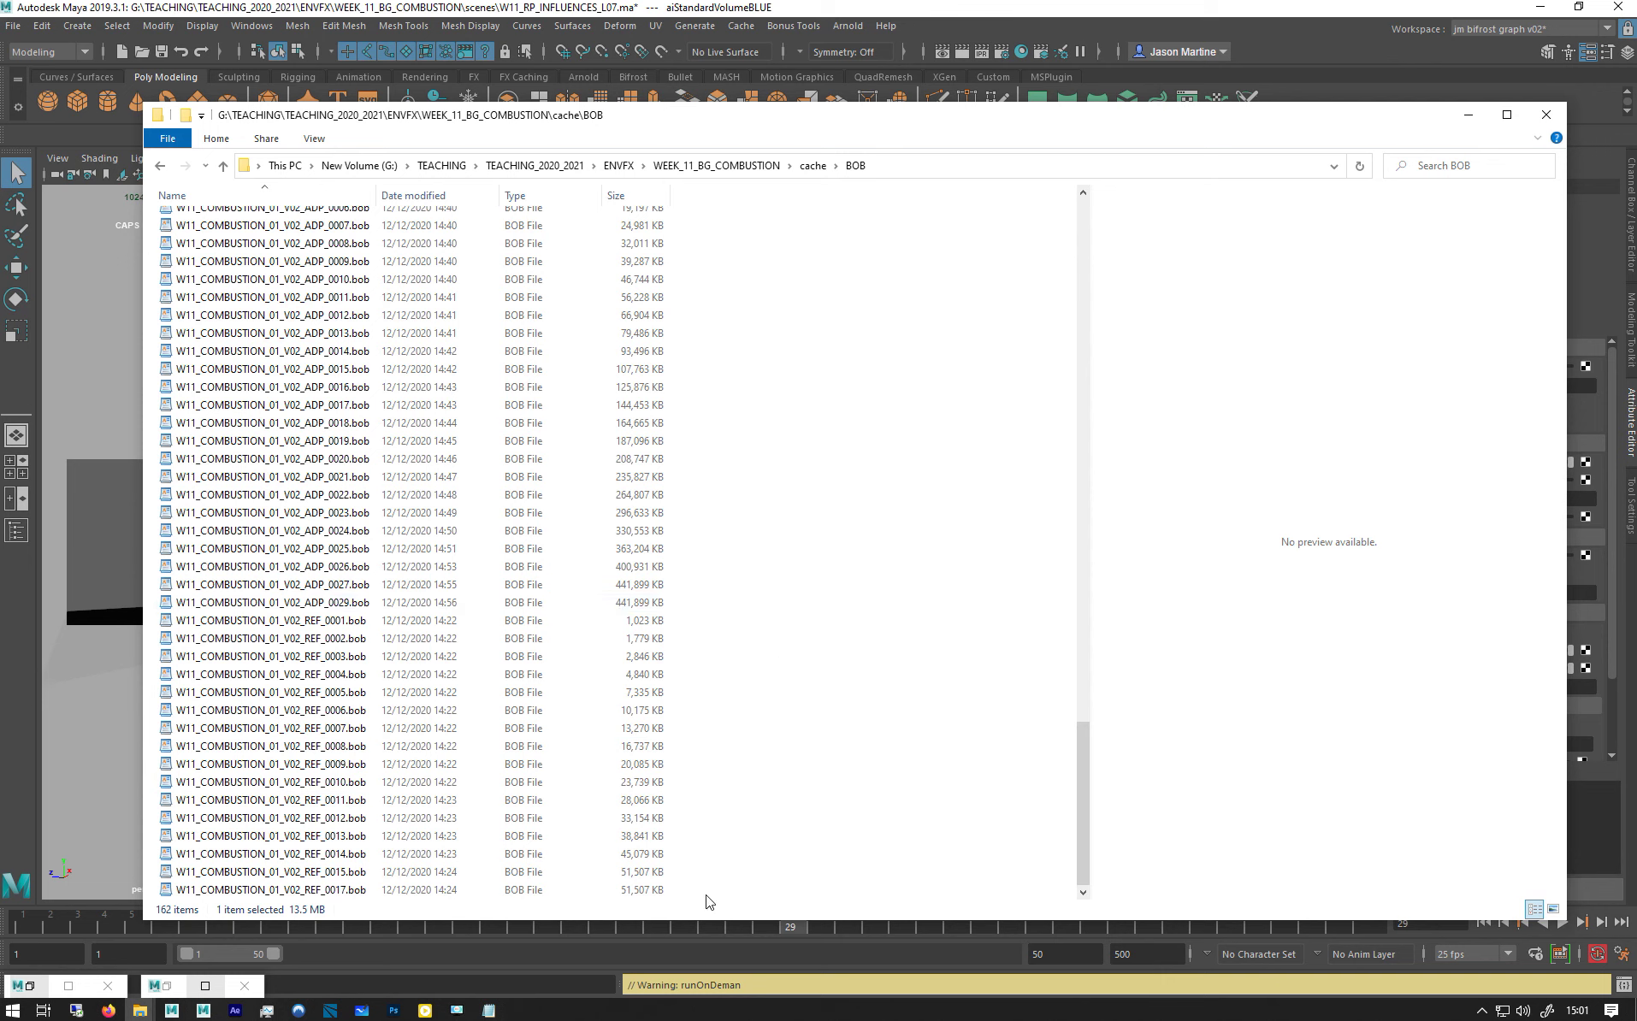
pyautogui.scroll(6, 467, 621)
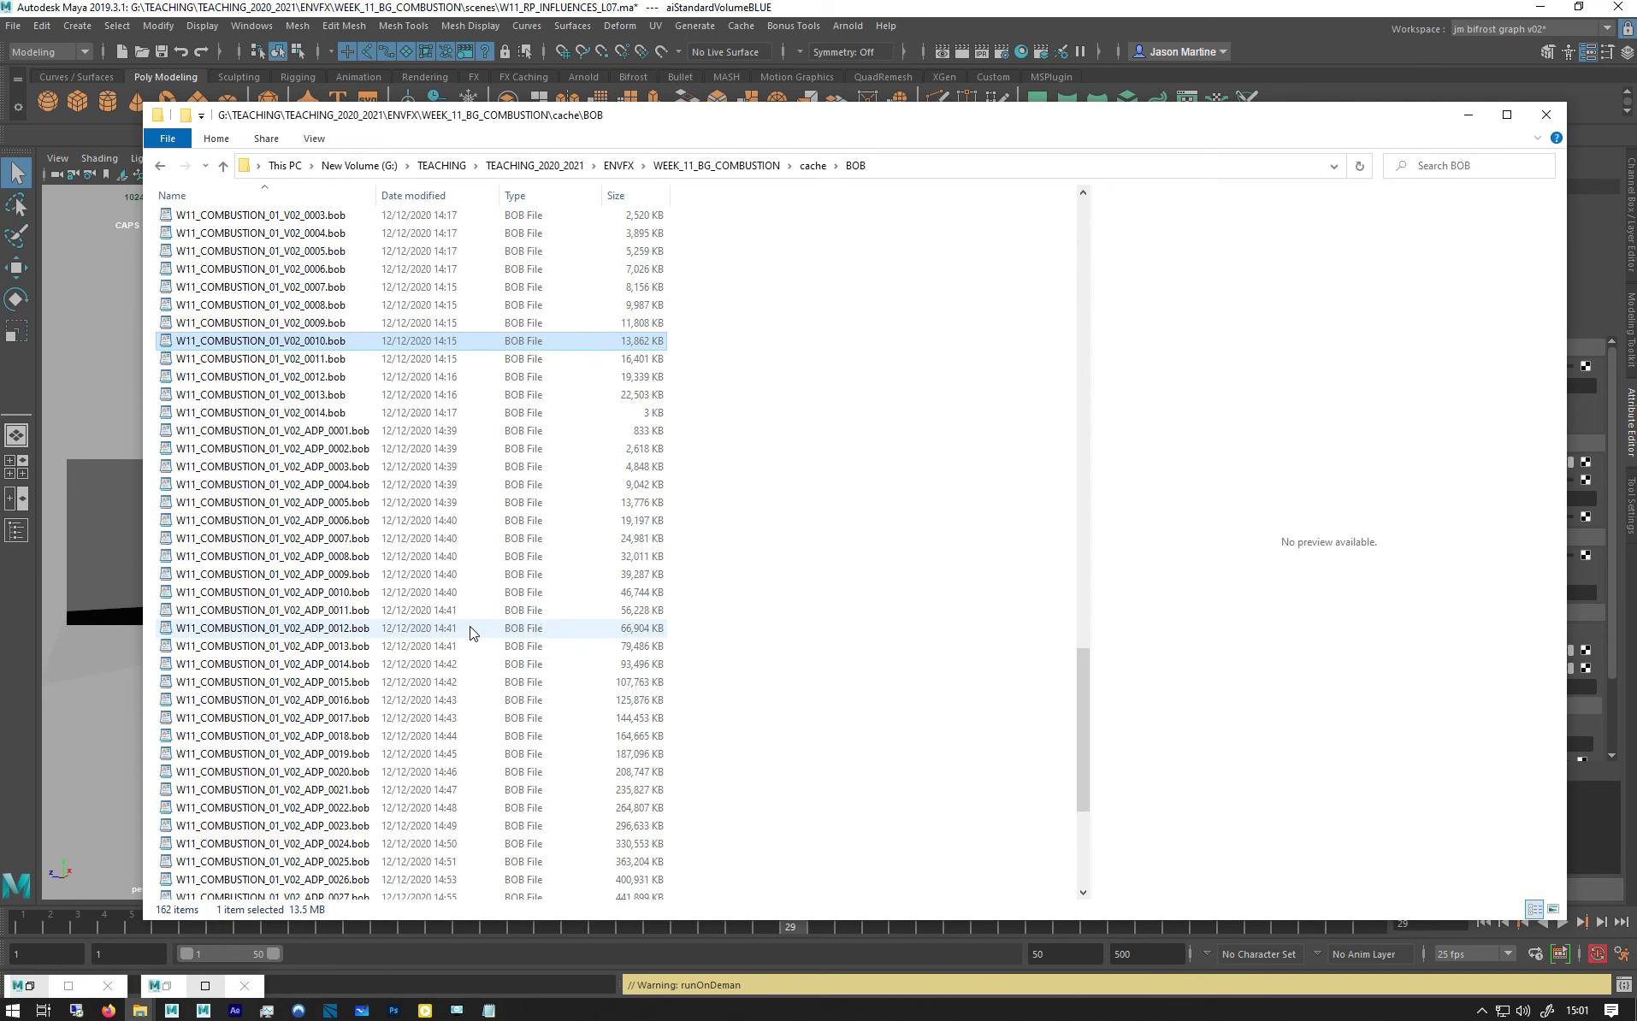
pyautogui.scroll(-3, 468, 629)
pyautogui.click(1473, 114)
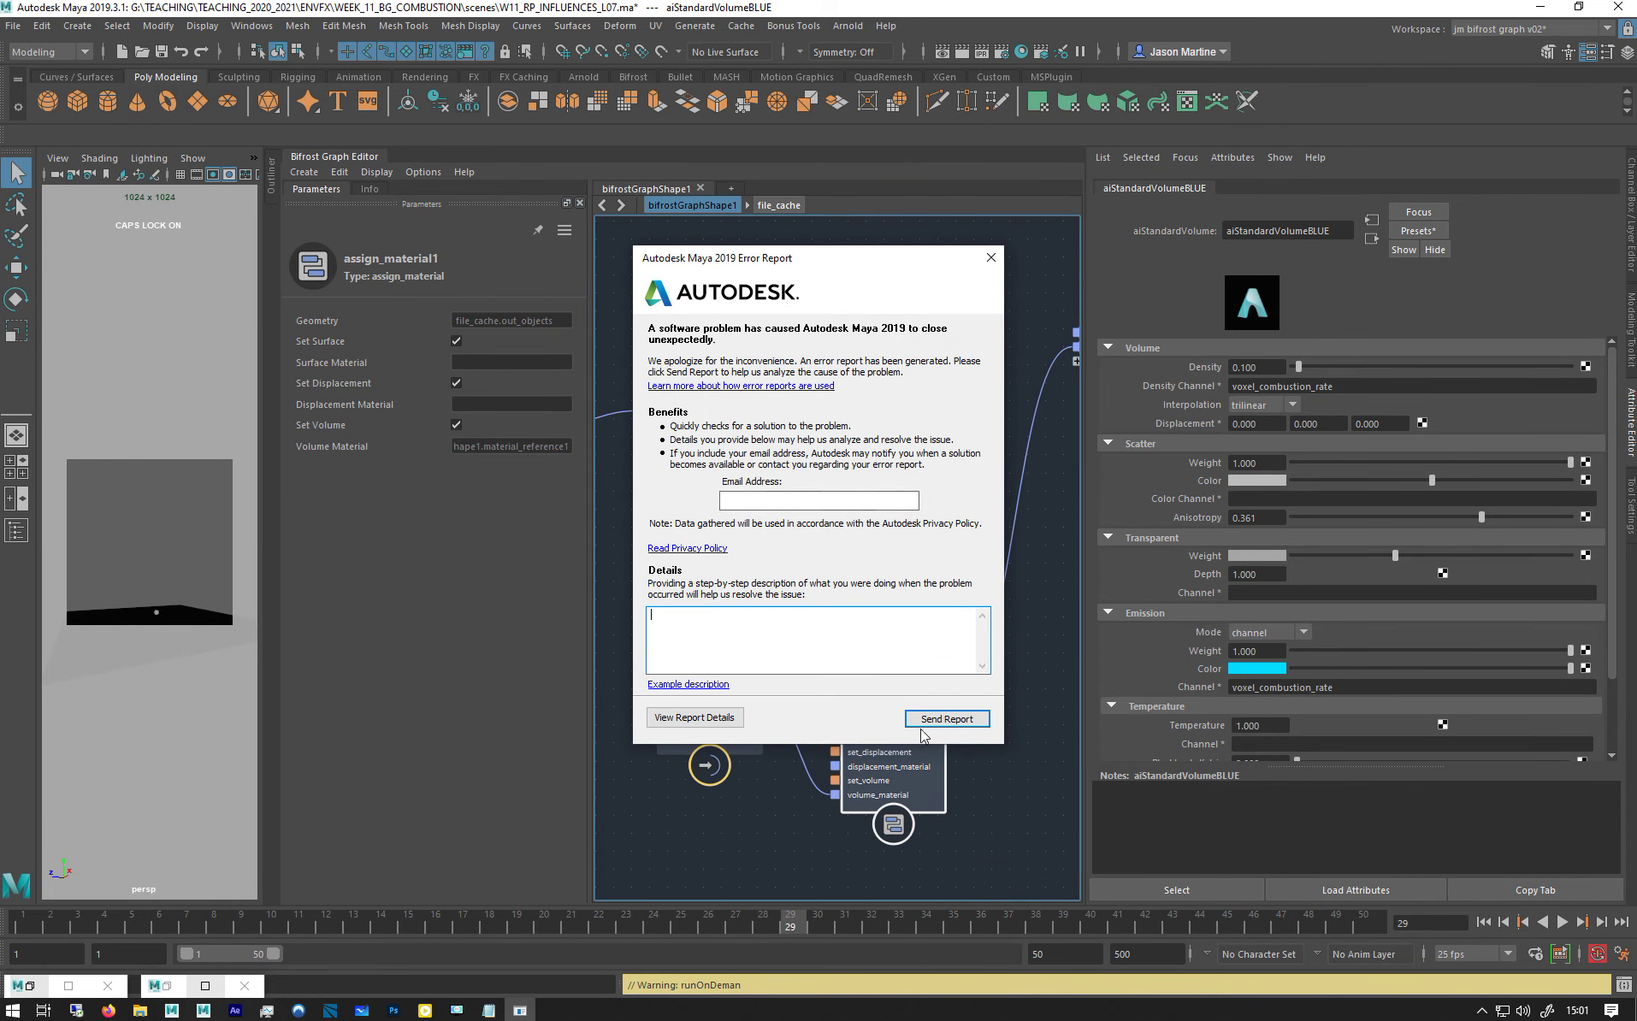
# Send the Autodesk Maya 2019 crash error report
pyautogui.click(949, 719)
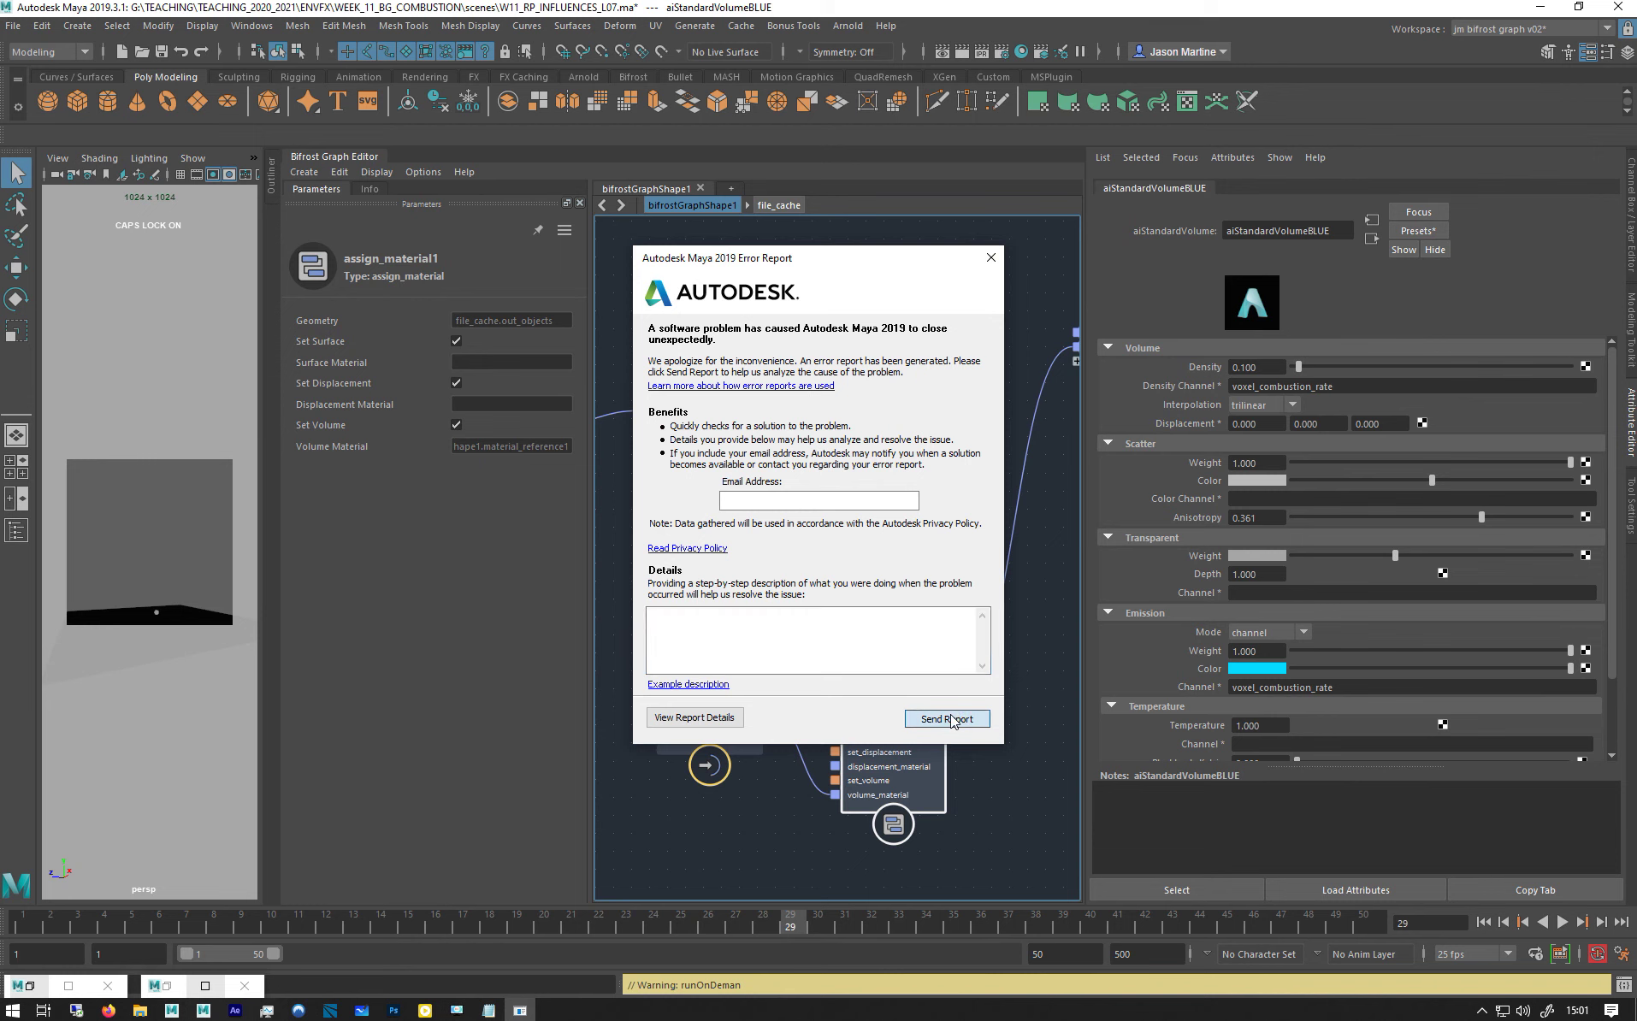